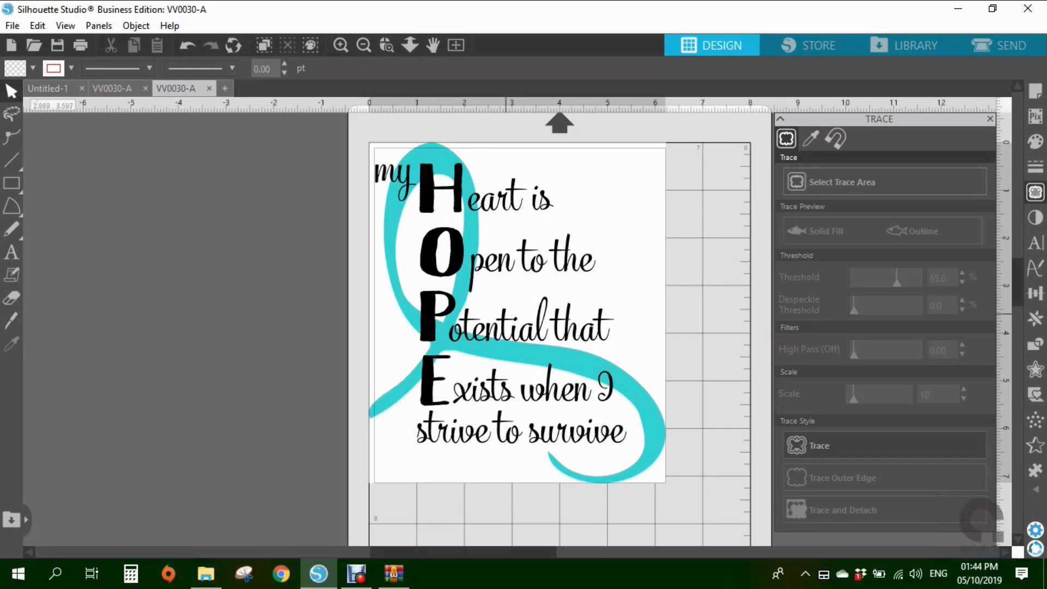
{"action": "left_click_drag", "start_coordinate": [510, 308], "coordinate": [520, 319]}
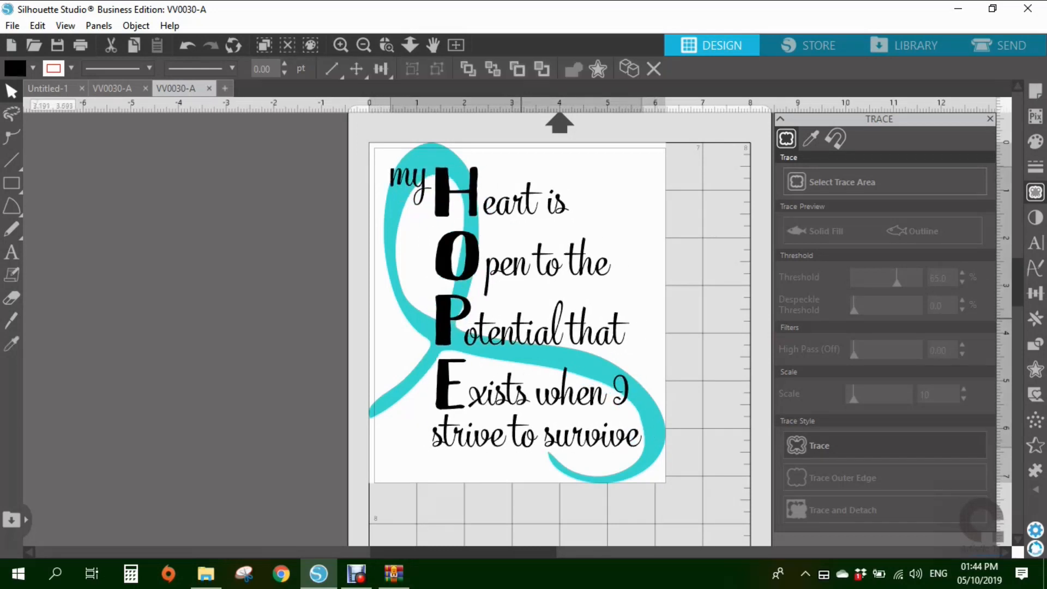
{"action": "left_click", "coordinate": [519, 317]}
{"action": "key", "text": "ctrl+z"}
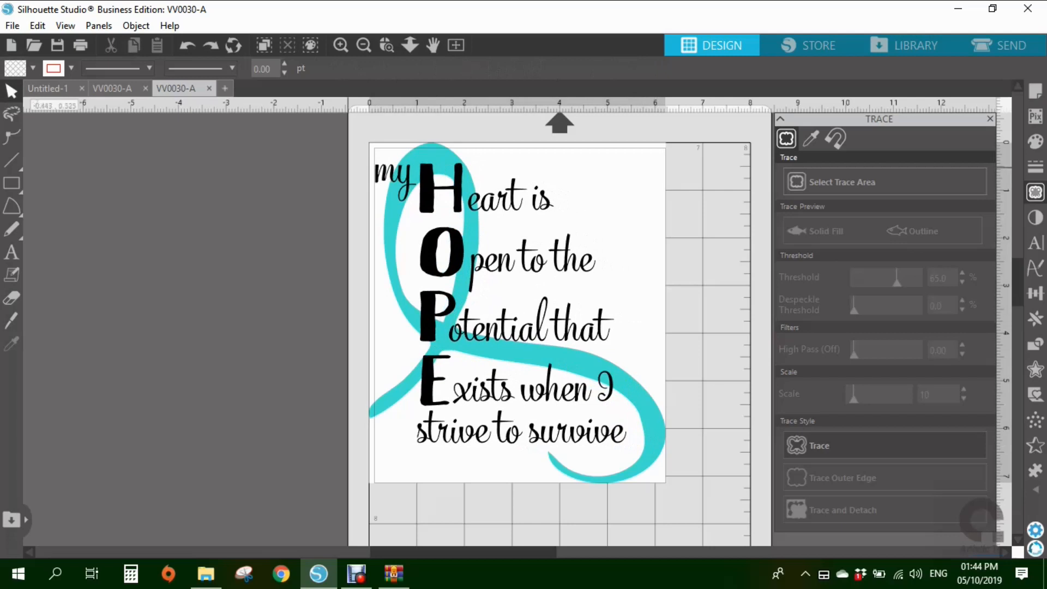
Move the whole design, lettering and ribbon together, slightly right and down on the page.
{"action": "left_click_drag", "start_coordinate": [327, 122], "coordinate": [714, 510]}
{"action": "left_click_drag", "start_coordinate": [544, 326], "coordinate": [576, 338]}
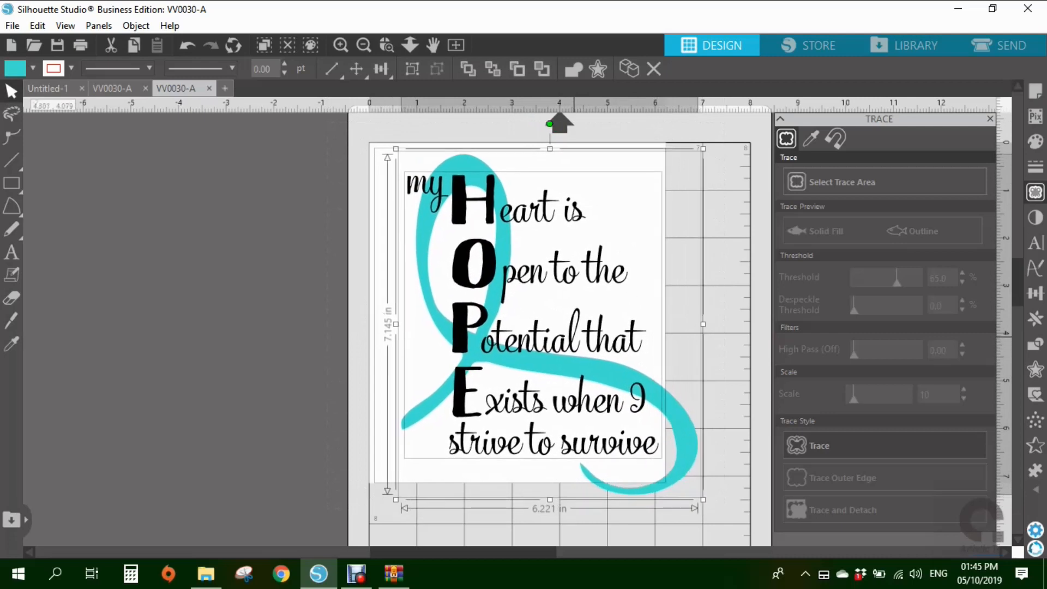
{"action": "left_click", "coordinate": [722, 280]}
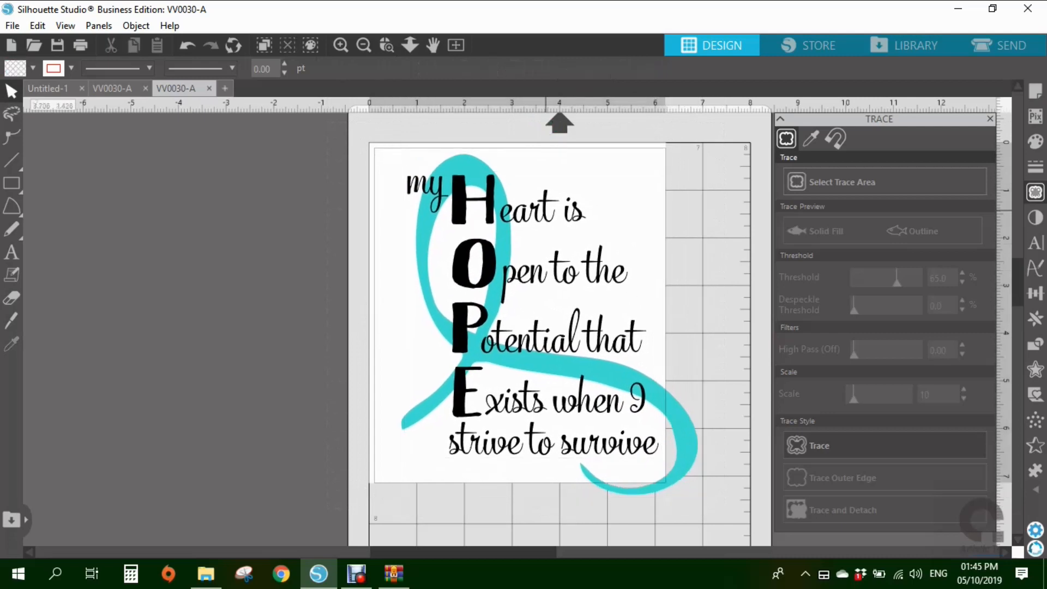
Set the media size to Letter (8.5 x 11.0 in), keeping the Portrait machine and the 8 x 12 in Portrait cutting mat.
{"action": "left_click", "coordinate": [546, 209]}
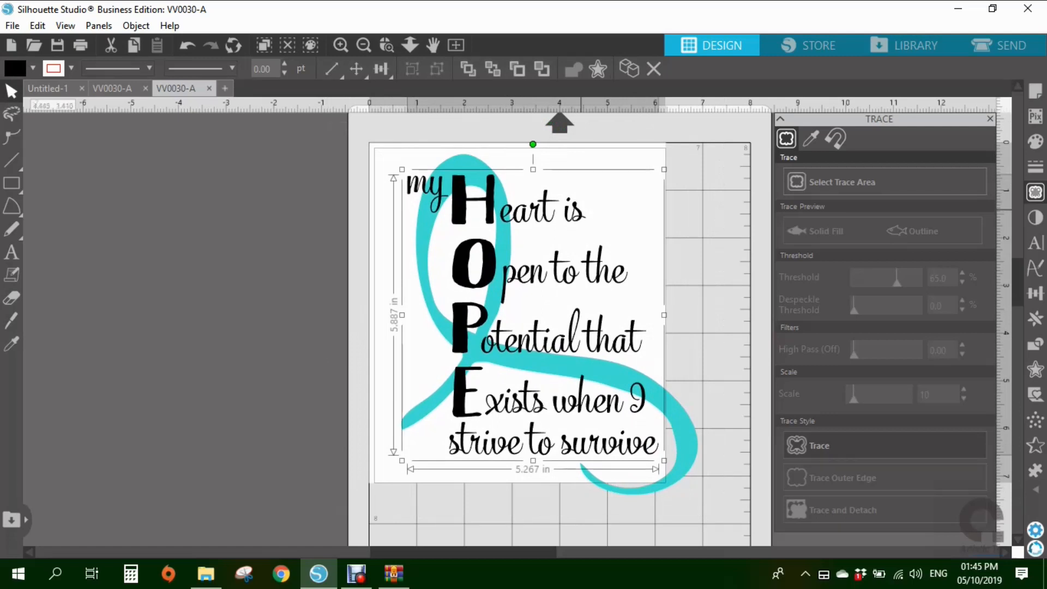
{"action": "left_click", "coordinate": [1035, 91]}
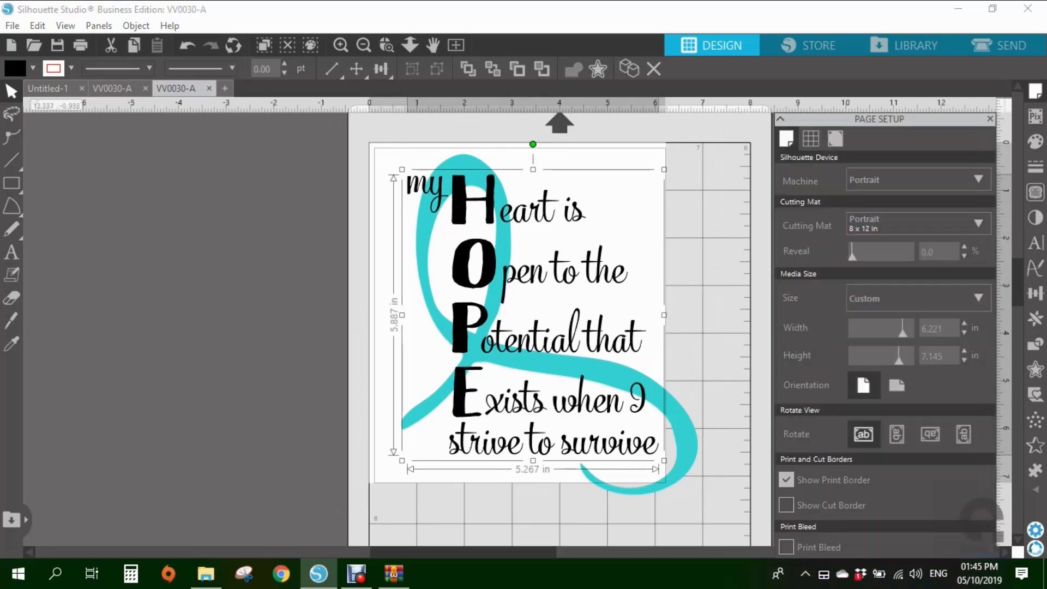
{"action": "left_click", "coordinate": [919, 179]}
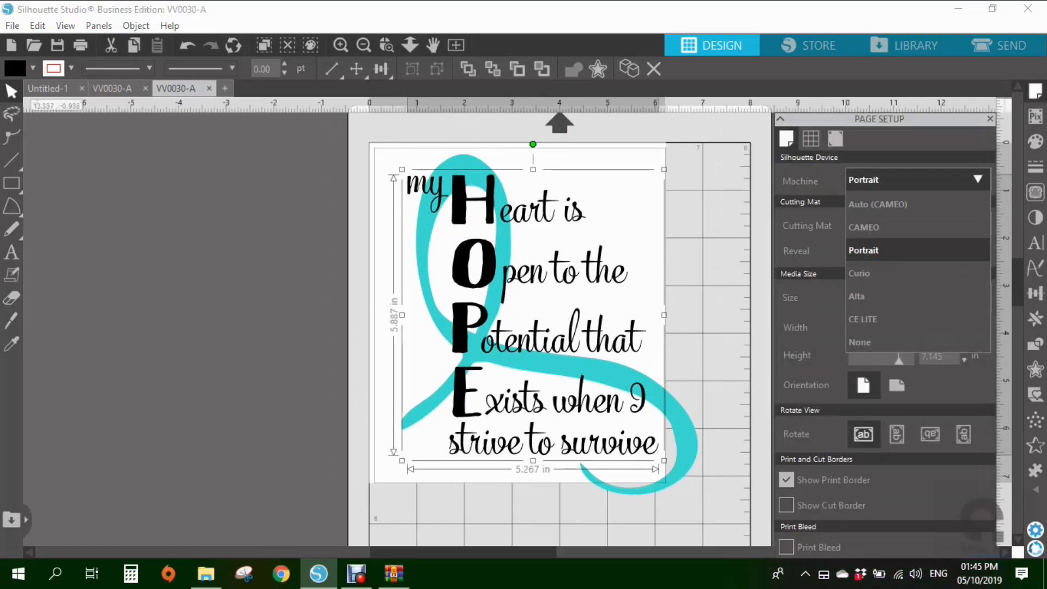
{"action": "left_click", "coordinate": [918, 250]}
{"action": "left_click", "coordinate": [918, 223]}
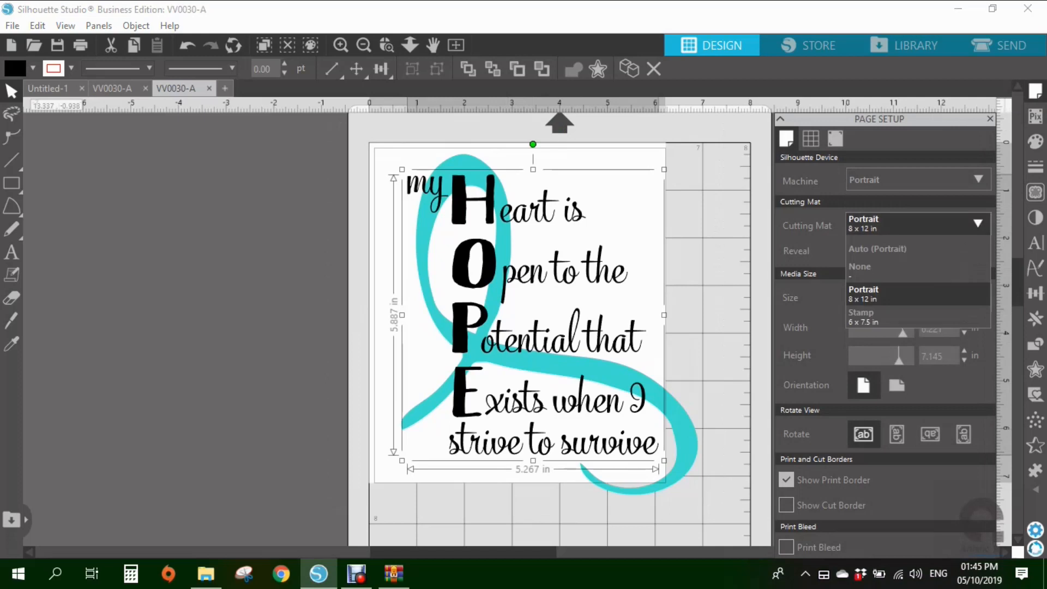
{"action": "left_click", "coordinate": [918, 294]}
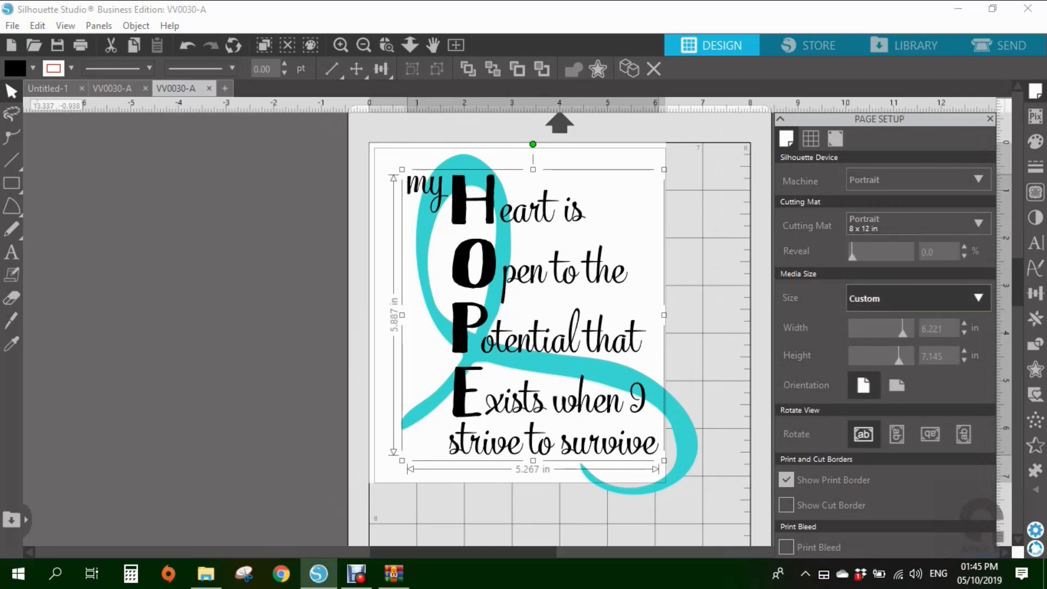
{"action": "left_click", "coordinate": [919, 297]}
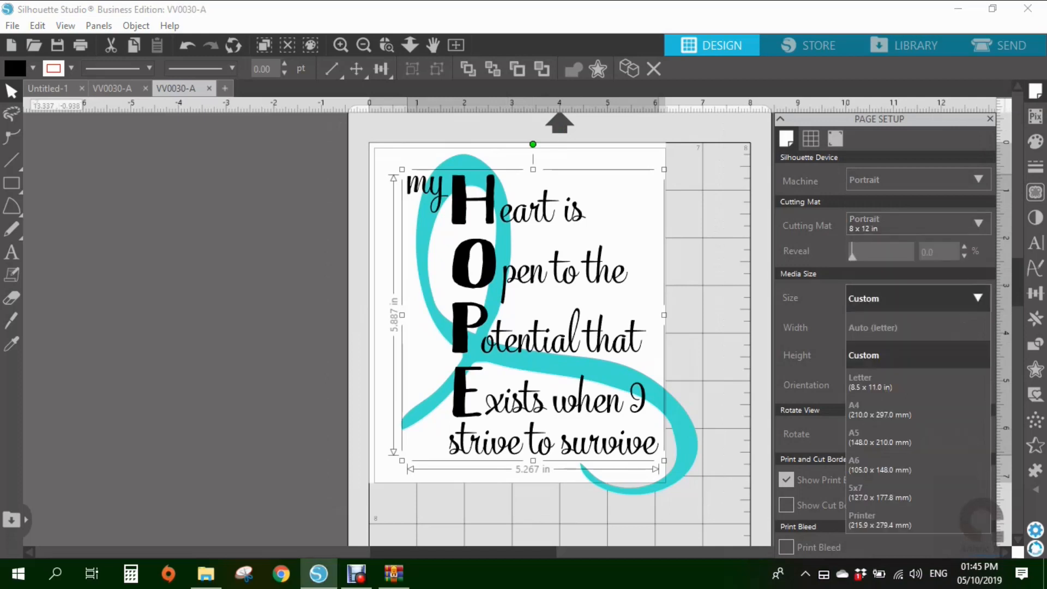
{"action": "left_click", "coordinate": [867, 381]}
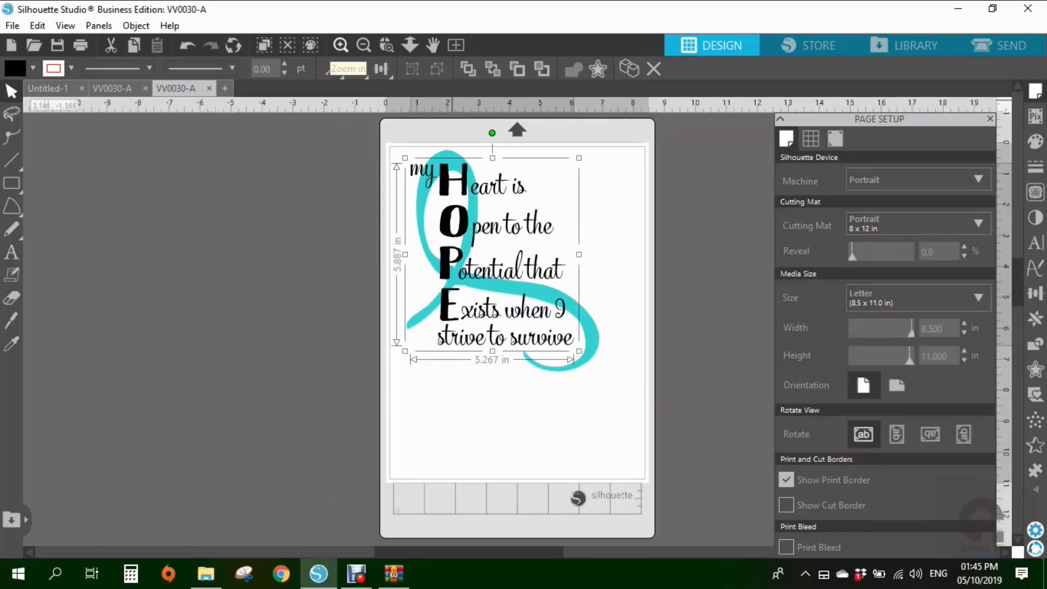
Check the design's placement on the page and examine its cut lines in the Send view, including where ribbon and lettering overlap.
{"action": "left_click", "coordinate": [340, 45]}
{"action": "scroll", "coordinate": [747, 278], "scroll_direction": "up", "scroll_amount": 3}
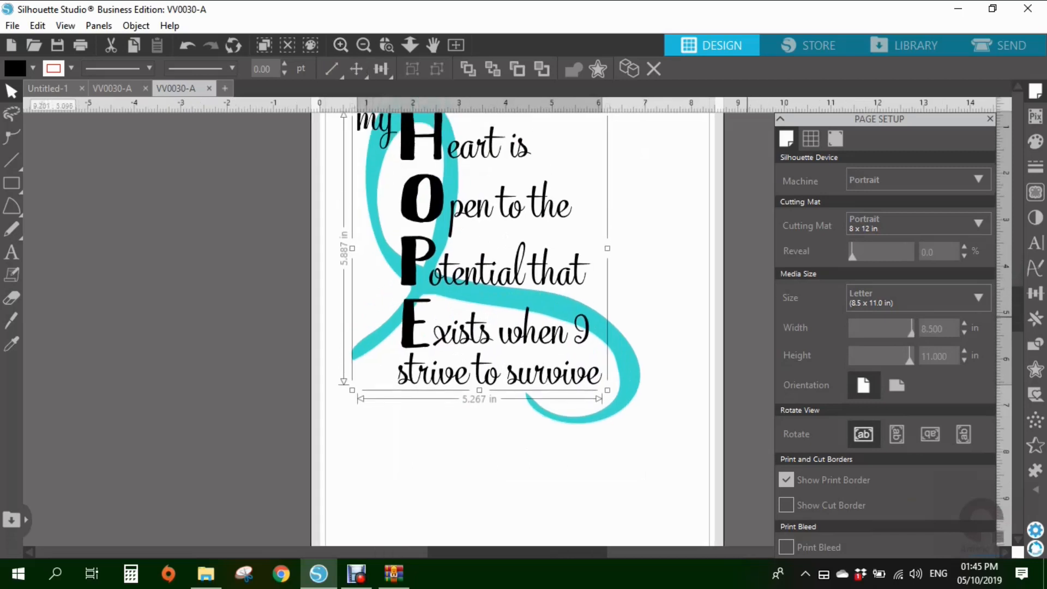
{"action": "scroll", "coordinate": [747, 293], "scroll_direction": "down", "scroll_amount": 2}
{"action": "scroll", "coordinate": [747, 293], "scroll_direction": "up", "scroll_amount": 1}
{"action": "scroll", "coordinate": [747, 290], "scroll_direction": "up", "scroll_amount": 1}
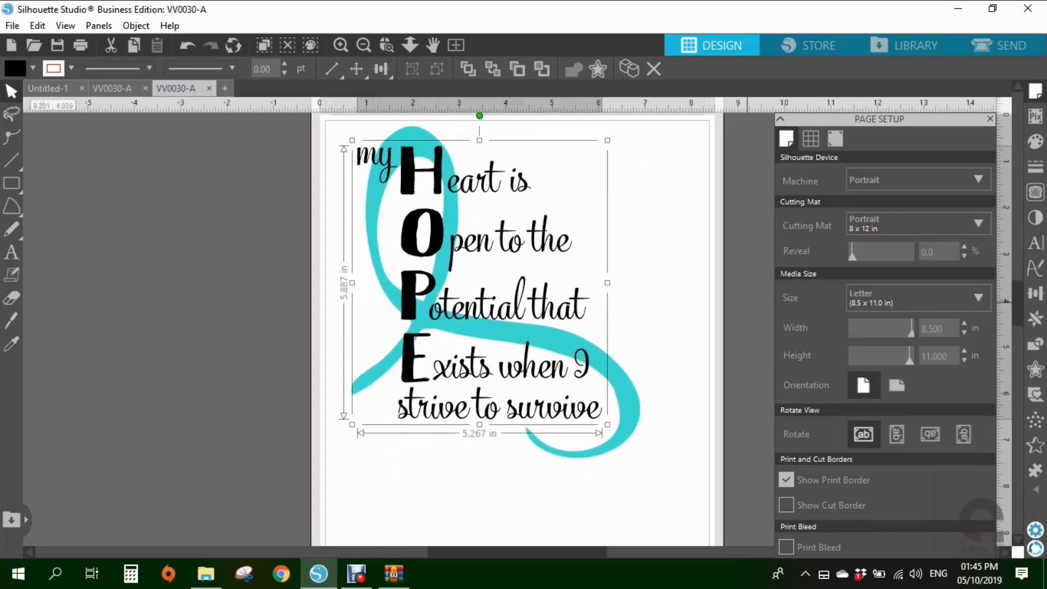
{"action": "left_click", "coordinate": [677, 309]}
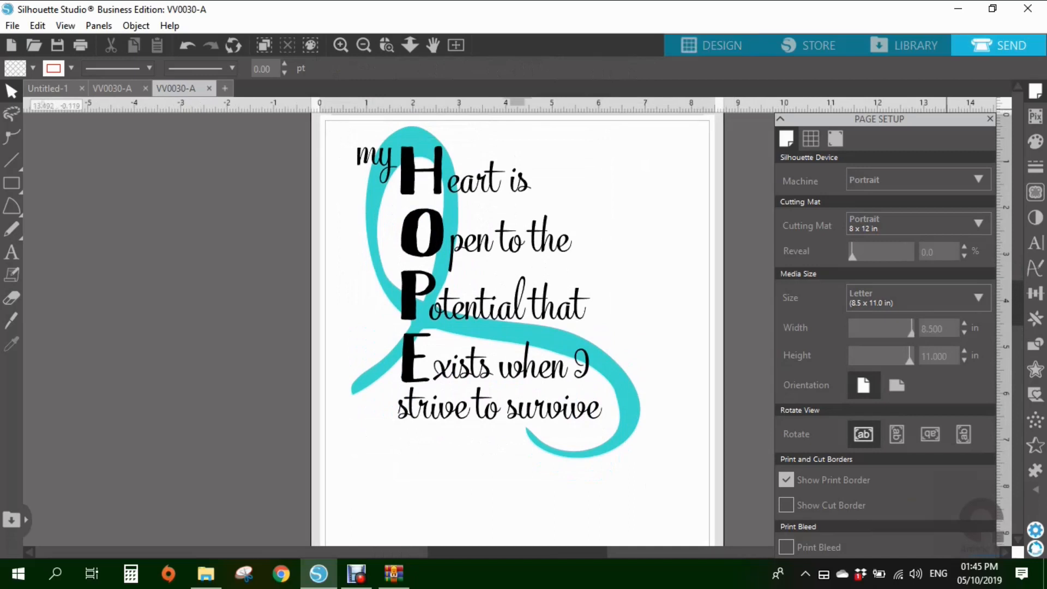
{"action": "left_click", "coordinate": [999, 46]}
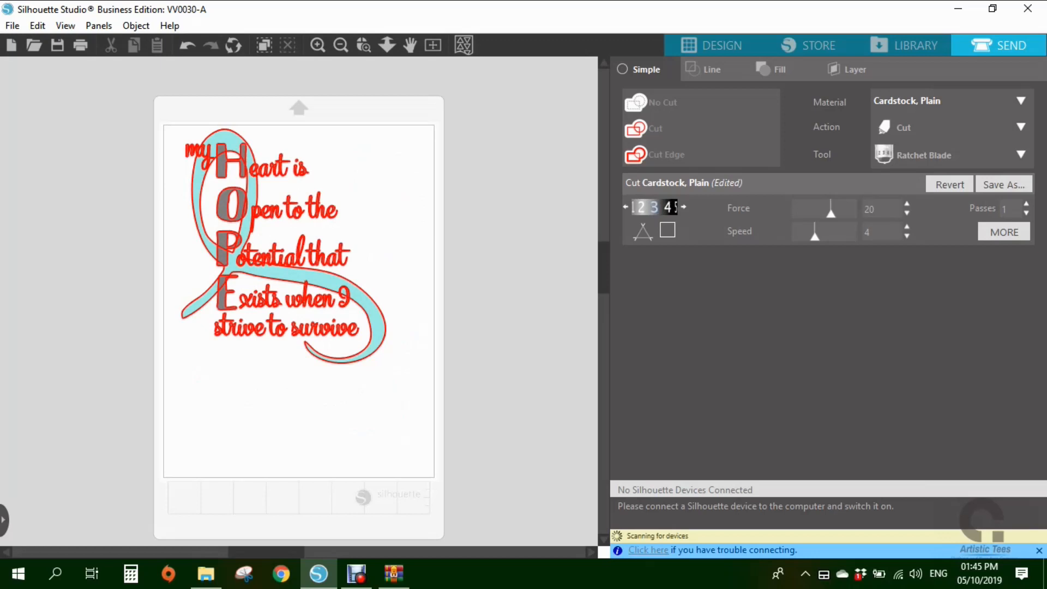
{"action": "left_click", "coordinate": [711, 45]}
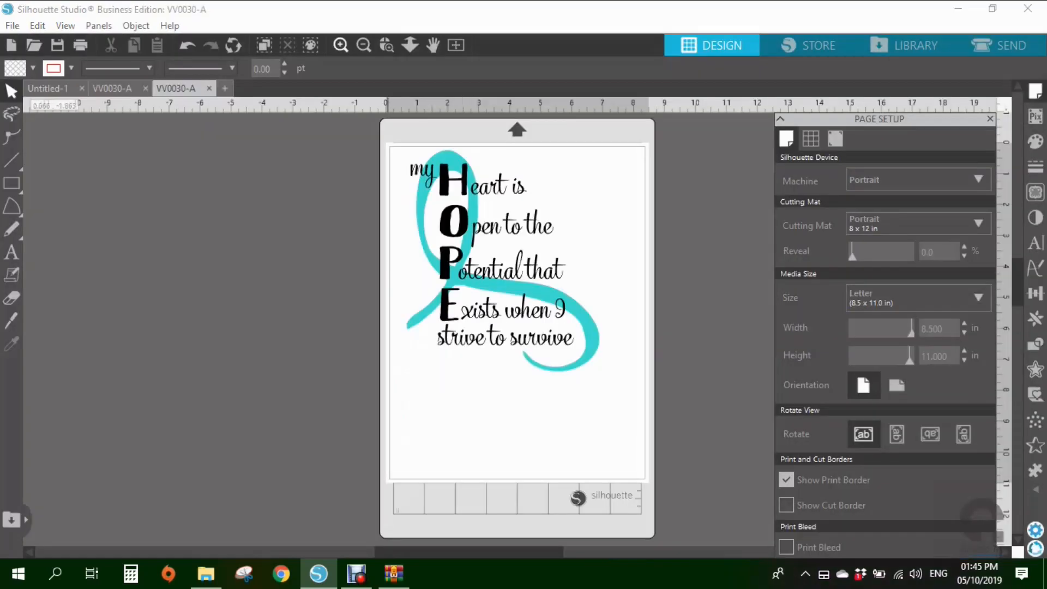
Move the turquoise ribbon away from the lettering into the empty area left of the page.
{"action": "left_click", "coordinate": [341, 45]}
{"action": "left_click", "coordinate": [341, 45]}
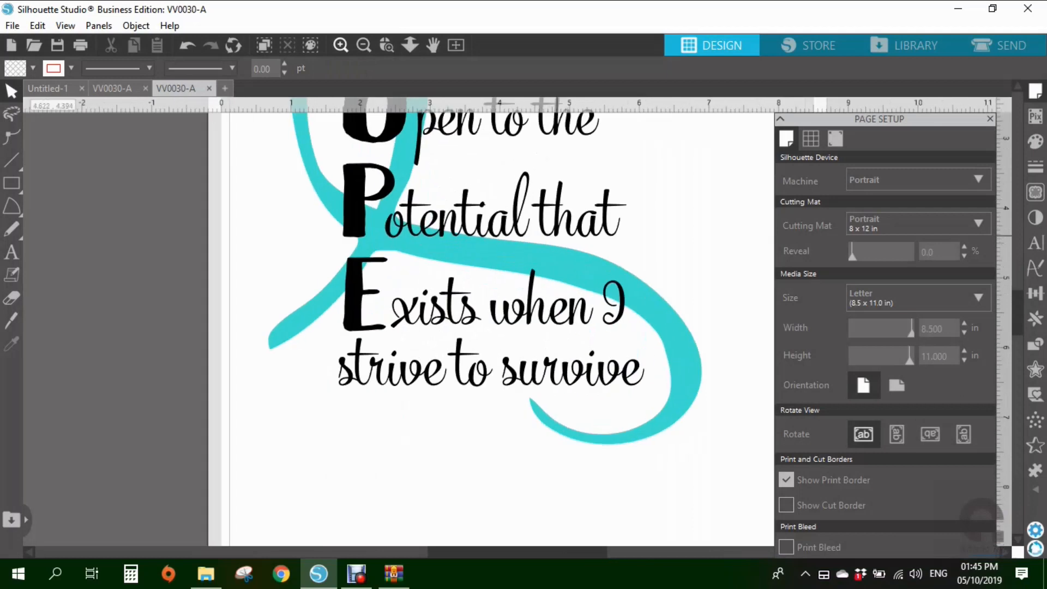
{"action": "scroll", "coordinate": [558, 238], "scroll_direction": "up", "scroll_amount": 2}
{"action": "scroll", "coordinate": [558, 238], "scroll_direction": "up", "scroll_amount": 4}
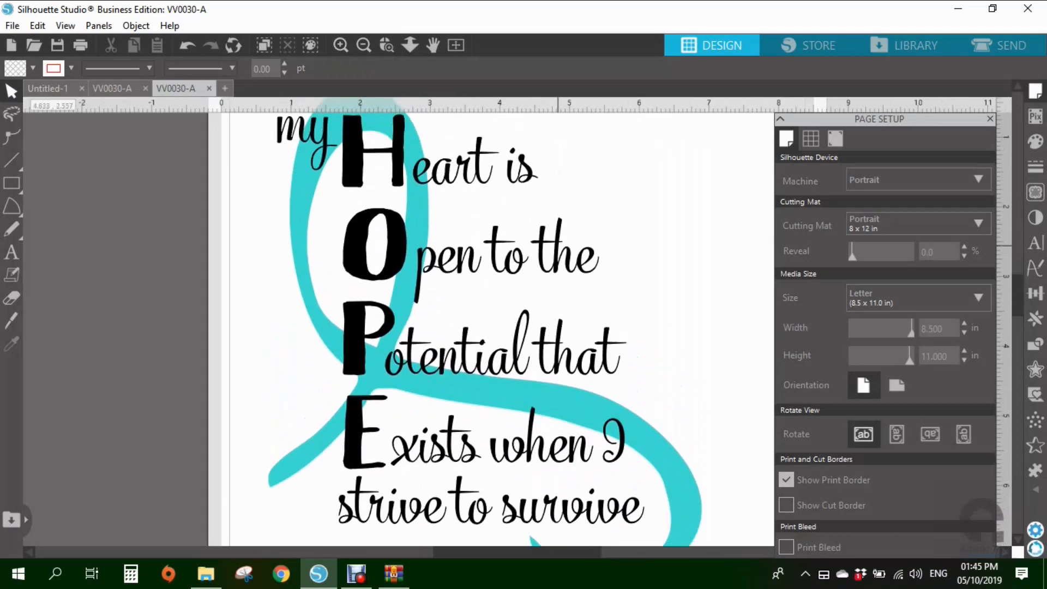
{"action": "scroll", "coordinate": [558, 237], "scroll_direction": "down", "scroll_amount": 2}
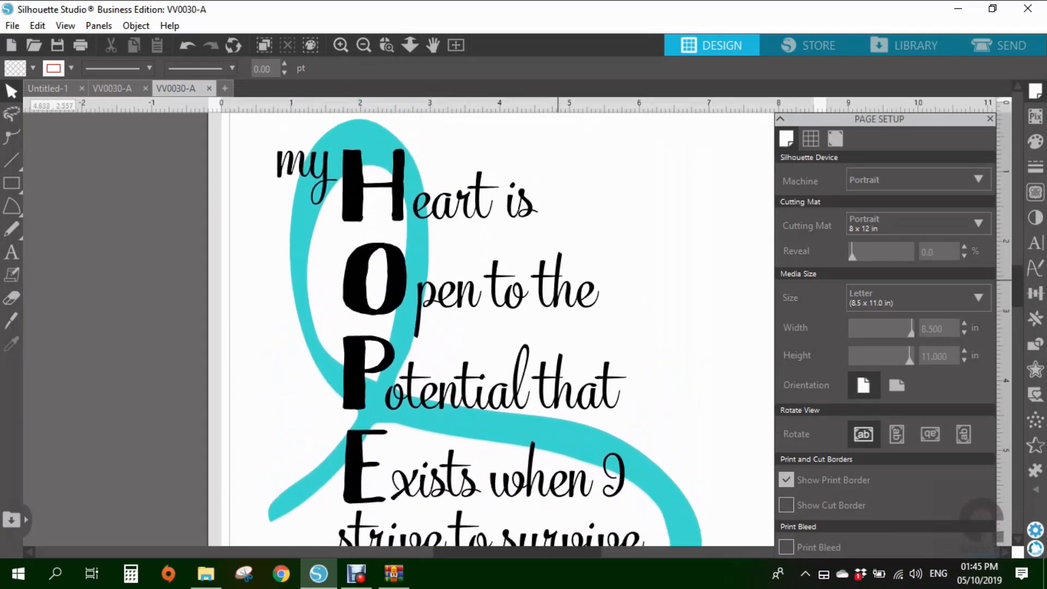
{"action": "scroll", "coordinate": [640, 322], "scroll_direction": "down", "scroll_amount": 1}
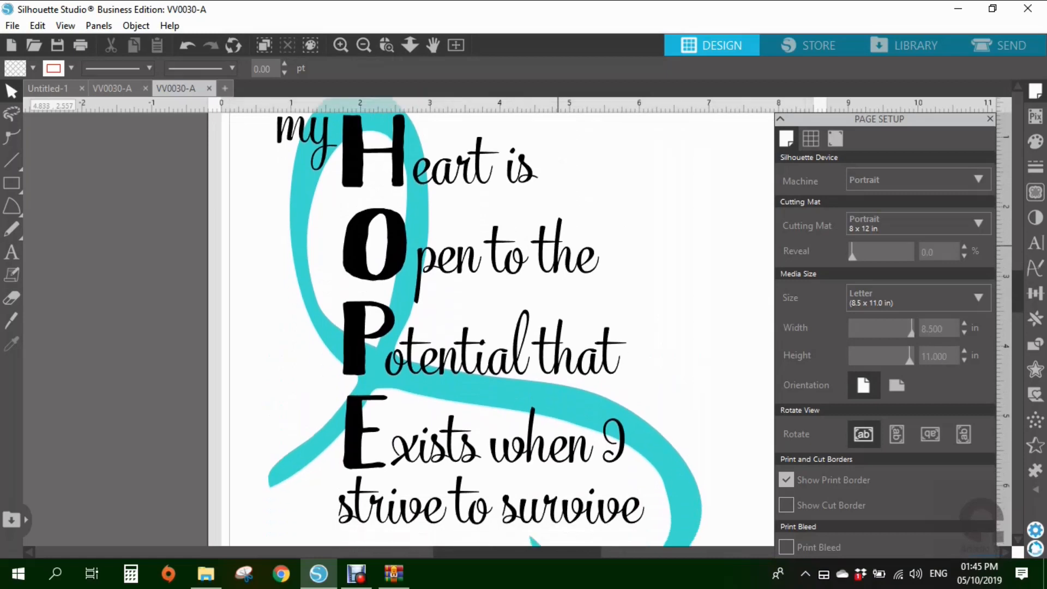
{"action": "left_click_drag", "start_coordinate": [298, 211], "coordinate": [8, 219]}
{"action": "scroll", "coordinate": [429, 229], "scroll_direction": "up", "scroll_amount": 1}
{"action": "left_click", "coordinate": [429, 229]}
{"action": "scroll", "coordinate": [428, 229], "scroll_direction": "down", "scroll_amount": 1}
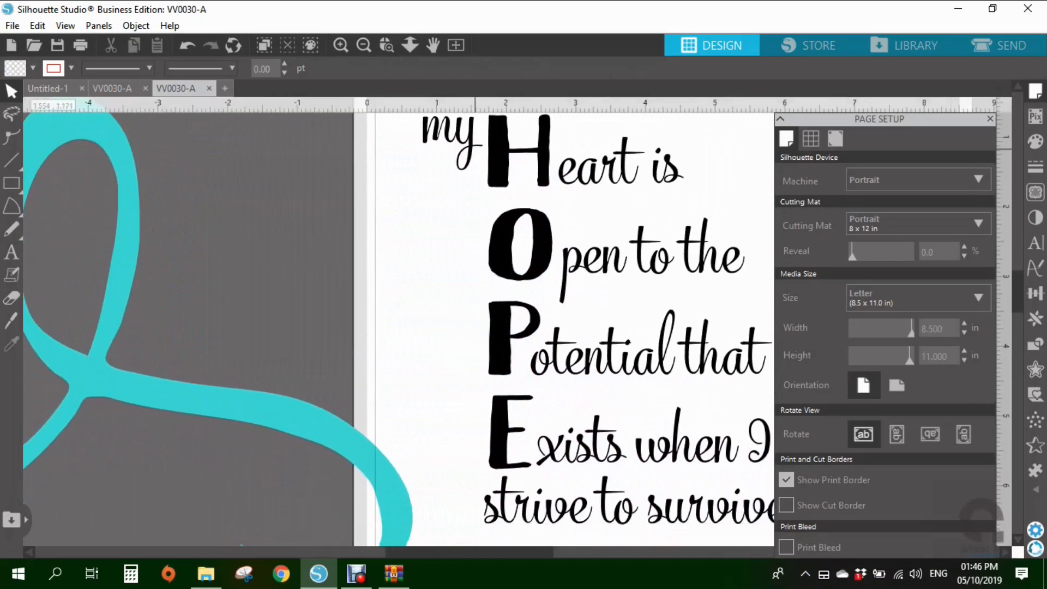
Convert the black lettering to a path.
{"action": "left_click", "coordinate": [470, 146]}
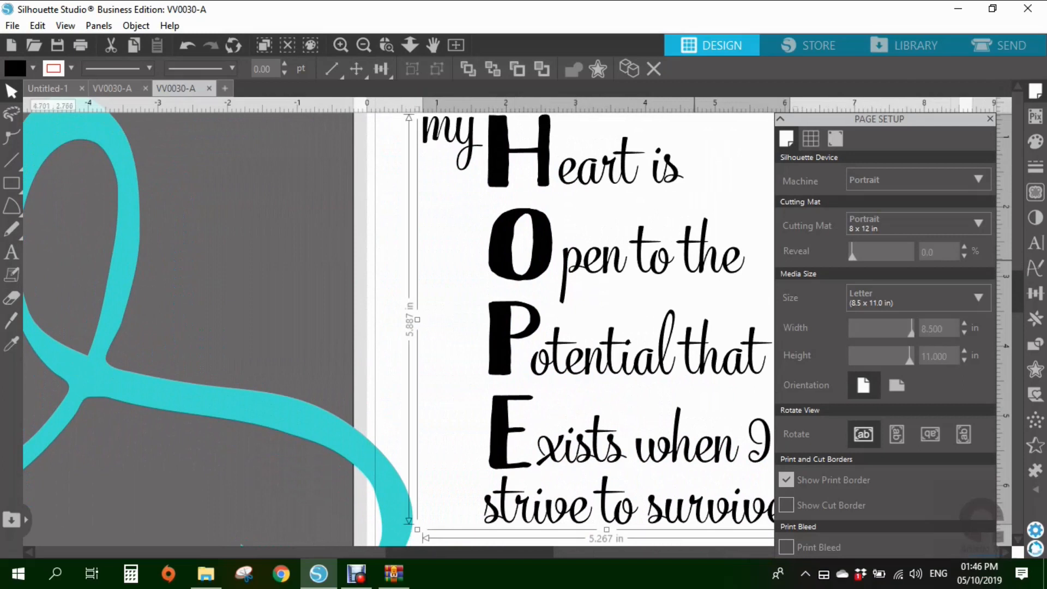
{"action": "scroll", "coordinate": [578, 272], "scroll_direction": "down", "scroll_amount": 2}
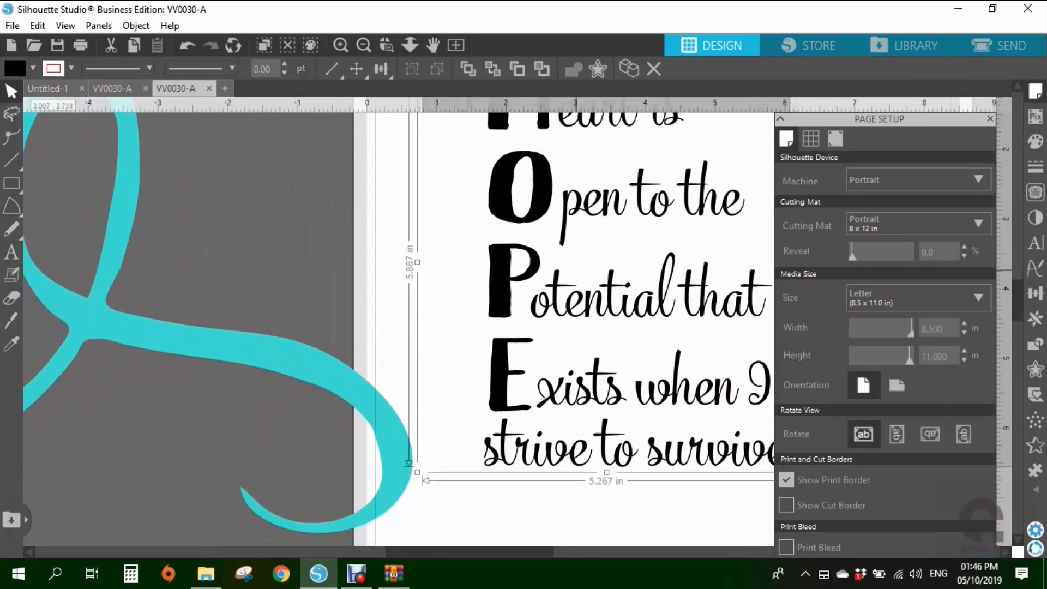
{"action": "scroll", "coordinate": [578, 272], "scroll_direction": "up", "scroll_amount": 2}
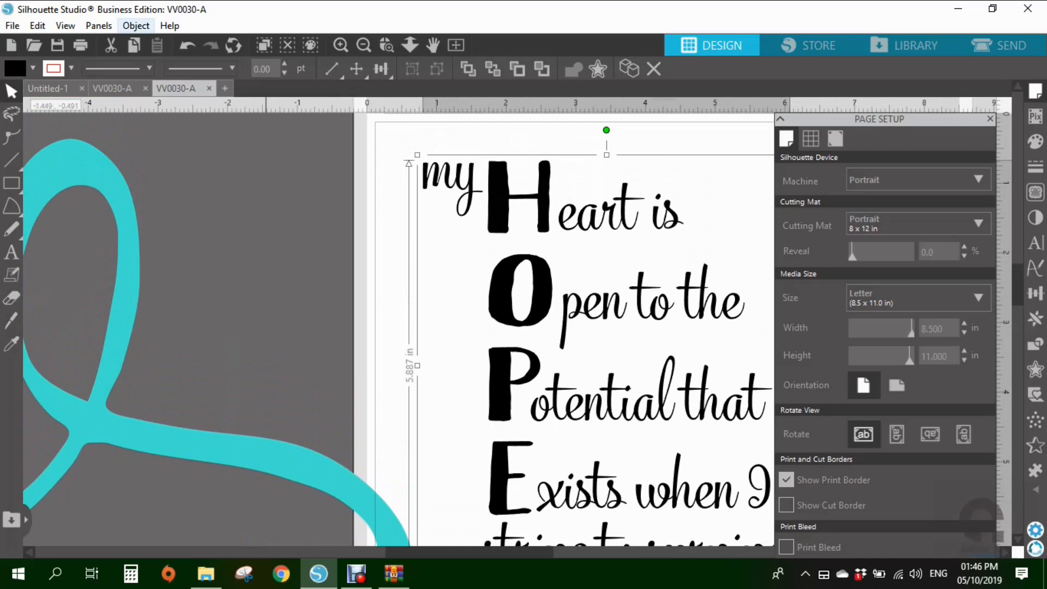
{"action": "left_click", "coordinate": [136, 25]}
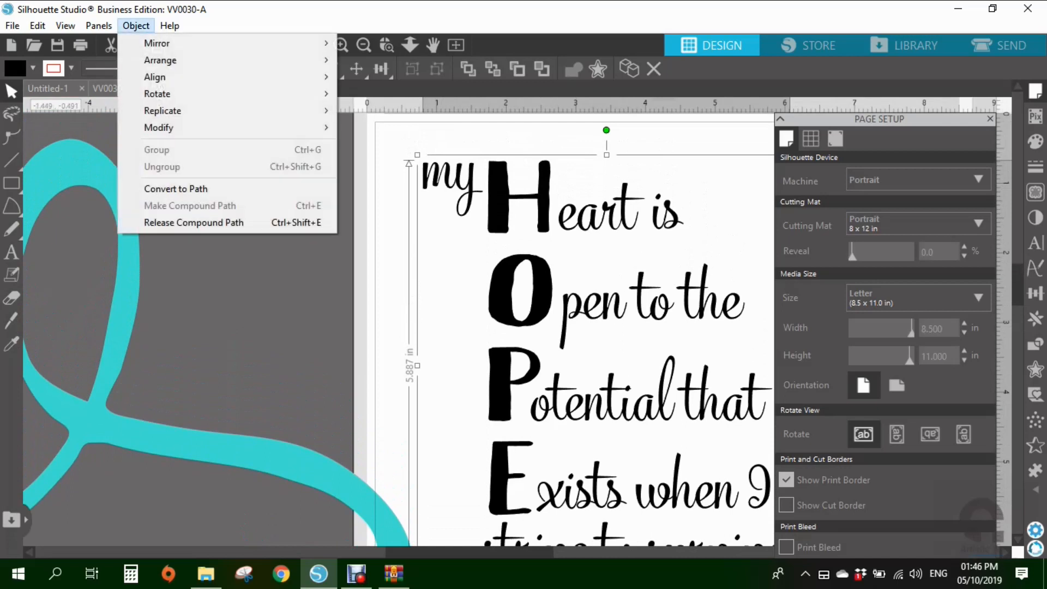
{"action": "mouse_move", "coordinate": [158, 128]}
{"action": "key", "text": "Escape"}
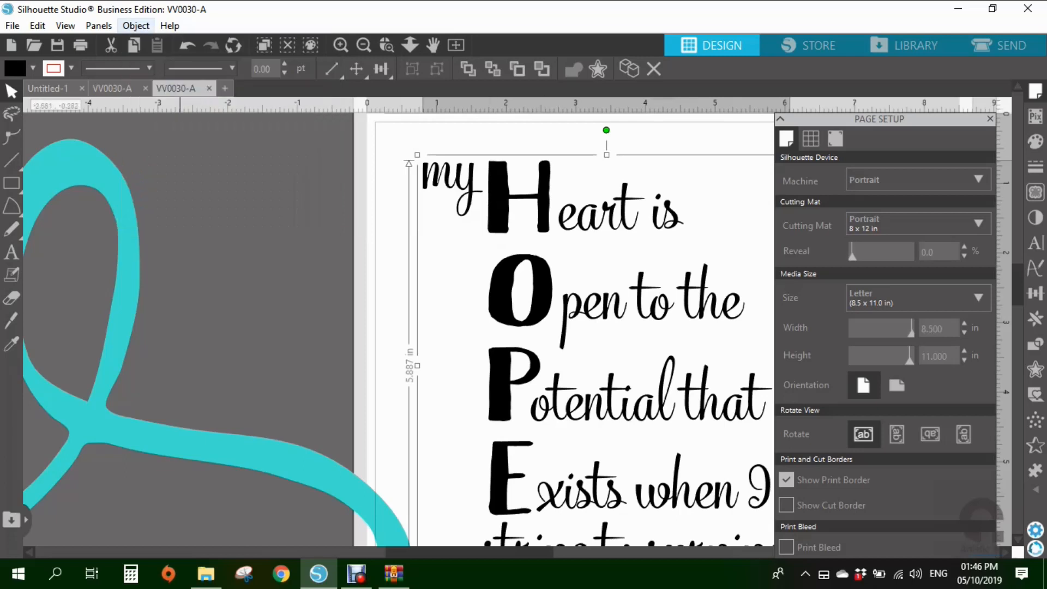
{"action": "left_click", "coordinate": [135, 25]}
{"action": "left_click", "coordinate": [175, 189]}
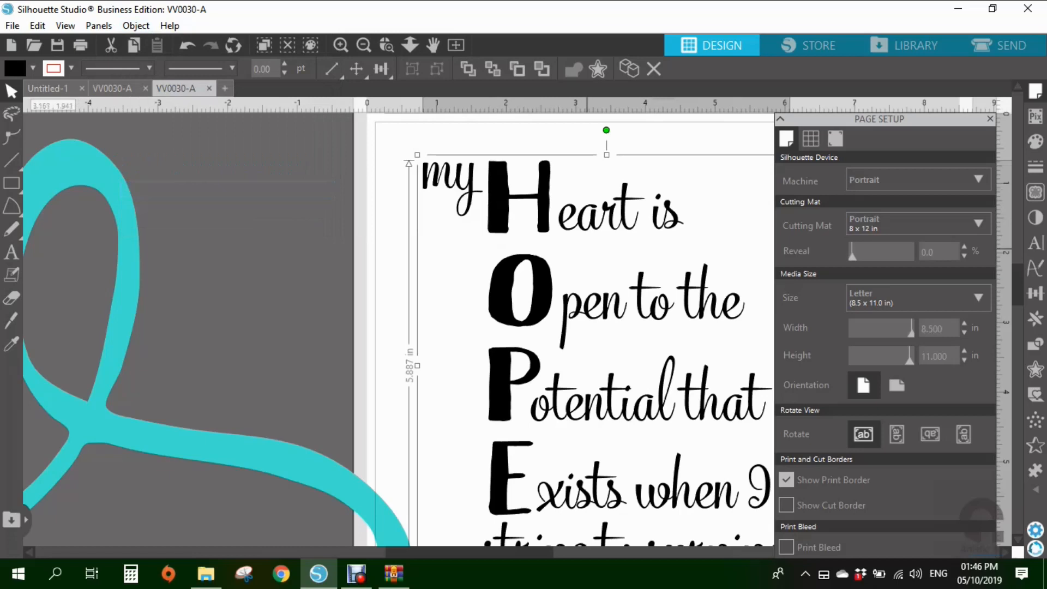
Examine the lettering's cut lines up close in the Send view, checking the joined script letters, and return to the design view.
{"action": "left_click", "coordinate": [999, 46]}
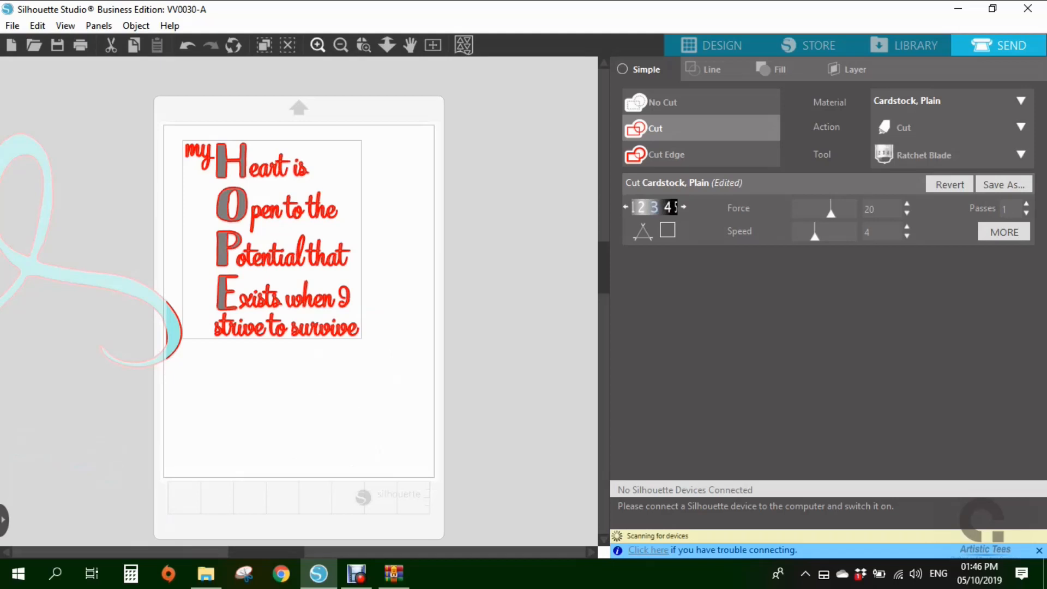
{"action": "left_click", "coordinate": [318, 45]}
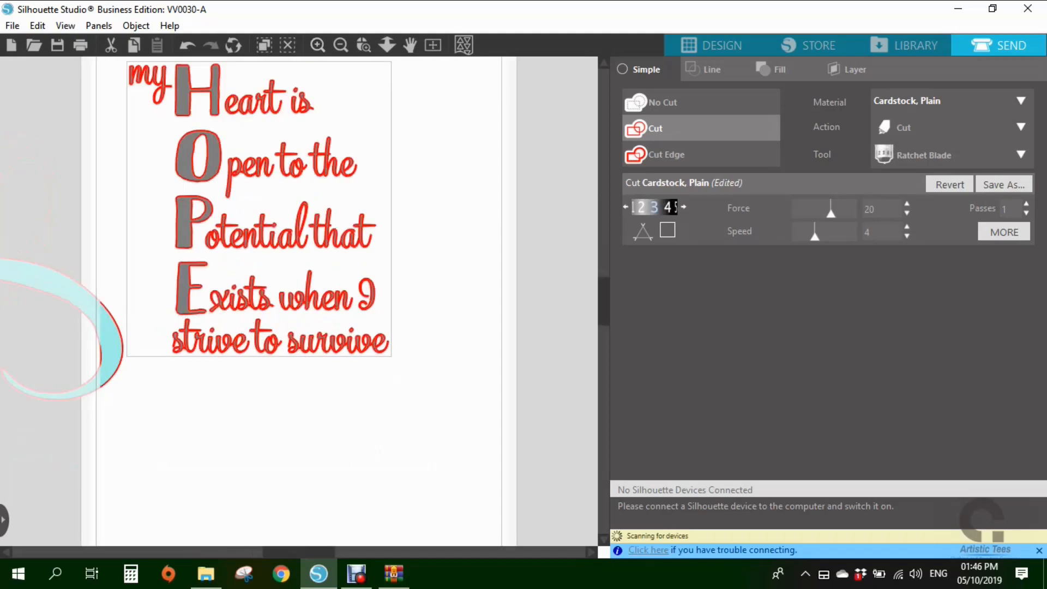
{"action": "left_click", "coordinate": [318, 45]}
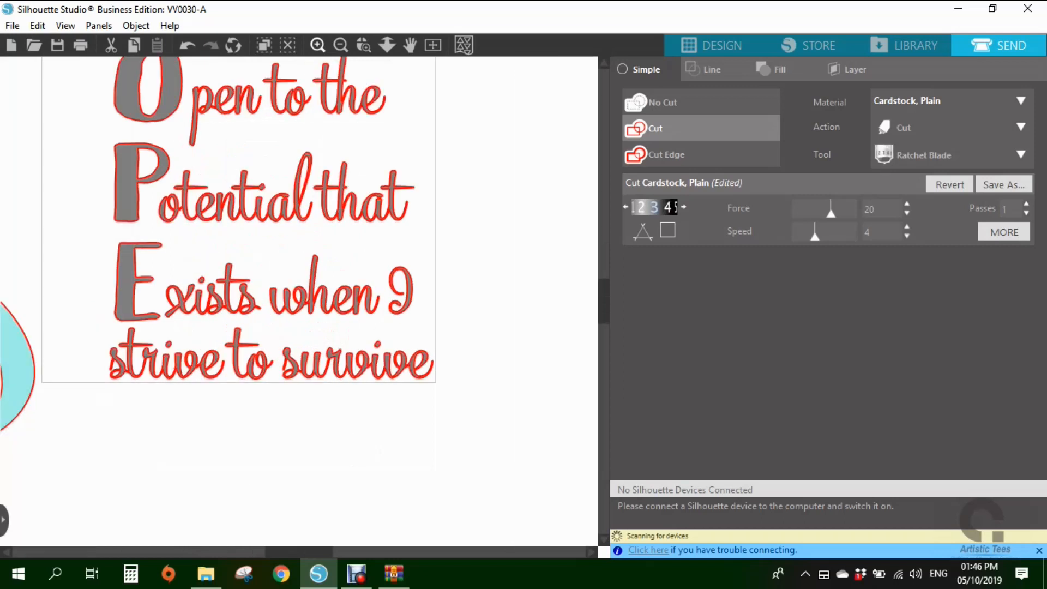
{"action": "left_click", "coordinate": [317, 45]}
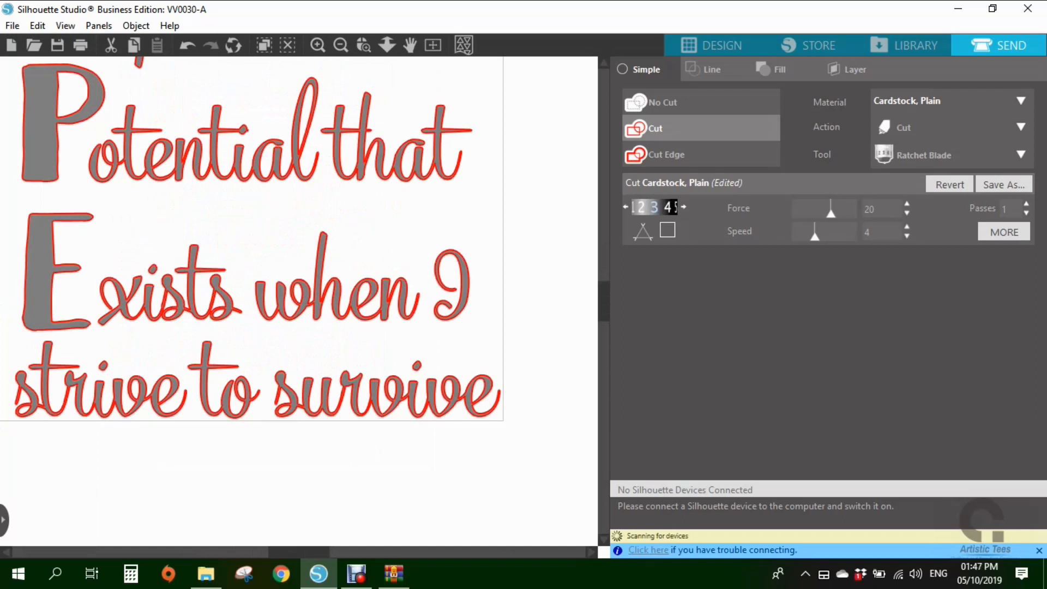
{"action": "scroll", "coordinate": [299, 301], "scroll_direction": "up", "scroll_amount": 2}
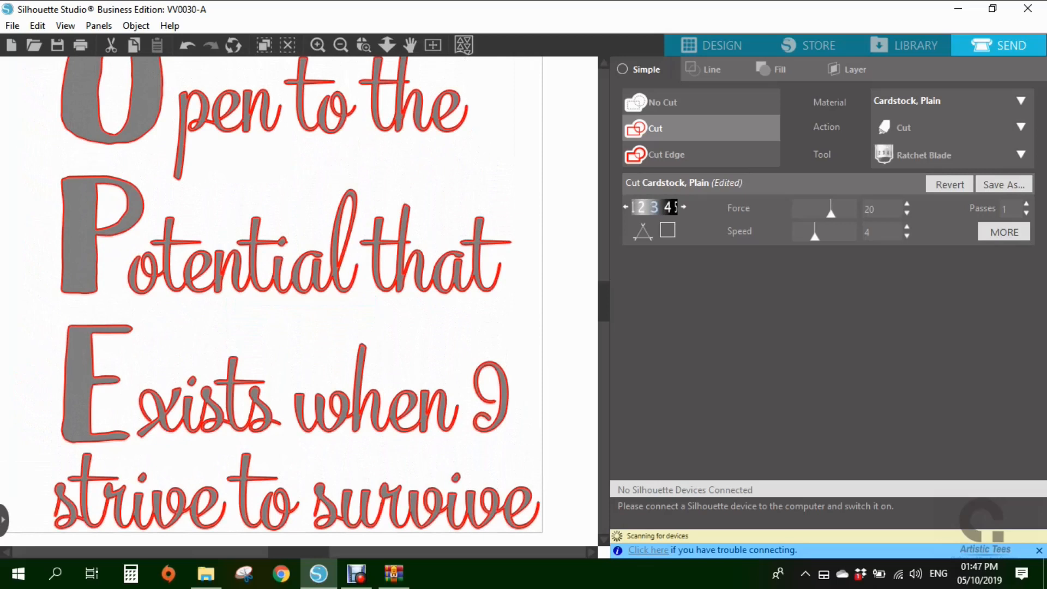
{"action": "scroll", "coordinate": [299, 300], "scroll_direction": "up", "scroll_amount": 2}
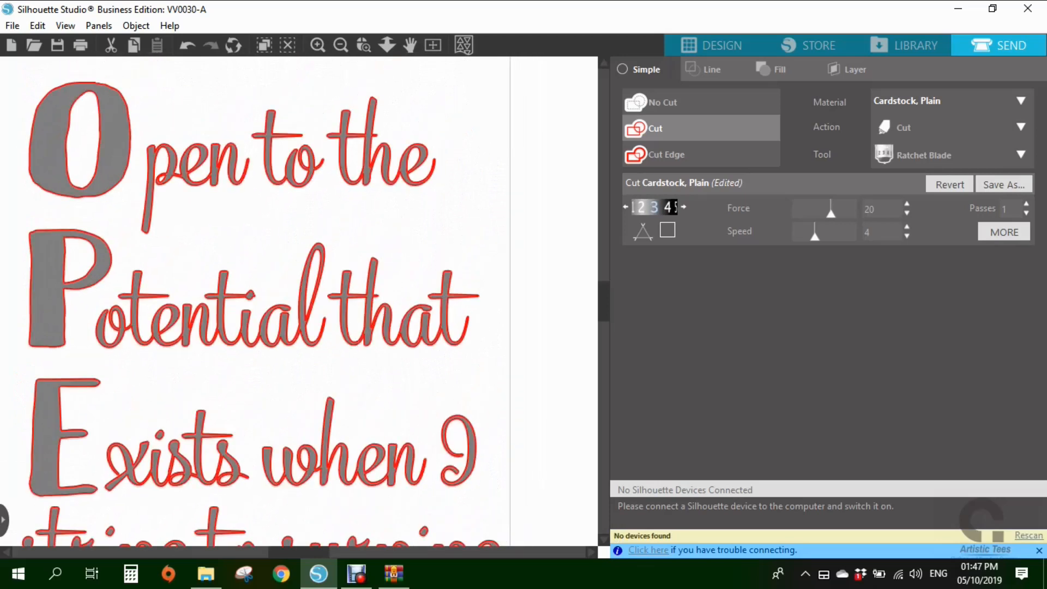
{"action": "scroll", "coordinate": [271, 302], "scroll_direction": "down", "scroll_amount": 2}
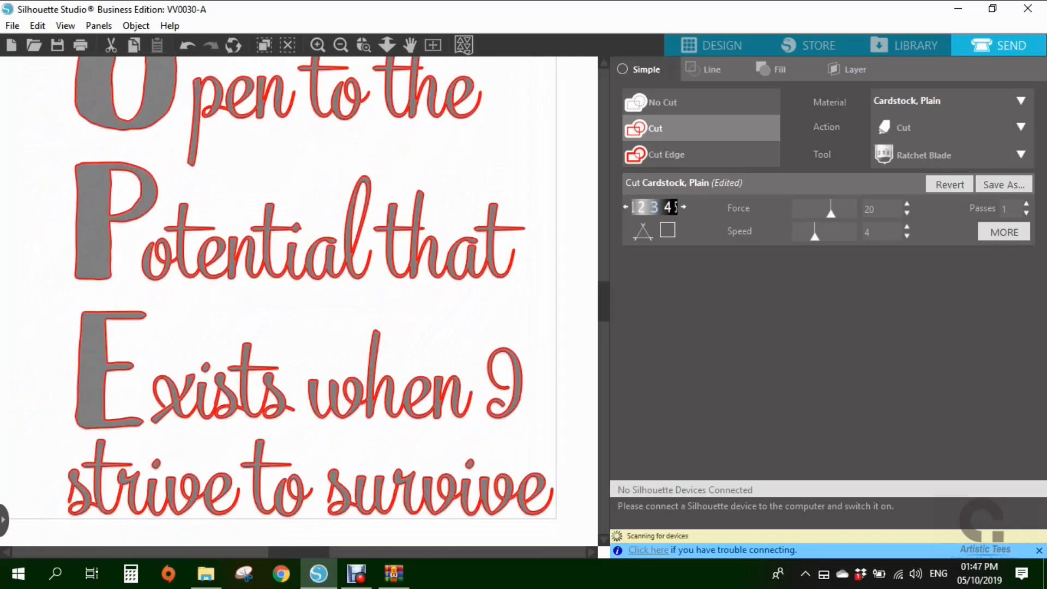
{"action": "left_click", "coordinate": [712, 45]}
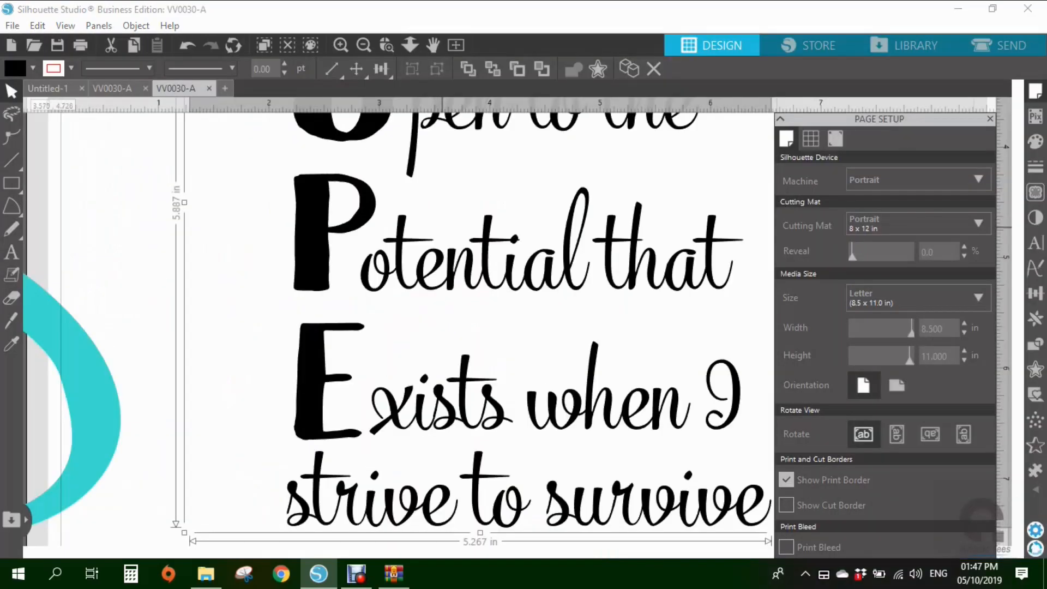
Return the turquoise ribbon to its original place behind the black lettering on the page.
{"action": "scroll", "coordinate": [440, 244], "scroll_direction": "up", "scroll_amount": 2}
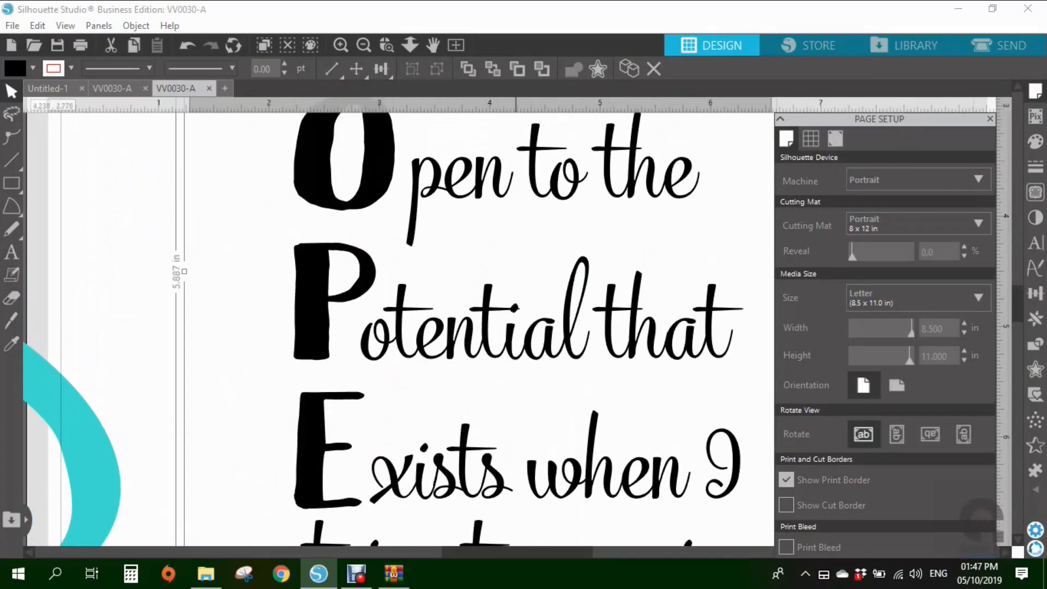
{"action": "left_click", "coordinate": [364, 46]}
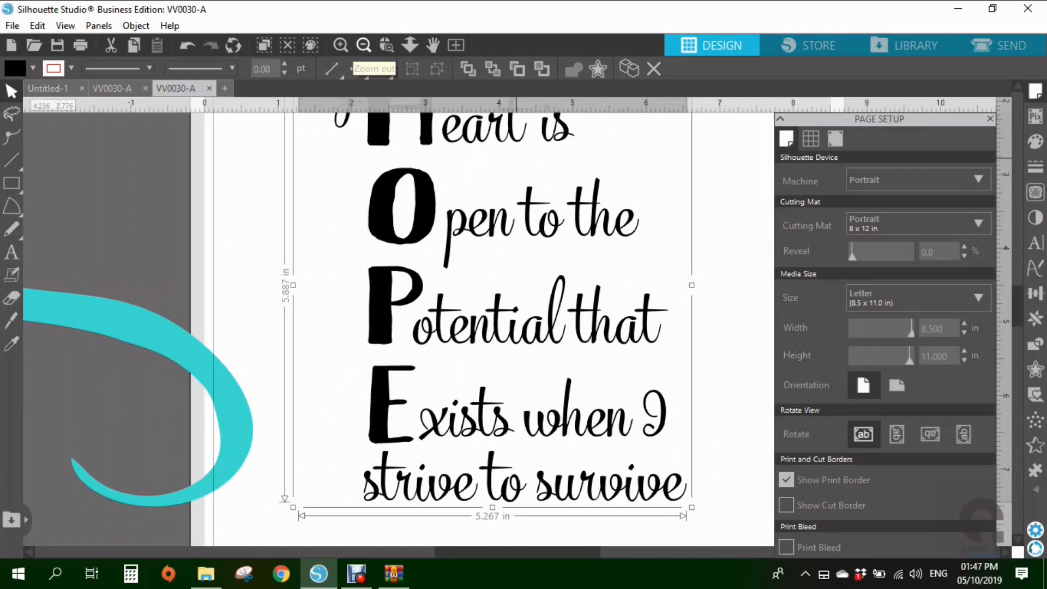
{"action": "key", "text": "i"}
{"action": "scroll", "coordinate": [517, 329], "scroll_direction": "up", "scroll_amount": 2}
{"action": "left_click_drag", "start_coordinate": [517, 329], "coordinate": [467, 234]}
{"action": "scroll", "coordinate": [516, 328], "scroll_direction": "down", "scroll_amount": 3}
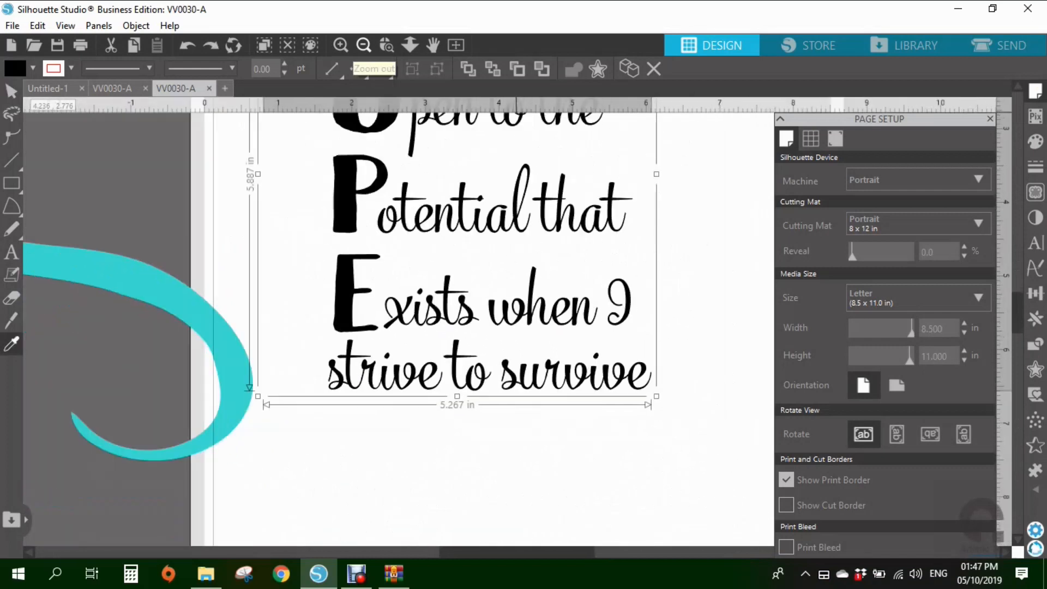
{"action": "scroll", "coordinate": [400, 207], "scroll_direction": "up", "scroll_amount": 3}
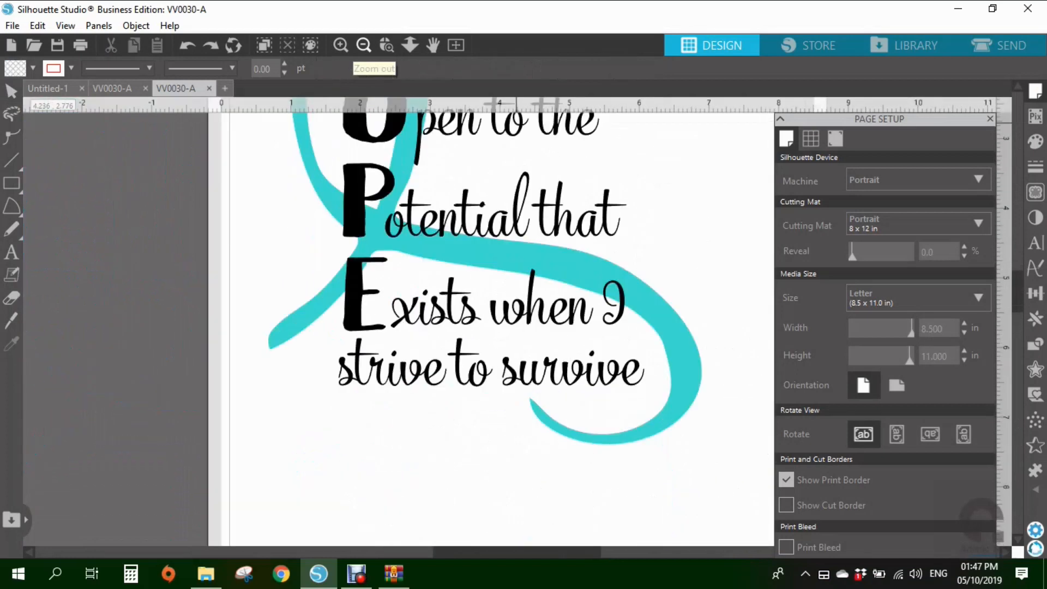
{"action": "left_click", "coordinate": [363, 45]}
{"action": "scroll", "coordinate": [520, 305], "scroll_direction": "up", "scroll_amount": 3}
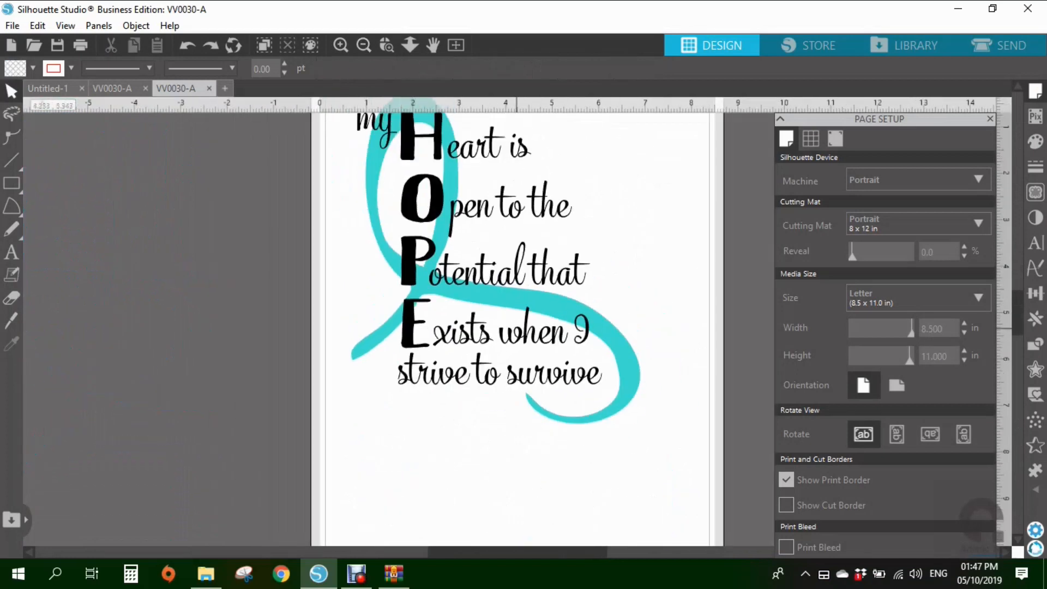
{"action": "scroll", "coordinate": [520, 305], "scroll_direction": "down", "scroll_amount": 1}
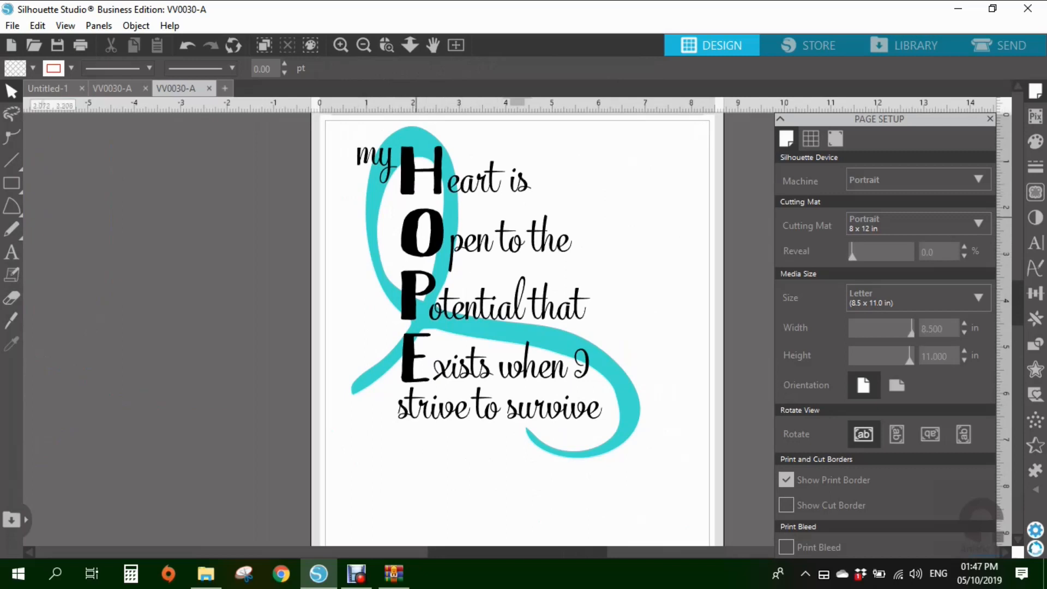
Subtract the black lettering from the turquoise ribbon and check the separate pieces that are cut out of it.
{"action": "left_click_drag", "start_coordinate": [332, 129], "coordinate": [605, 439]}
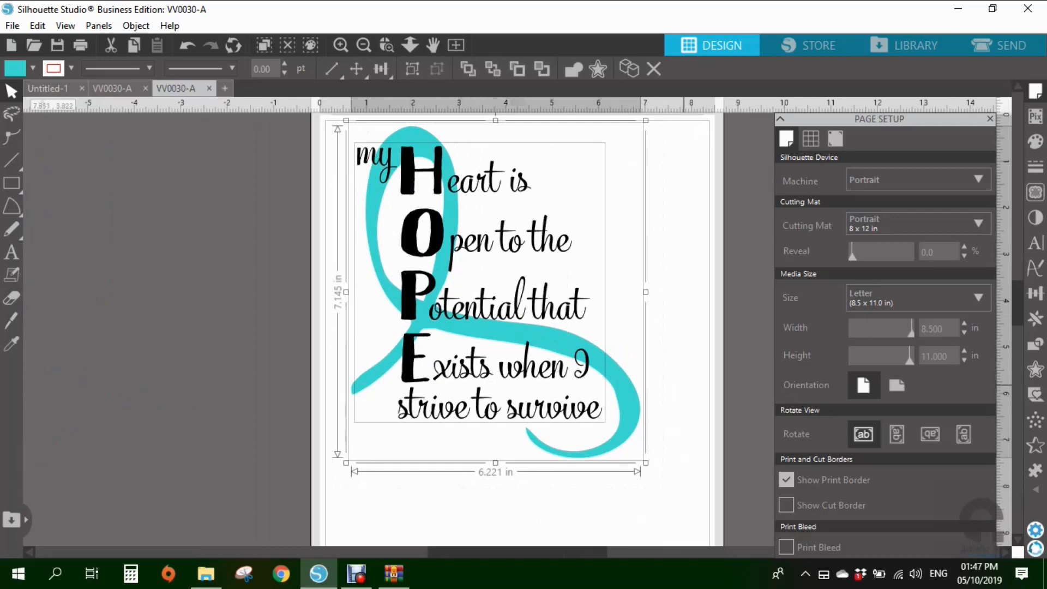
{"action": "left_click", "coordinate": [136, 26]}
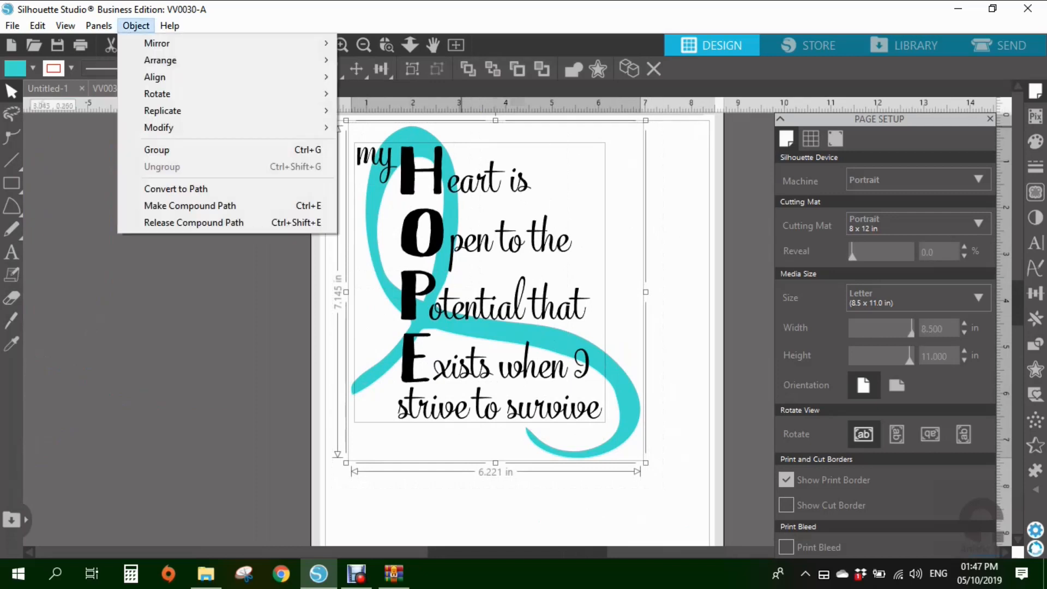
{"action": "mouse_move", "coordinate": [327, 128]}
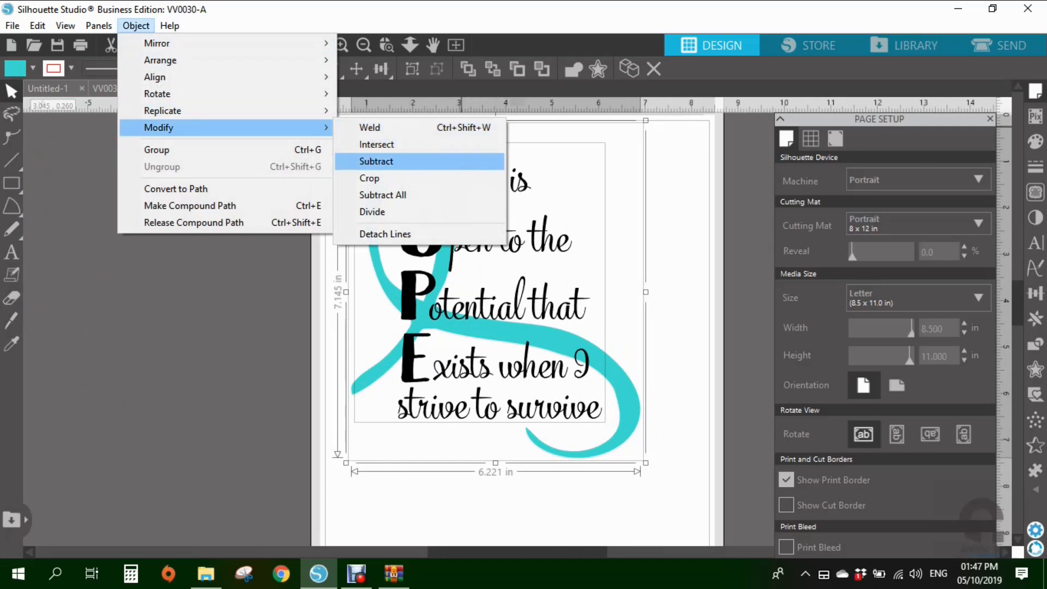
{"action": "left_click", "coordinate": [376, 161]}
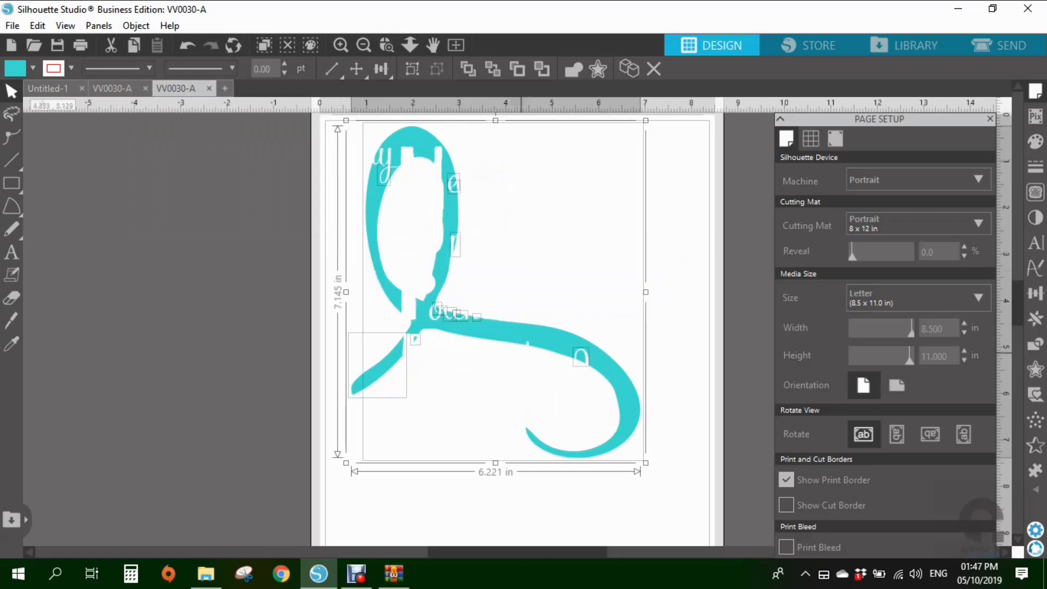
{"action": "left_click", "coordinate": [519, 358]}
{"action": "left_click", "coordinate": [582, 358]}
{"action": "left_click", "coordinate": [452, 180]}
{"action": "left_click", "coordinate": [501, 234]}
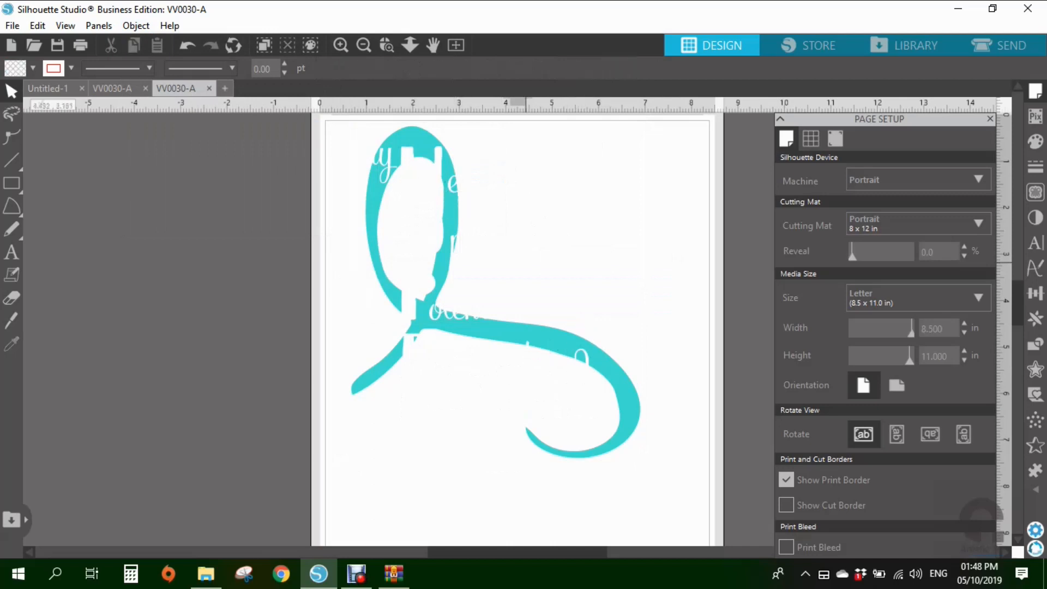
Undo the subtraction to restore the whole ribbon and the black lettering.
{"action": "key", "text": "ctrl+z"}
{"action": "key", "text": "ctrl+z"}
{"action": "key", "text": "ctrl+z"}
{"action": "key", "text": "ctrl+z"}
{"action": "key", "text": "ctrl+z"}
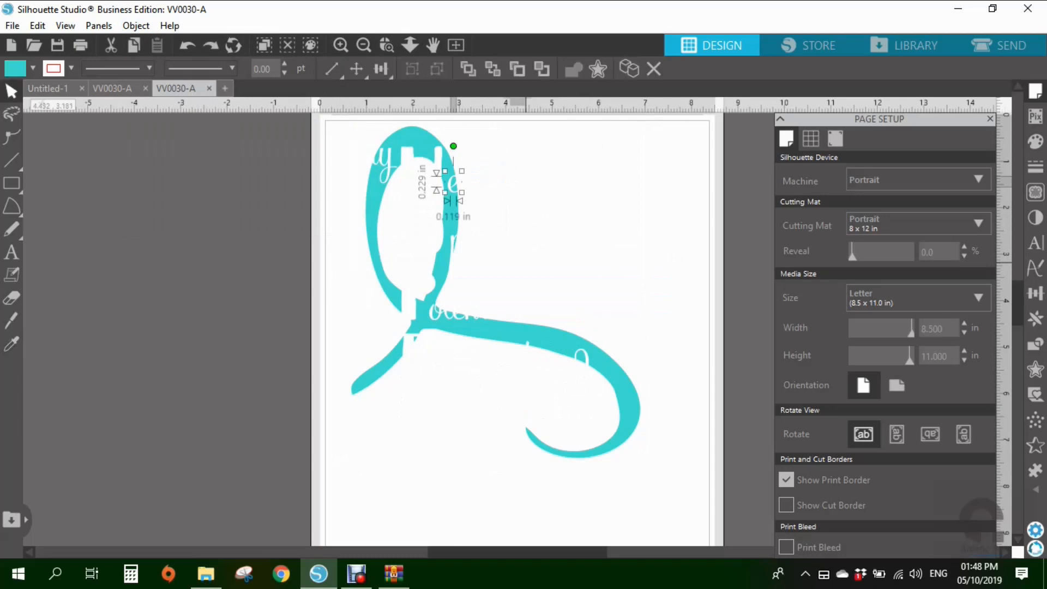
{"action": "key", "text": "ctrl+z"}
{"action": "key", "text": "ctrl+z"}
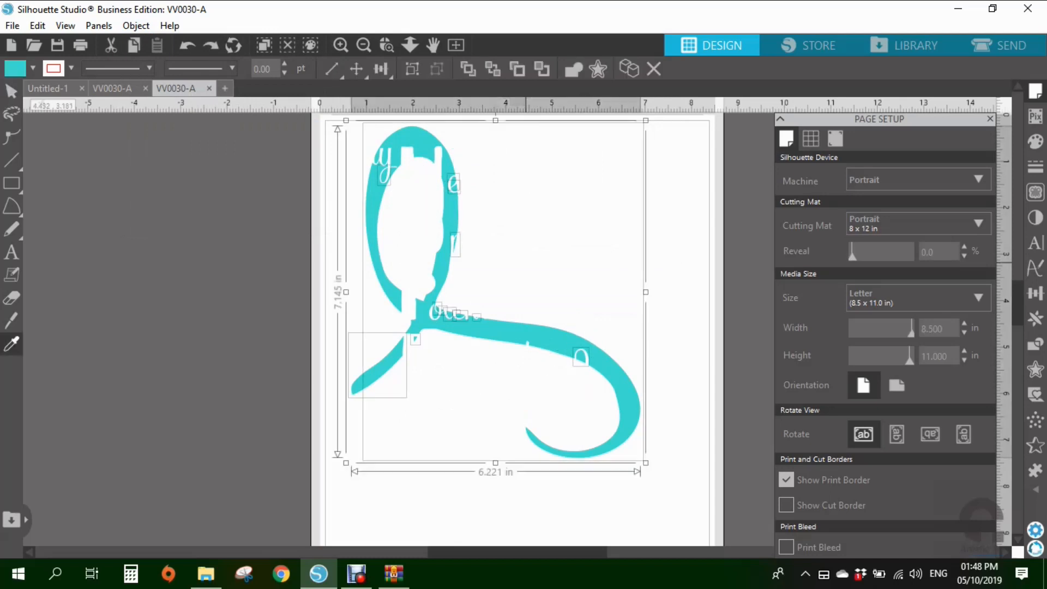
{"action": "key", "text": "ctrl+z"}
{"action": "key", "text": "ctrl+z"}
Duplicate the black lettering and move one copy into the empty area left of the page.
{"action": "scroll", "coordinate": [525, 262], "scroll_direction": "down", "scroll_amount": 2}
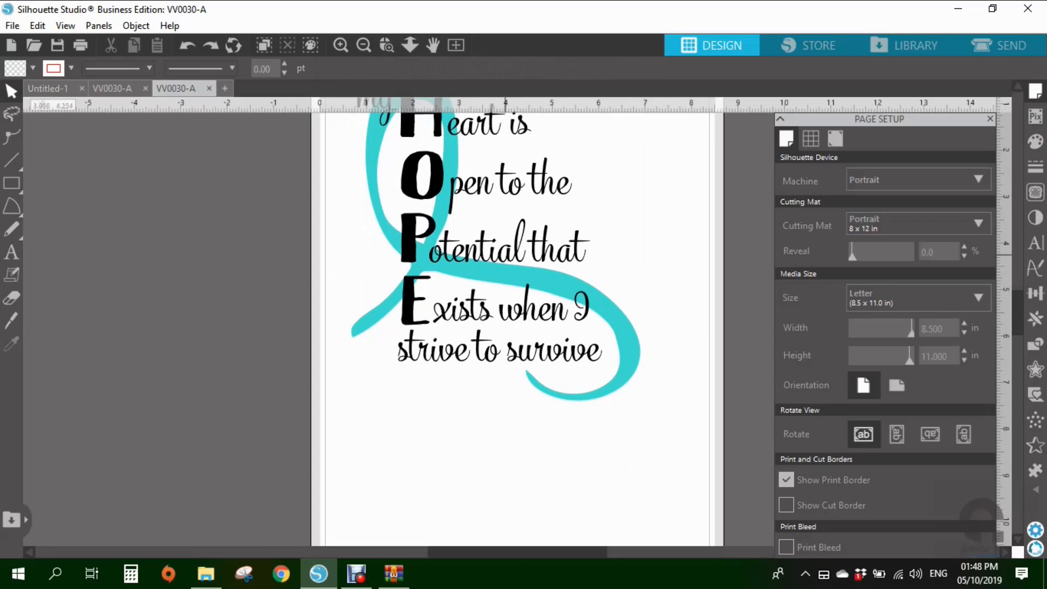
{"action": "scroll", "coordinate": [505, 300], "scroll_direction": "up", "scroll_amount": 2}
{"action": "scroll", "coordinate": [506, 301], "scroll_direction": "up", "scroll_amount": 1}
{"action": "left_click_drag", "start_coordinate": [292, 135], "coordinate": [683, 472]}
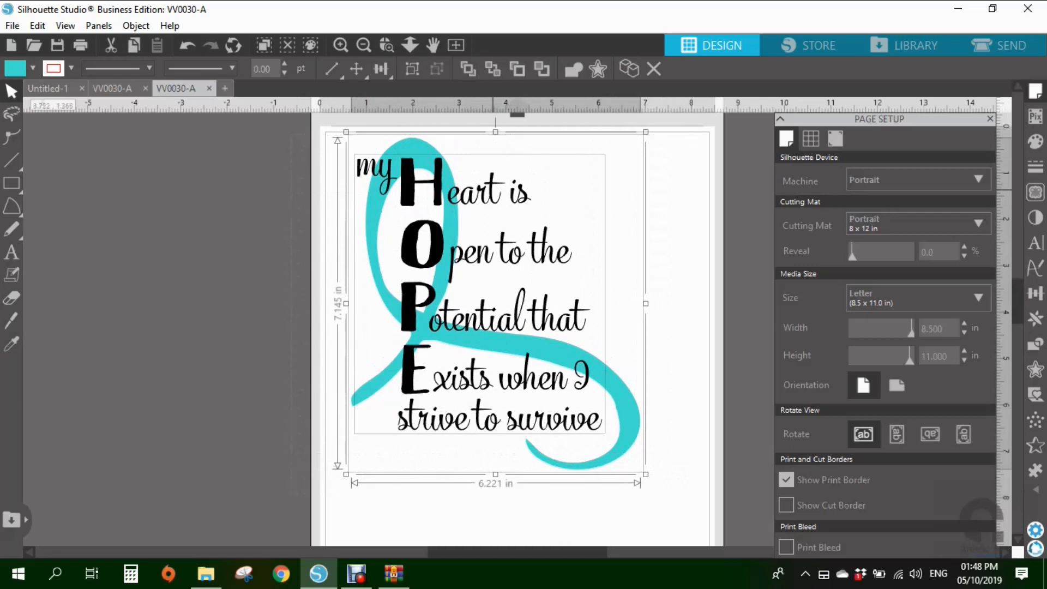
{"action": "left_click", "coordinate": [658, 265]}
{"action": "left_click", "coordinate": [480, 195]}
{"action": "left_click", "coordinate": [381, 69]}
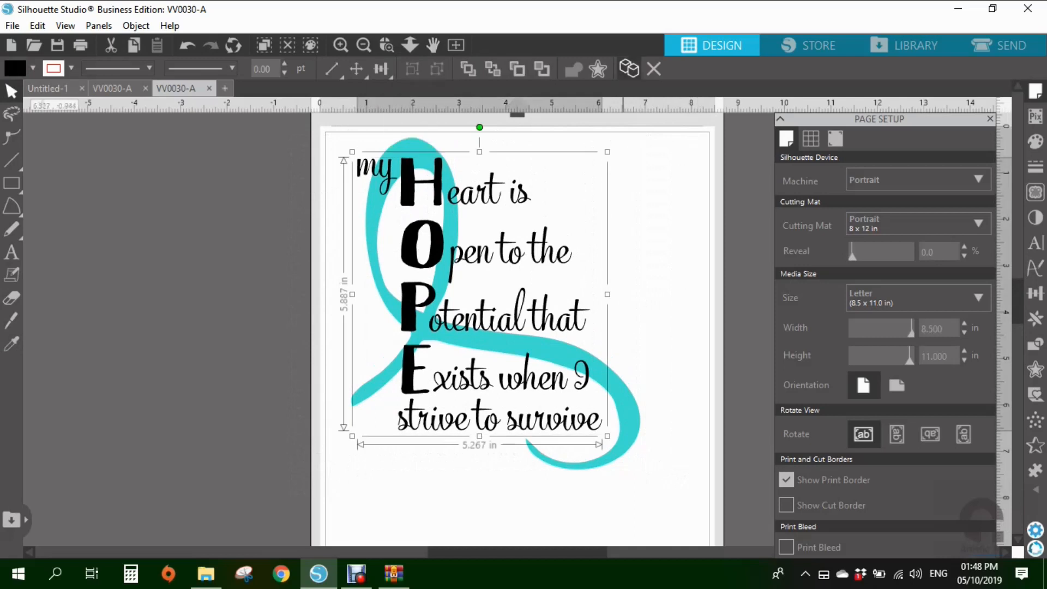
{"action": "left_click", "coordinate": [627, 72]}
{"action": "left_click_drag", "start_coordinate": [450, 244], "coordinate": [81, 380]}
Subtract the on-page lettering from the turquoise ribbon, leaving out the copy beside the page.
{"action": "left_click_drag", "start_coordinate": [318, 132], "coordinate": [672, 484]}
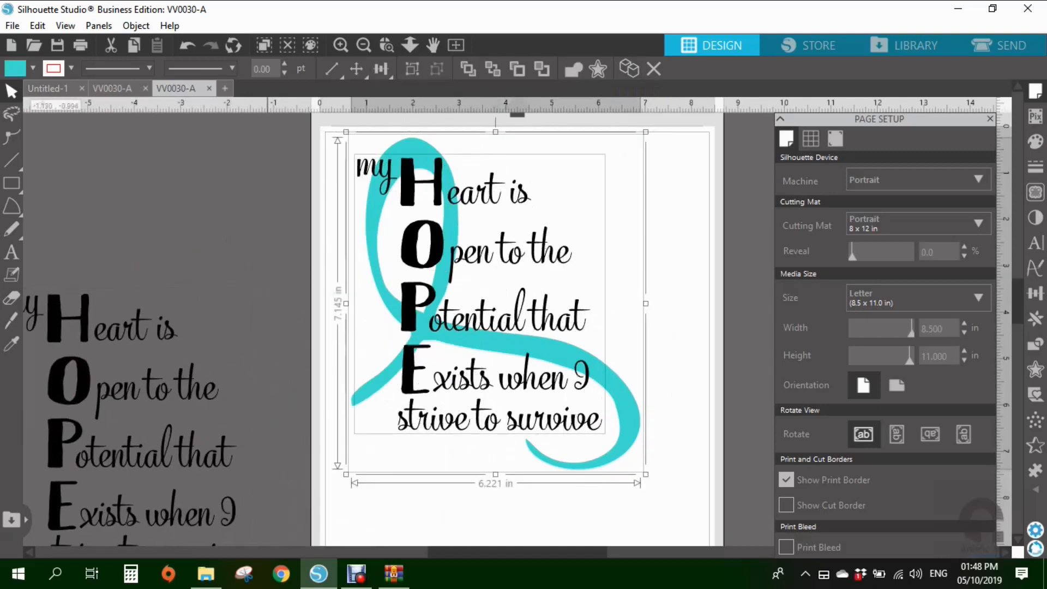
{"action": "left_click", "coordinate": [135, 25]}
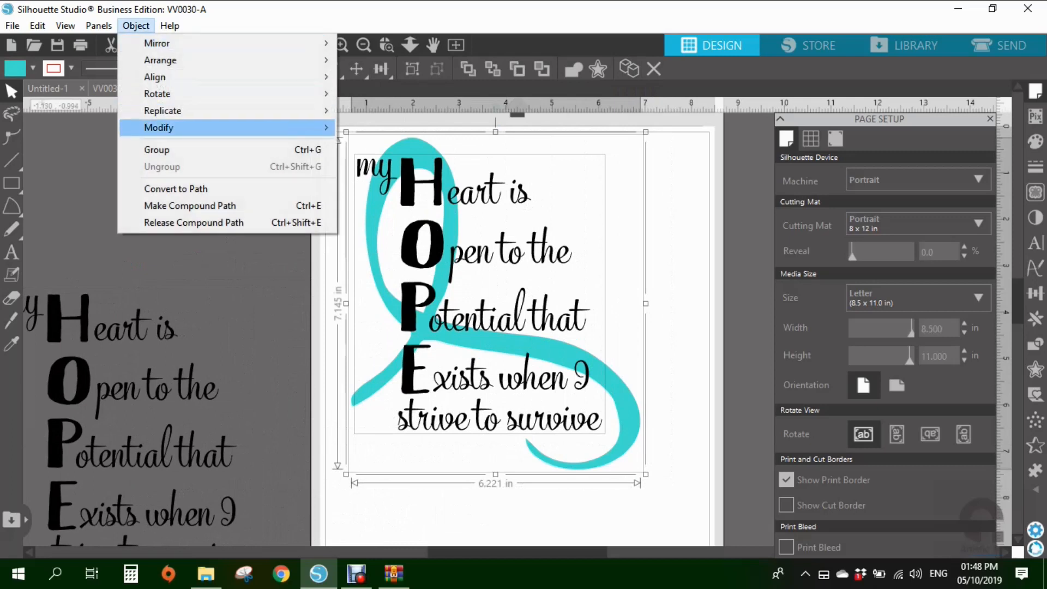
{"action": "mouse_move", "coordinate": [158, 127]}
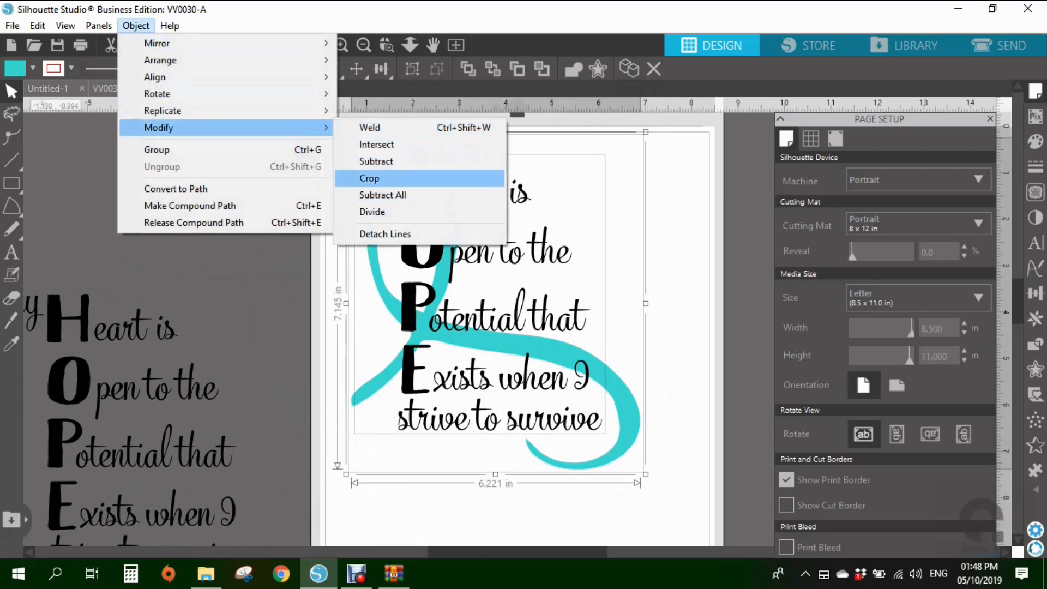
{"action": "left_click", "coordinate": [376, 161]}
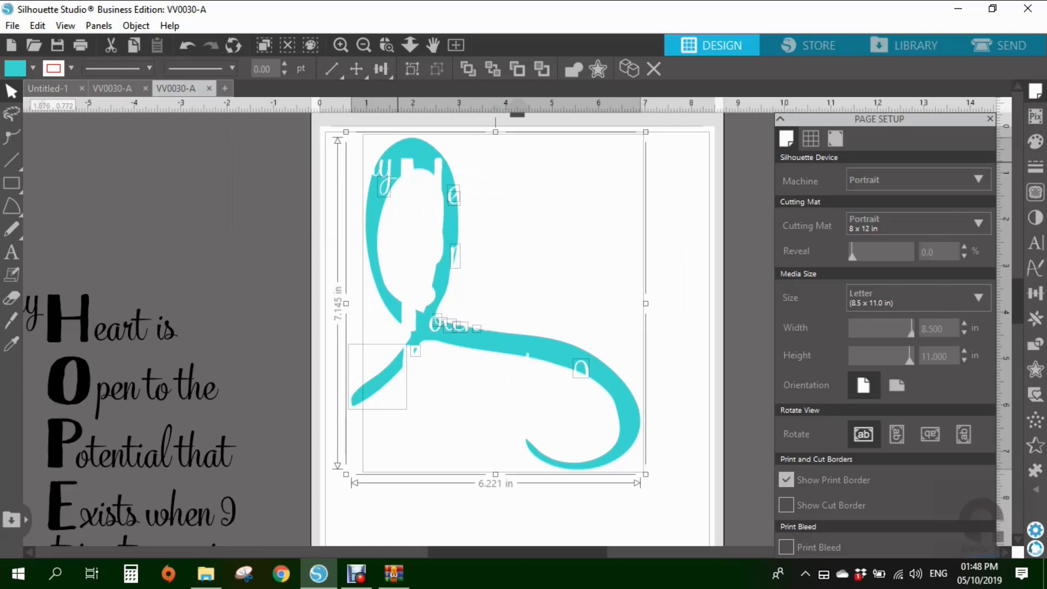
{"action": "left_click", "coordinate": [566, 206]}
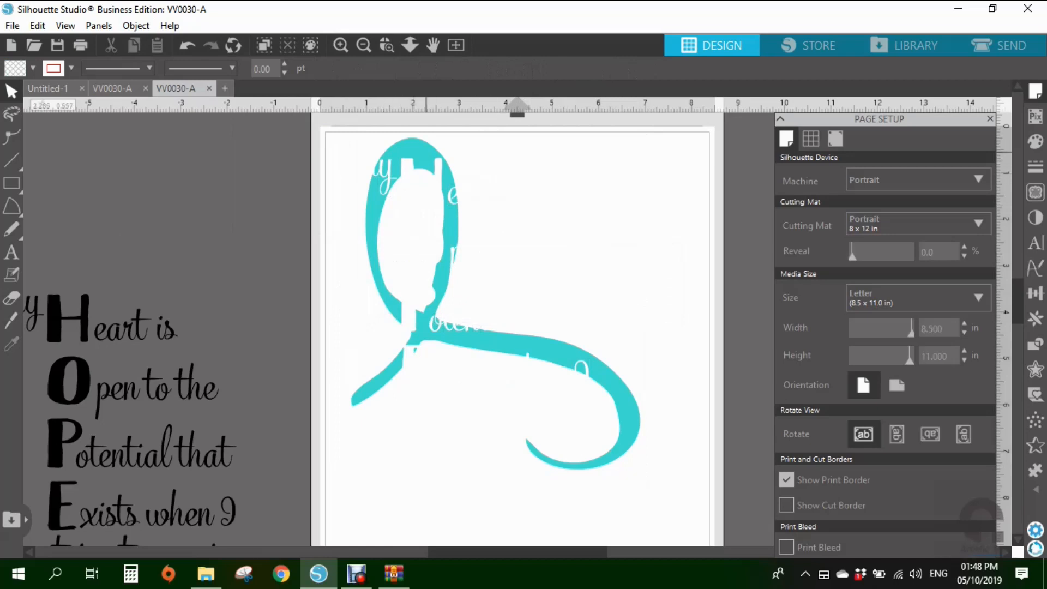
Examine the pieces of the cut-out ribbon, checking the main shape and the small letter centres individually.
{"action": "left_click", "coordinate": [425, 152]}
{"action": "left_click", "coordinate": [477, 222]}
{"action": "left_click", "coordinate": [451, 221]}
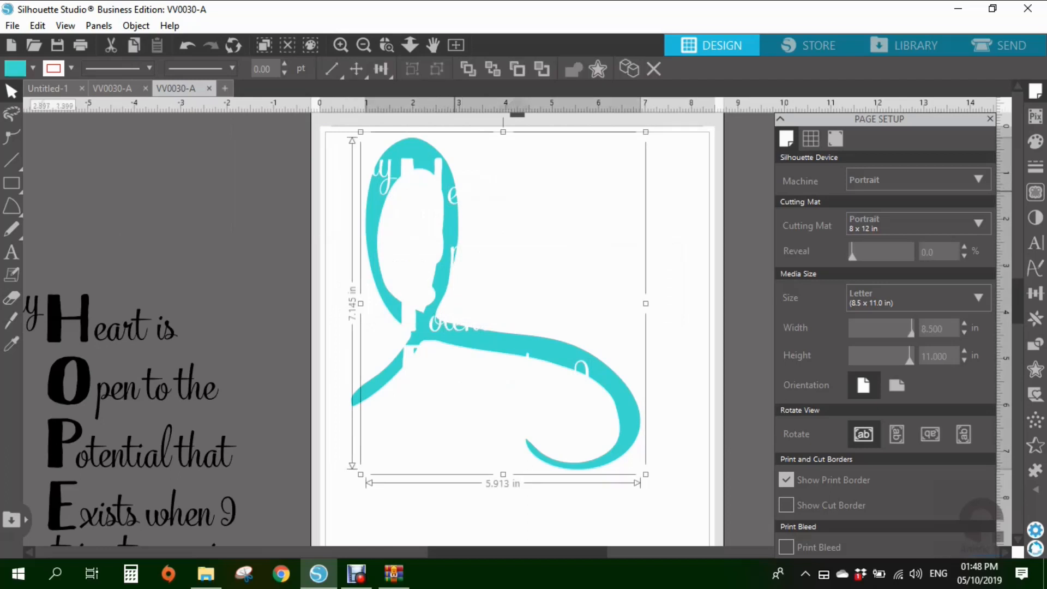
{"action": "left_click", "coordinate": [453, 196]}
{"action": "left_click", "coordinate": [380, 177]}
{"action": "left_click", "coordinate": [450, 198]}
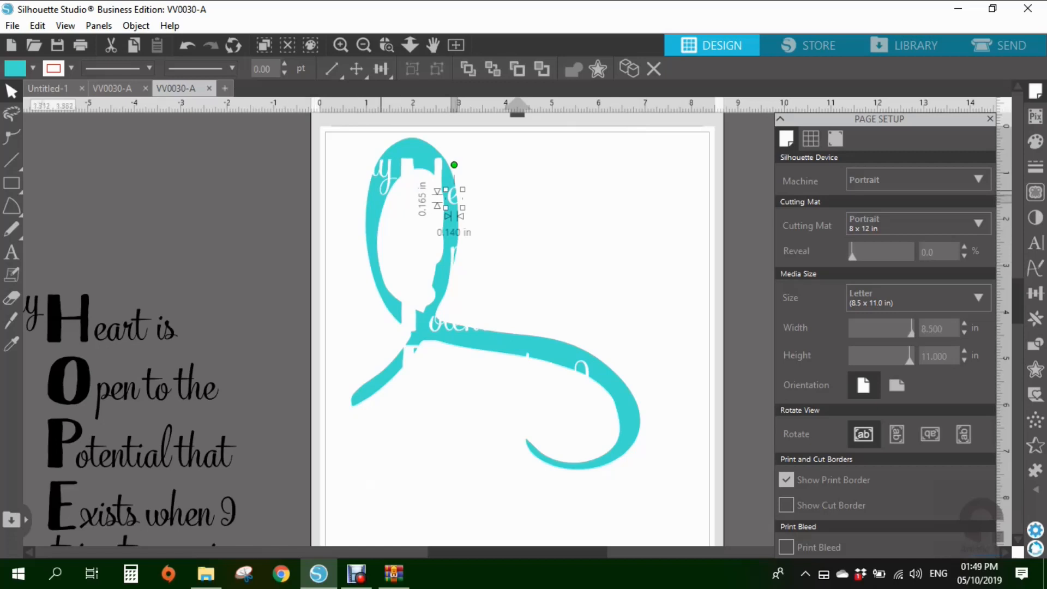
{"action": "left_click", "coordinate": [382, 172]}
{"action": "left_click", "coordinate": [459, 198]}
{"action": "left_click", "coordinate": [440, 319]}
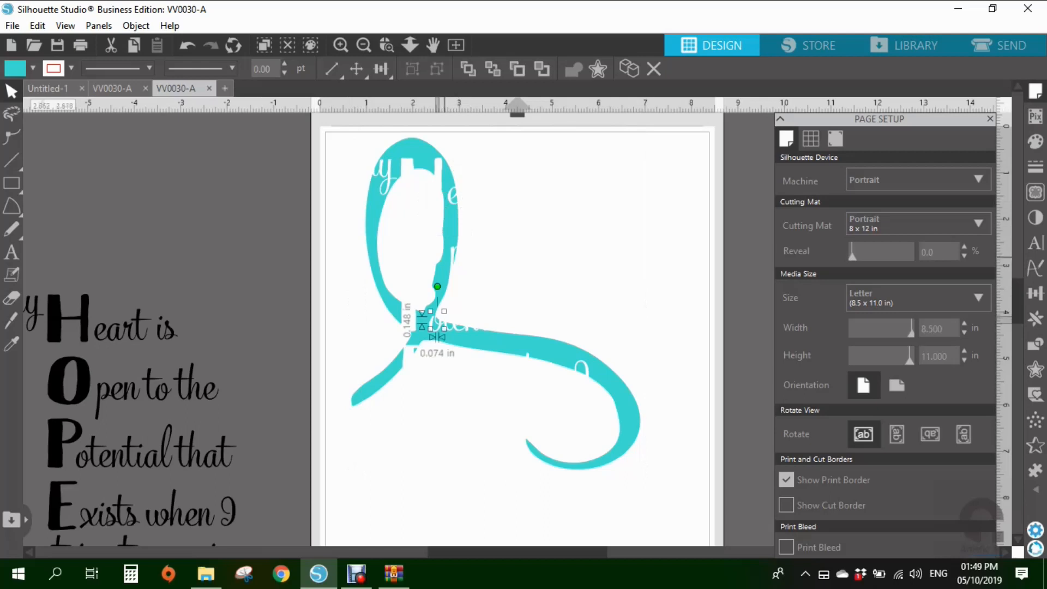
{"action": "left_click", "coordinate": [452, 252]}
{"action": "left_click", "coordinate": [516, 257]}
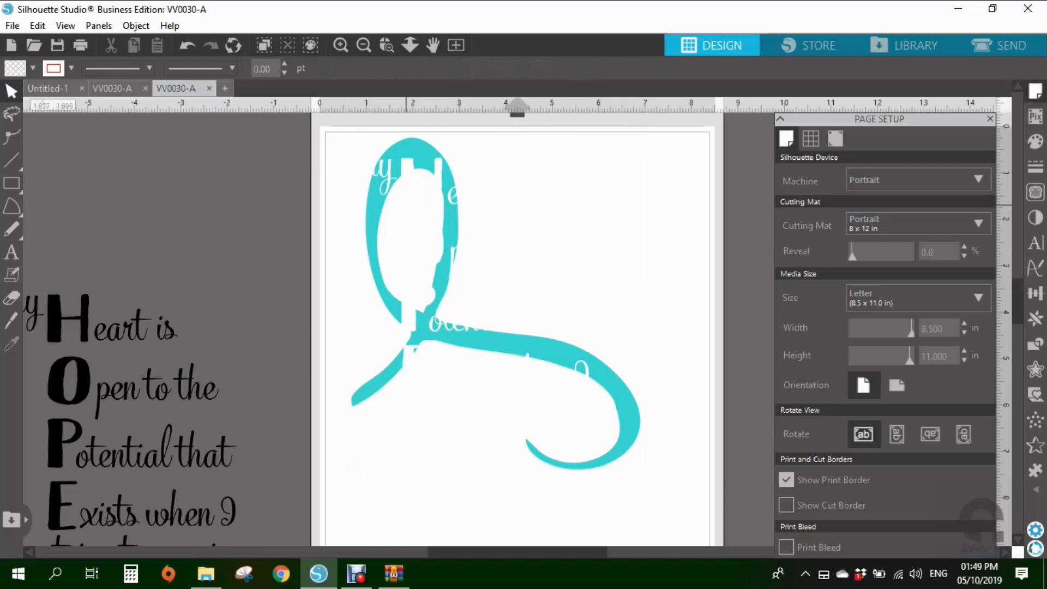
Try to weld all the separate ribbon pieces on the page together.
{"action": "key", "text": "ctrl+a"}
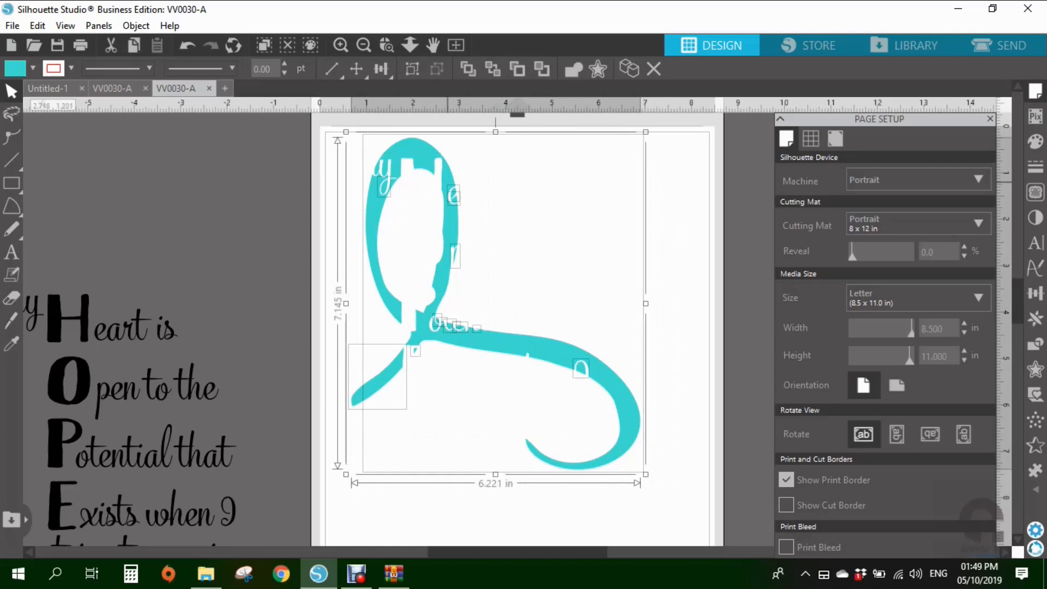
{"action": "left_click", "coordinate": [136, 25]}
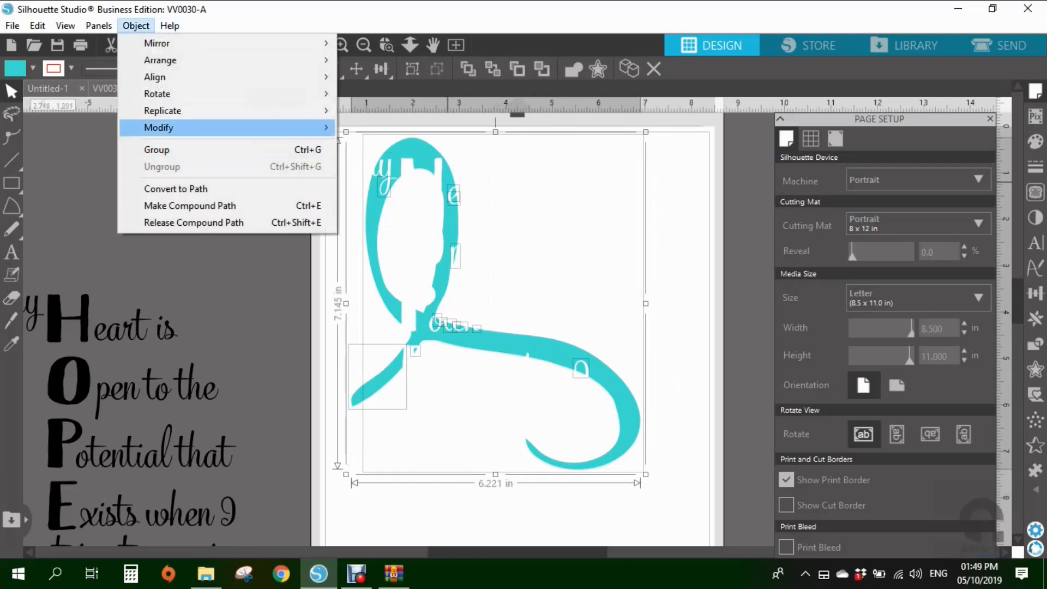
{"action": "left_click", "coordinate": [371, 127]}
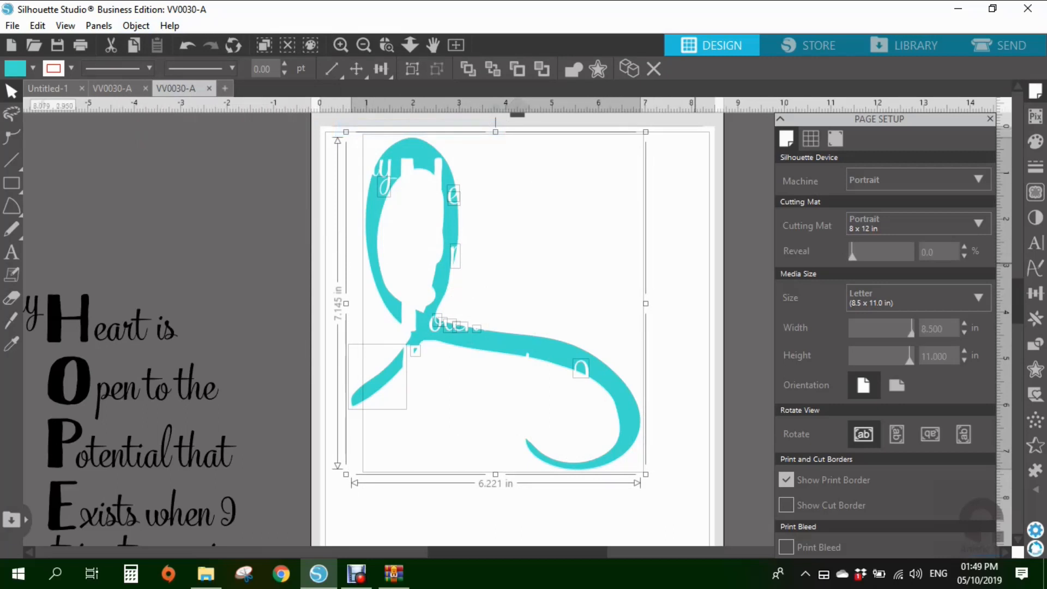
{"action": "left_click", "coordinate": [695, 264]}
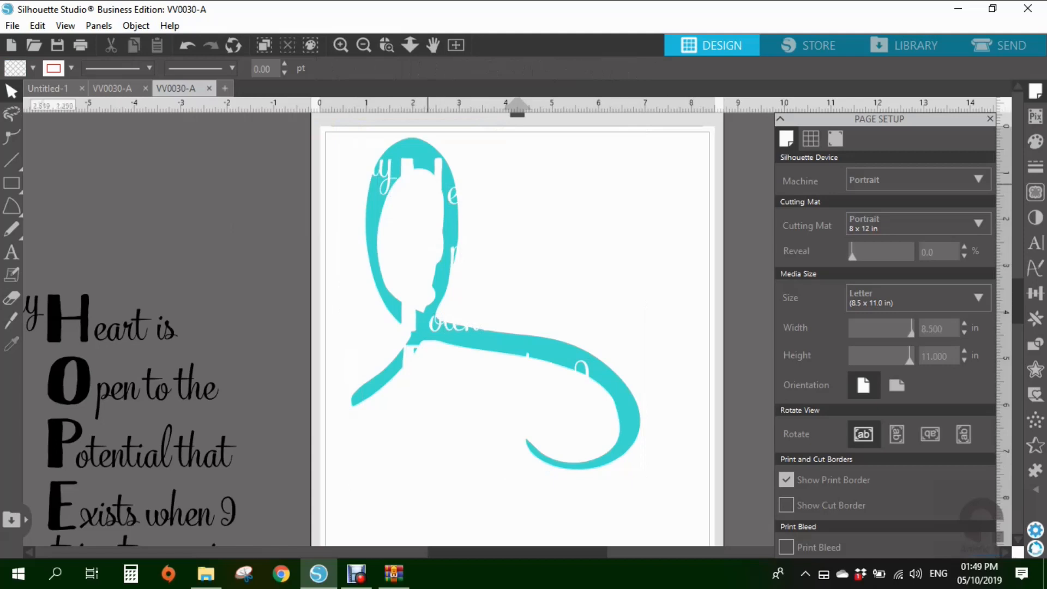
Test whether the ribbon pieces are joined by moving the main piece slightly, and undo the move.
{"action": "left_click", "coordinate": [136, 25]}
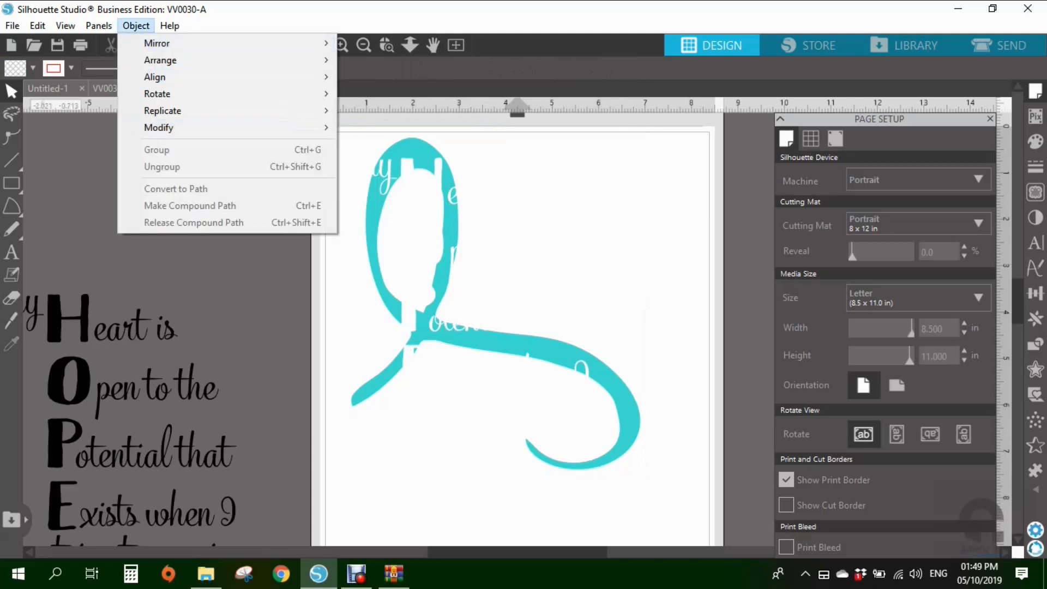
{"action": "left_click", "coordinate": [410, 204]}
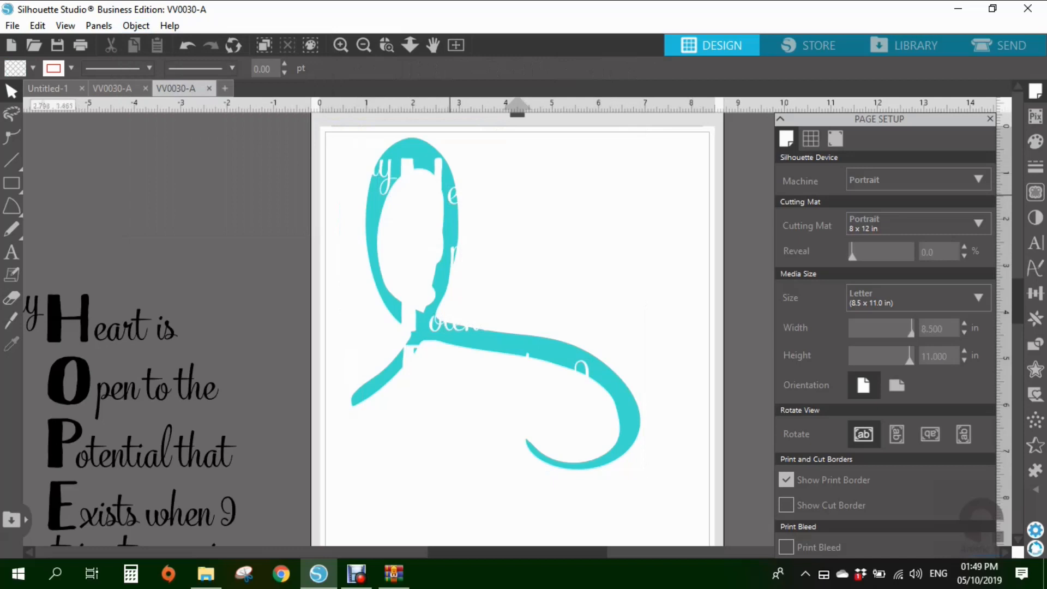
{"action": "left_click", "coordinate": [450, 195]}
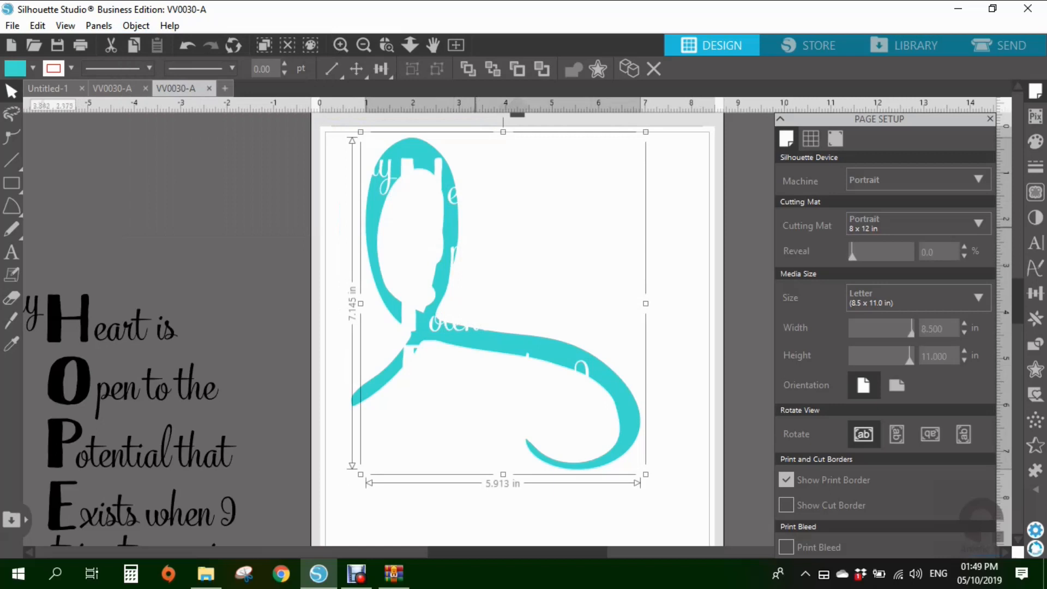
{"action": "left_click", "coordinate": [544, 234]}
{"action": "mouse_move", "coordinate": [454, 229]}
{"action": "left_mouse_down"}
{"action": "mouse_move", "coordinate": [499, 240]}
{"action": "mouse_move", "coordinate": [466, 240]}
{"action": "left_mouse_up"}
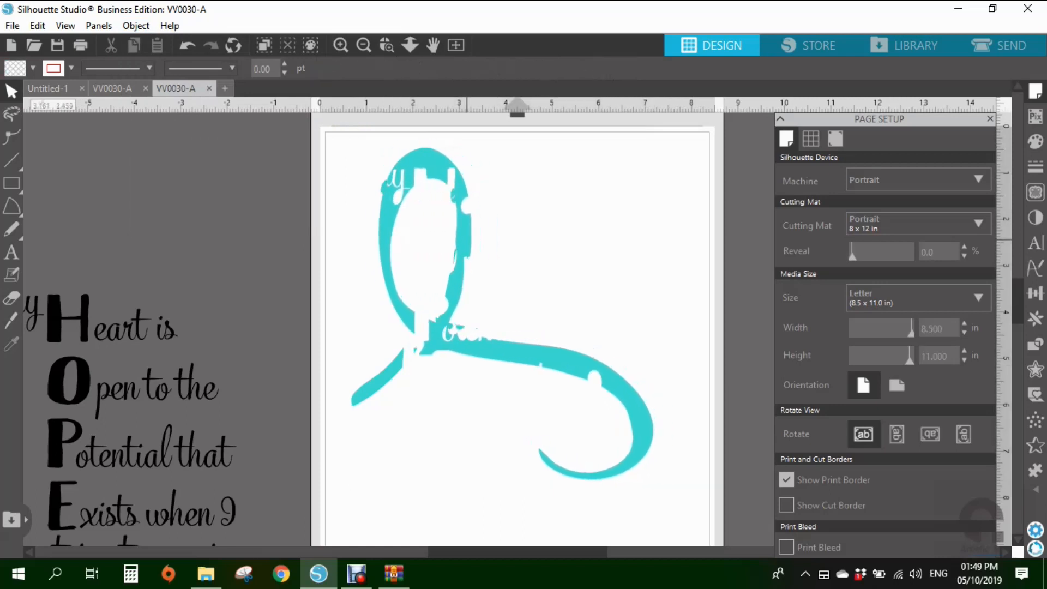
{"action": "key", "text": "ctrl+z"}
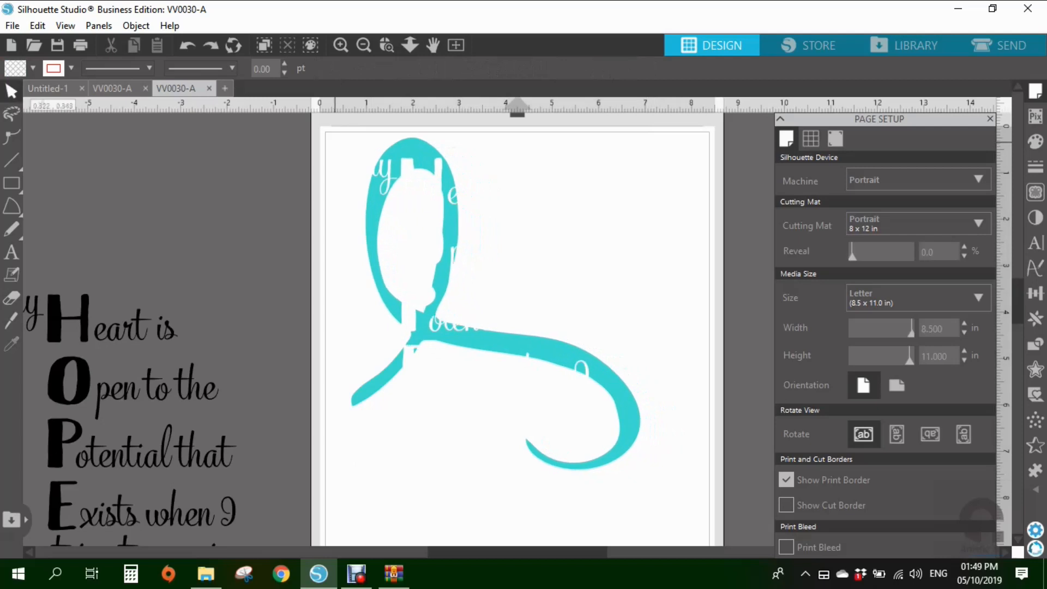
Try to join all the ribbon pieces on the page by converting them to a path.
{"action": "key", "text": "ctrl+a"}
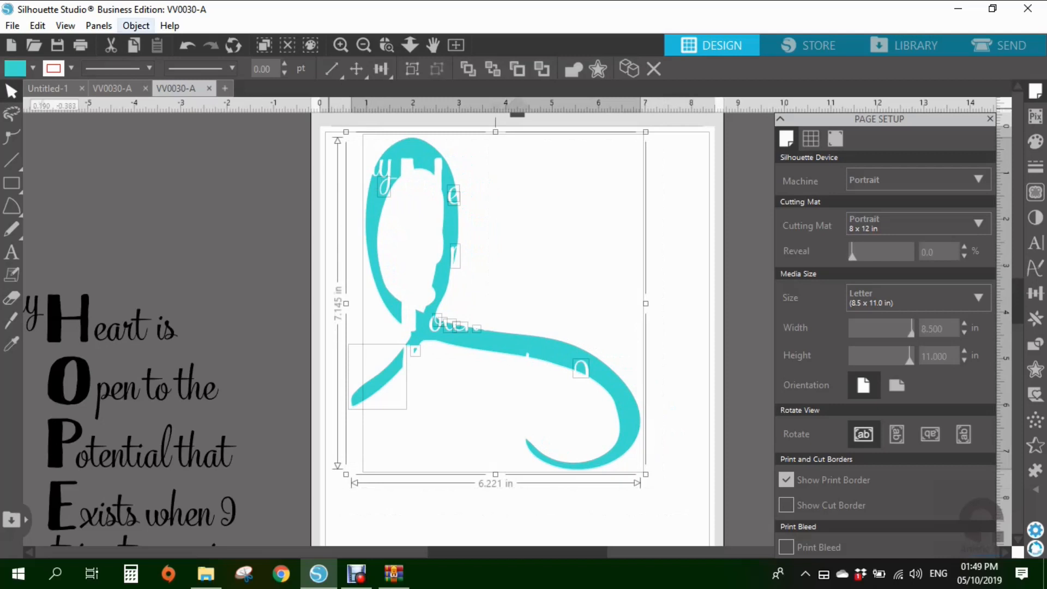
{"action": "left_click", "coordinate": [135, 26]}
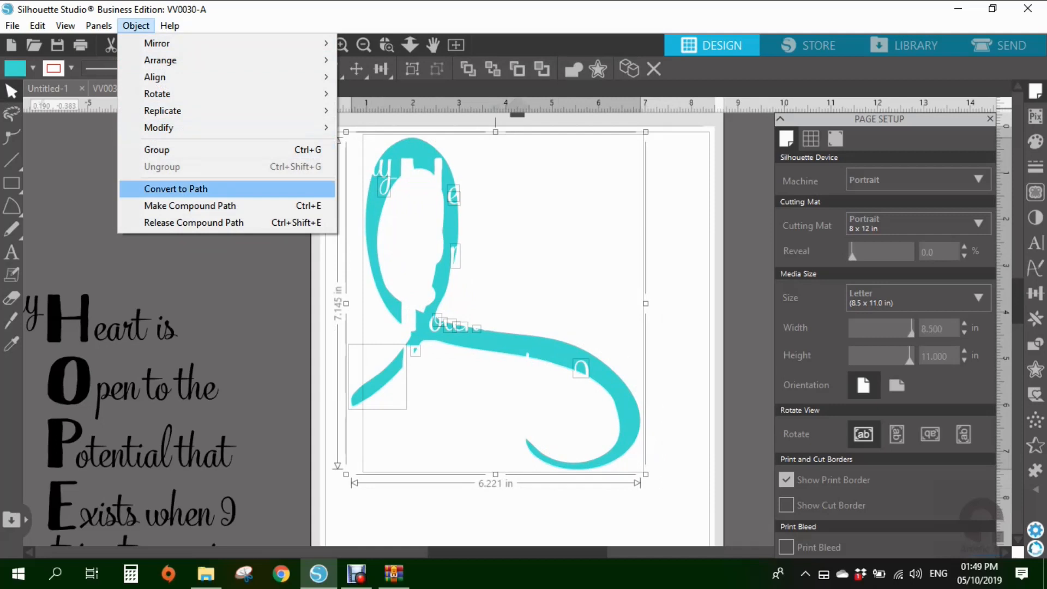
{"action": "left_click", "coordinate": [176, 188]}
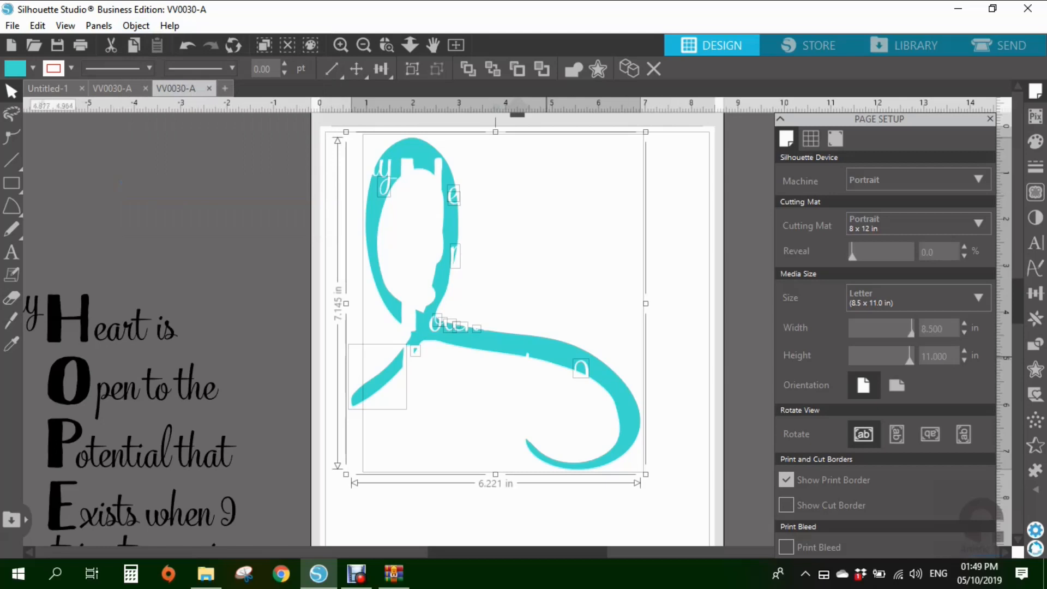
{"action": "left_click", "coordinate": [688, 392]}
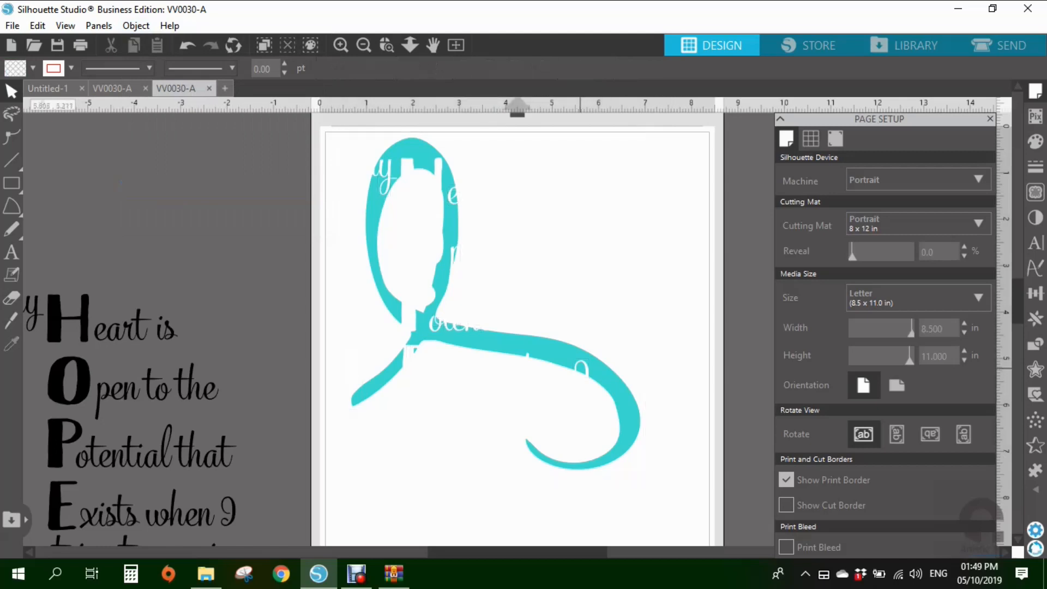
{"action": "left_click", "coordinate": [580, 366]}
Make all the ribbon pieces one compound path and shift the ribbon slightly down and to the right on the page.
{"action": "left_click_drag", "start_coordinate": [274, 137], "coordinate": [689, 464]}
{"action": "left_click", "coordinate": [136, 26]}
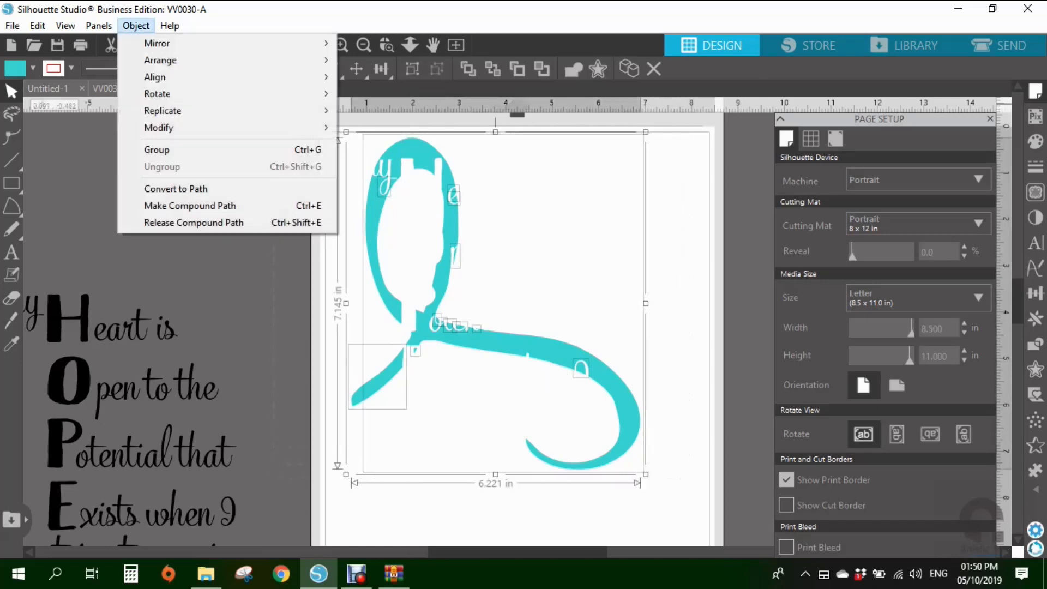
{"action": "left_click", "coordinate": [191, 205]}
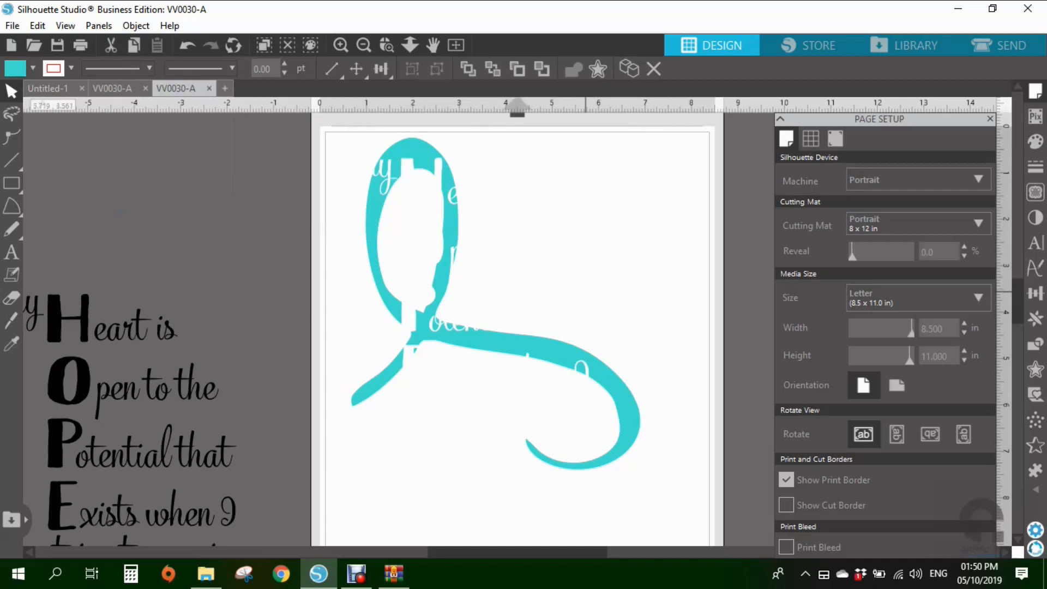
{"action": "mouse_move", "coordinate": [447, 325]}
{"action": "left_mouse_down"}
{"action": "mouse_move", "coordinate": [492, 334]}
{"action": "mouse_move", "coordinate": [454, 338]}
{"action": "left_mouse_up"}
{"action": "left_click", "coordinate": [361, 313]}
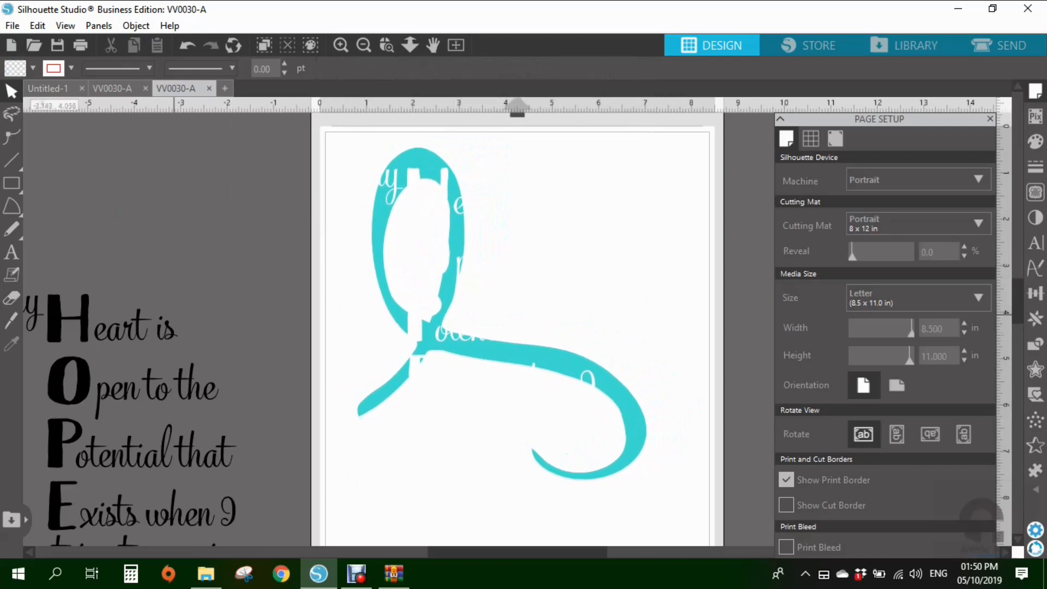
Move the black lettering copy from beside the page onto the ribbon and fit it precisely into the cut-outs.
{"action": "left_click_drag", "start_coordinate": [96, 327], "coordinate": [455, 203]}
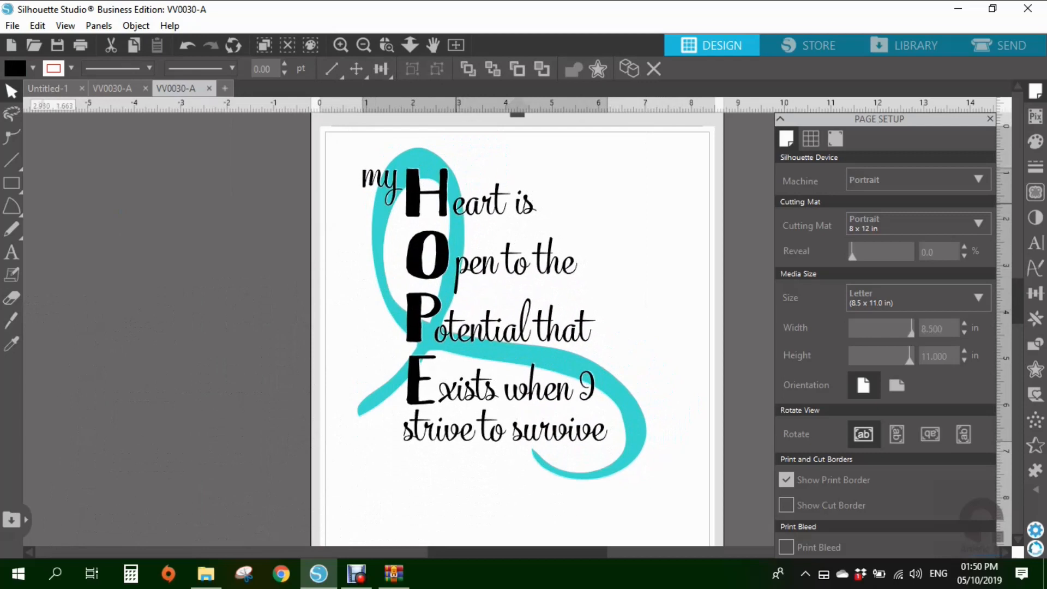
{"action": "left_click_drag", "start_coordinate": [455, 203], "coordinate": [457, 203]}
{"action": "key", "text": "Escape"}
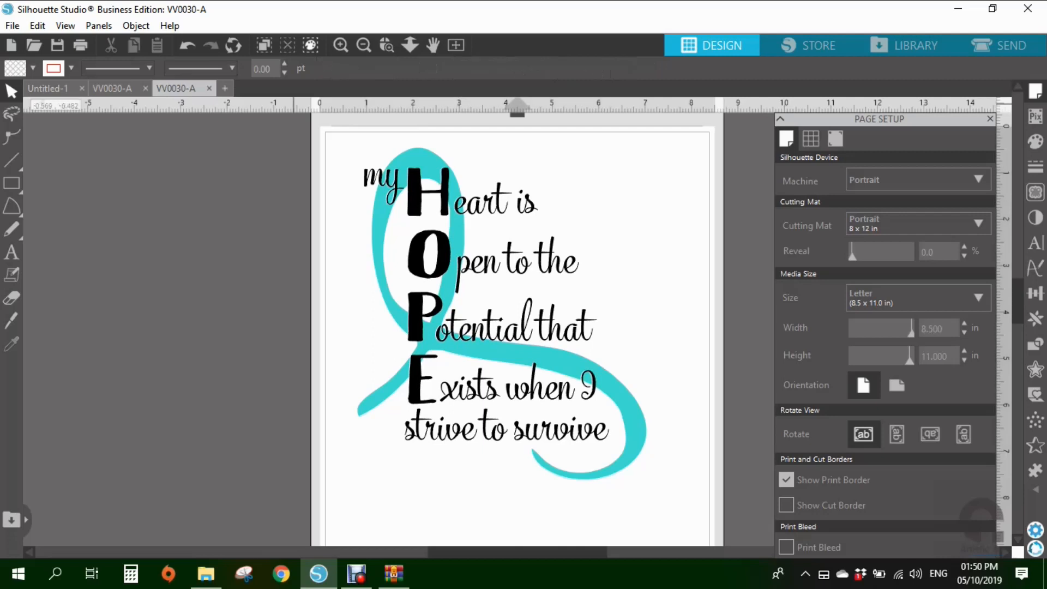
{"action": "left_click", "coordinate": [341, 44]}
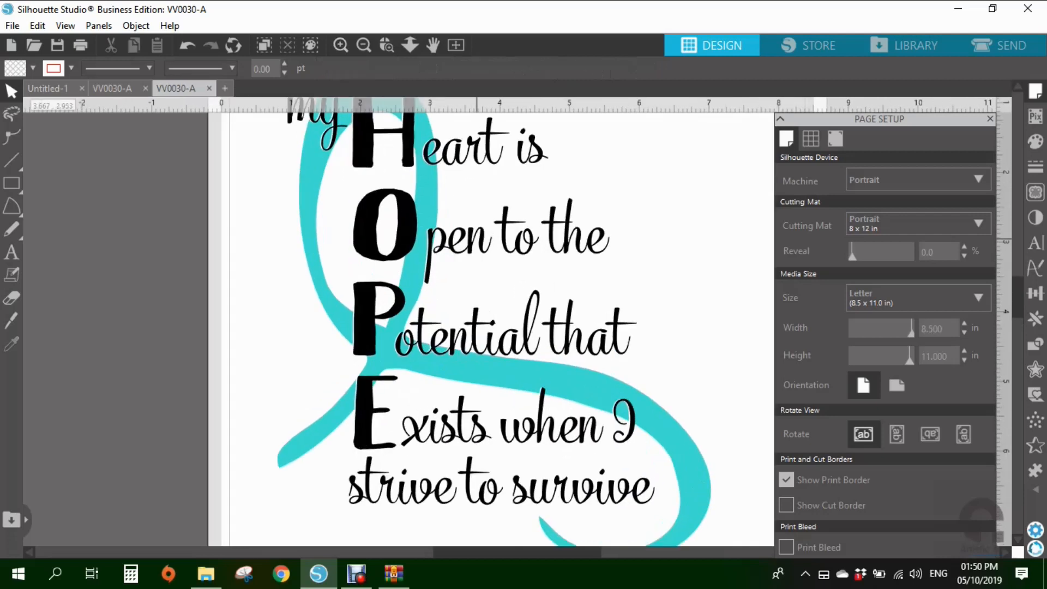
{"action": "scroll", "coordinate": [494, 322], "scroll_direction": "up", "scroll_amount": 3}
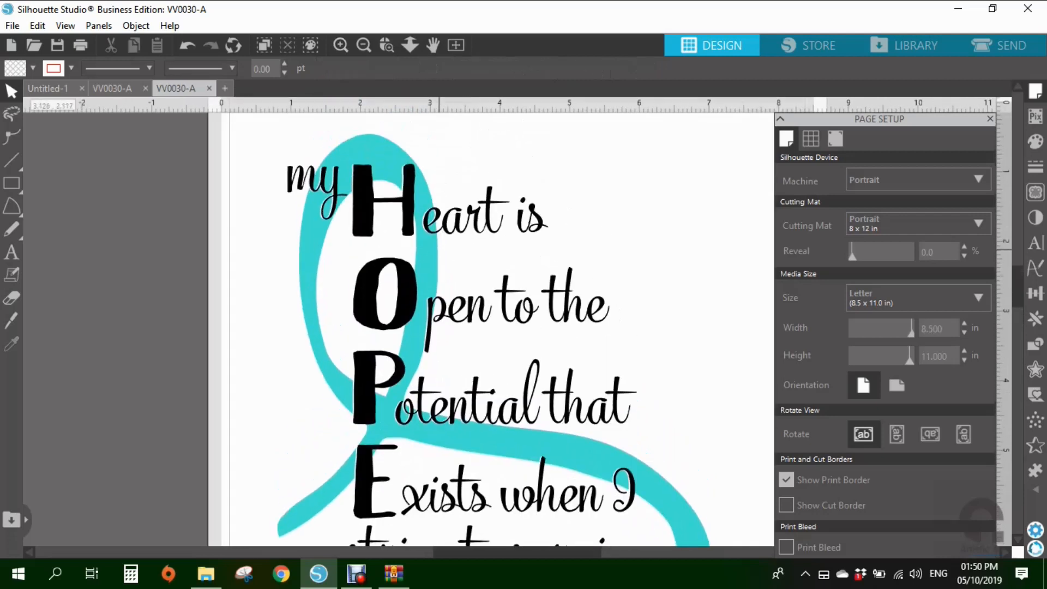
{"action": "left_click", "coordinate": [356, 203]}
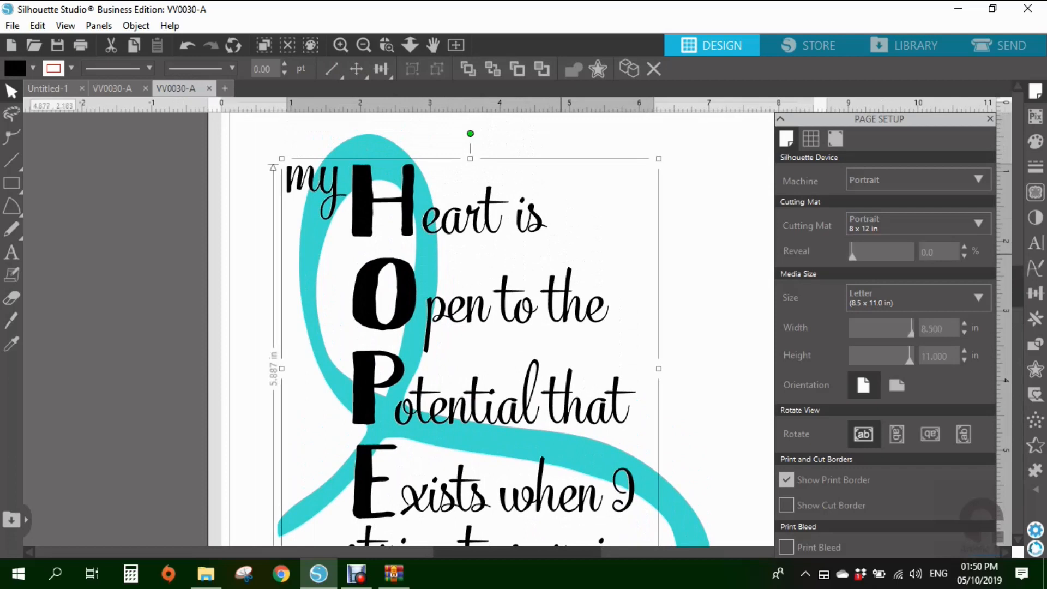
{"action": "scroll", "coordinate": [561, 275], "scroll_direction": "up", "scroll_amount": 1}
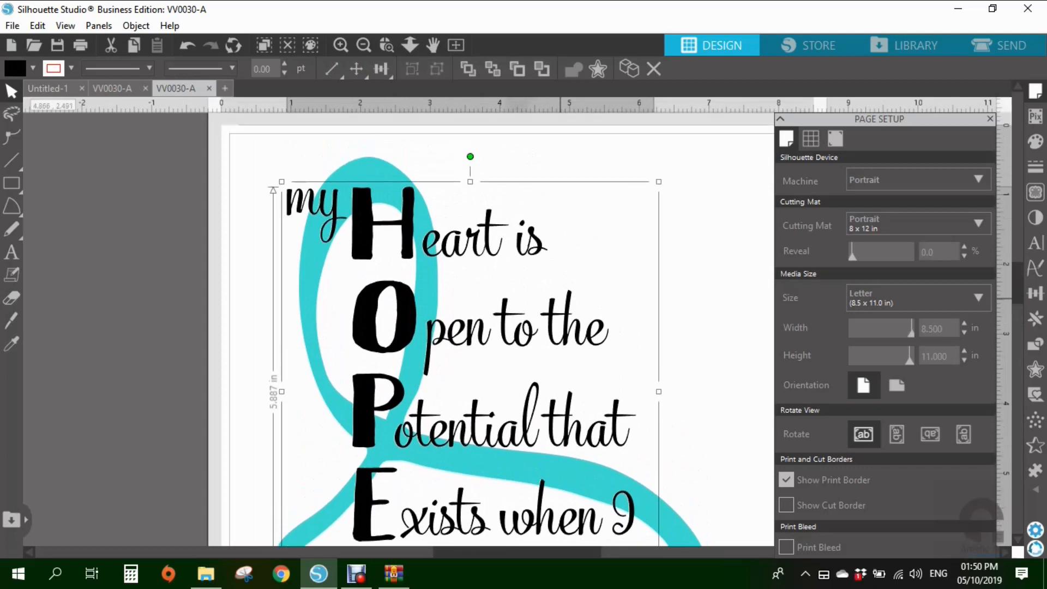
Examine up close how the black lettering fits the ribbon's cut-outs, from the H down to the E.
{"action": "left_click", "coordinate": [340, 46]}
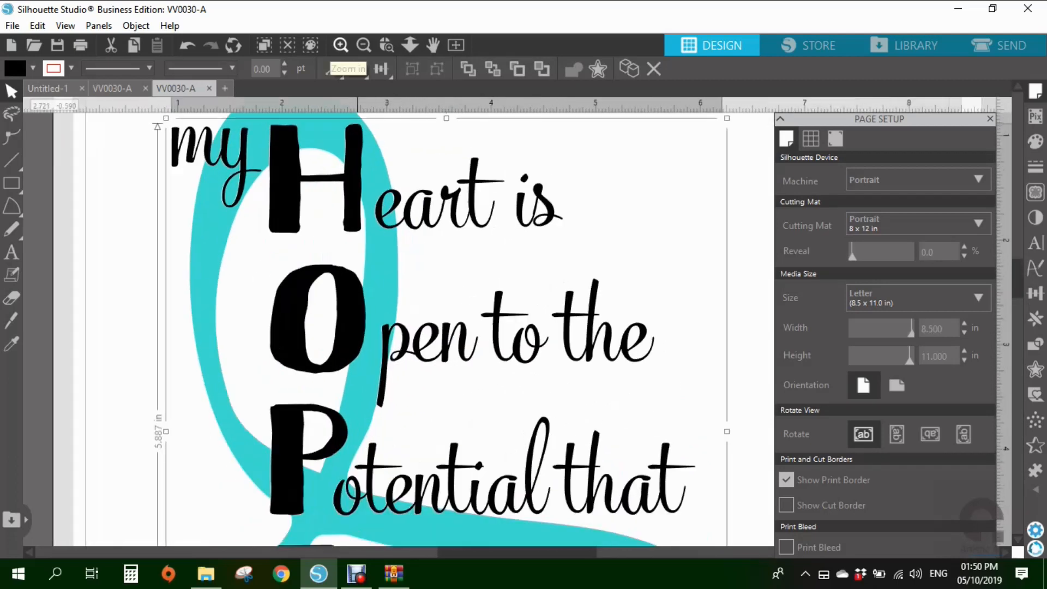
{"action": "left_click", "coordinate": [341, 45]}
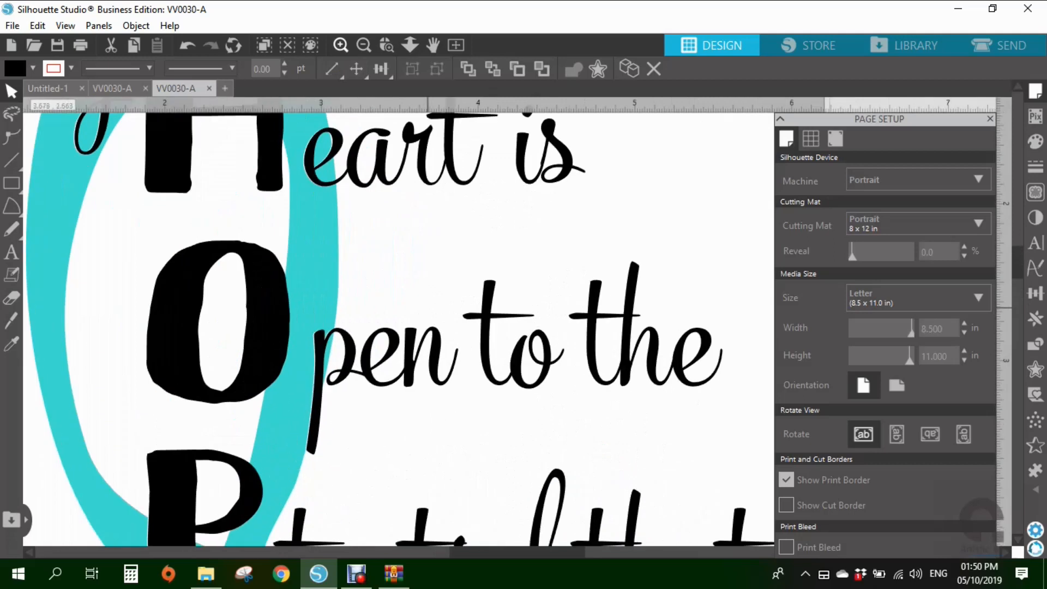
{"action": "scroll", "coordinate": [337, 318], "scroll_direction": "up", "scroll_amount": 2}
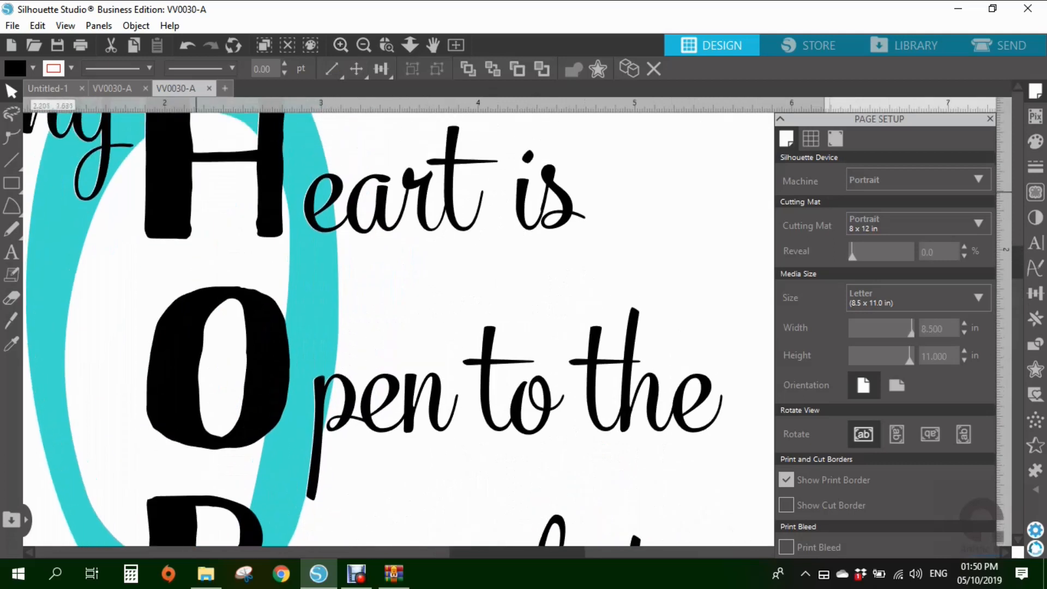
{"action": "scroll", "coordinate": [398, 328], "scroll_direction": "up", "scroll_amount": 2}
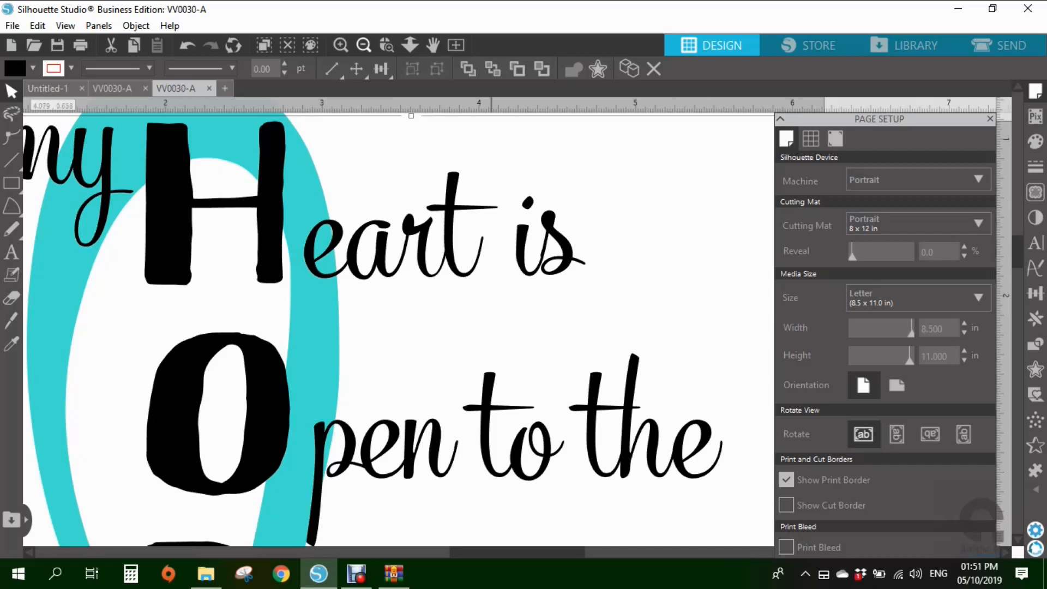
{"action": "left_click", "coordinate": [364, 45]}
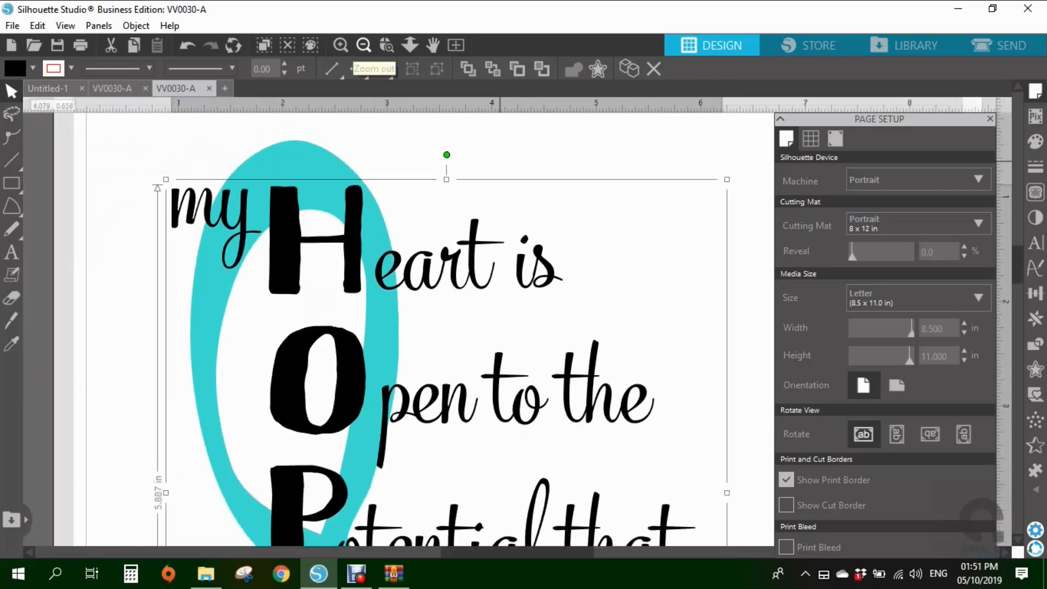
{"action": "scroll", "coordinate": [412, 174], "scroll_direction": "down", "scroll_amount": 3}
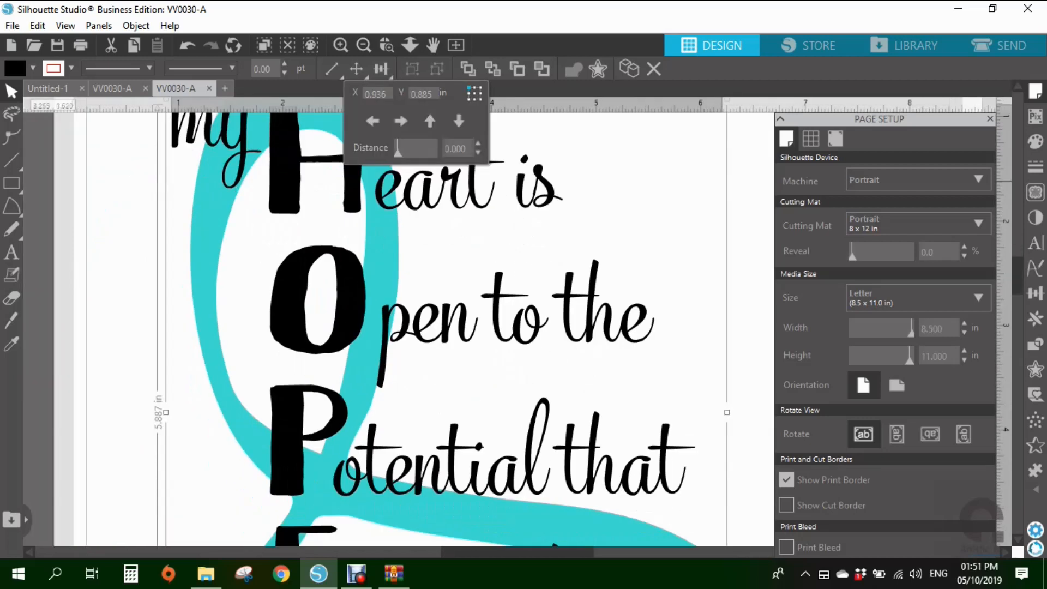
{"action": "scroll", "coordinate": [422, 169], "scroll_direction": "down", "scroll_amount": 2}
{"action": "left_click", "coordinate": [364, 45]}
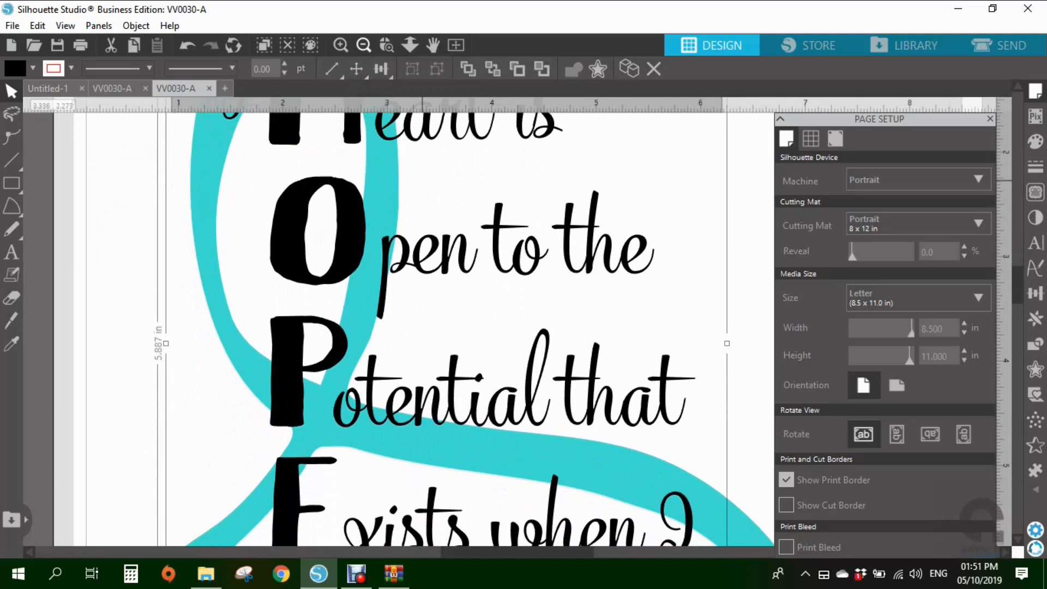
{"action": "left_click", "coordinate": [363, 45]}
{"action": "left_click", "coordinate": [364, 45]}
{"action": "left_click", "coordinate": [363, 44]}
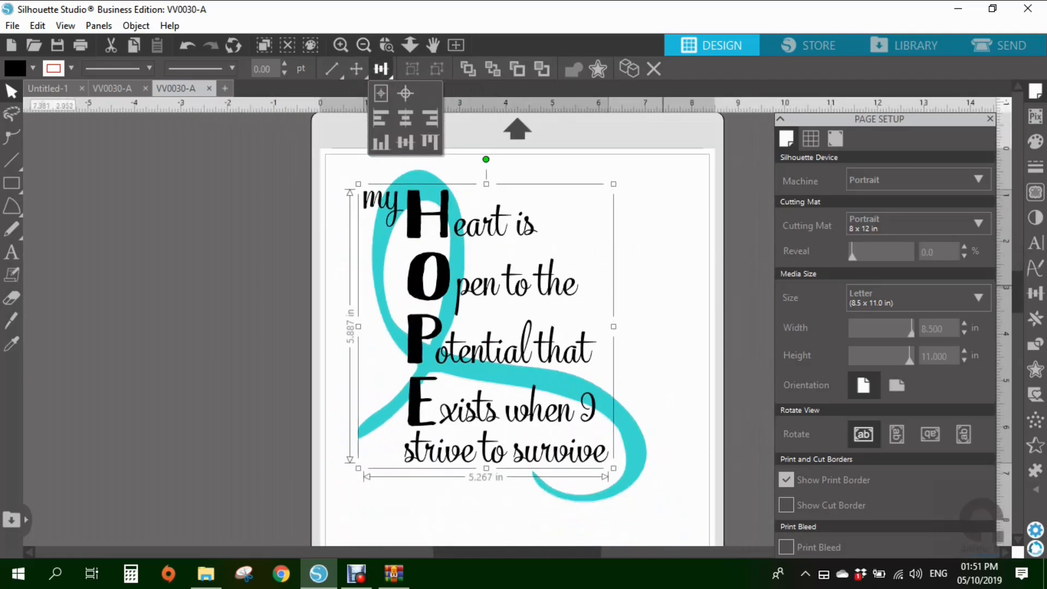
Group the lettering with the ribbon and move the group slightly up and right, towards the middle of the page's width.
{"action": "key", "text": "Escape"}
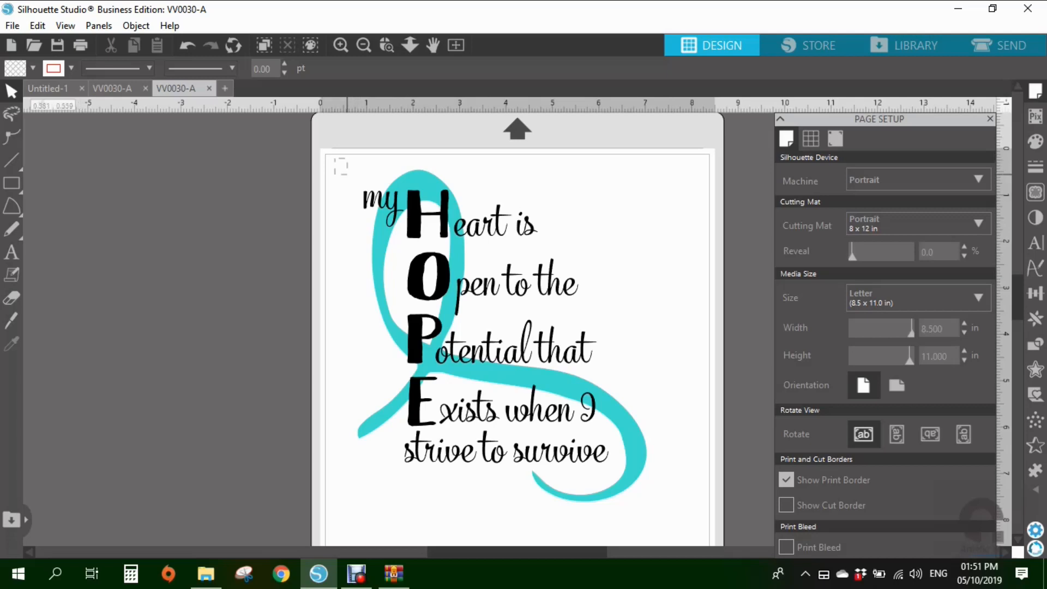
{"action": "left_click", "coordinate": [599, 404]}
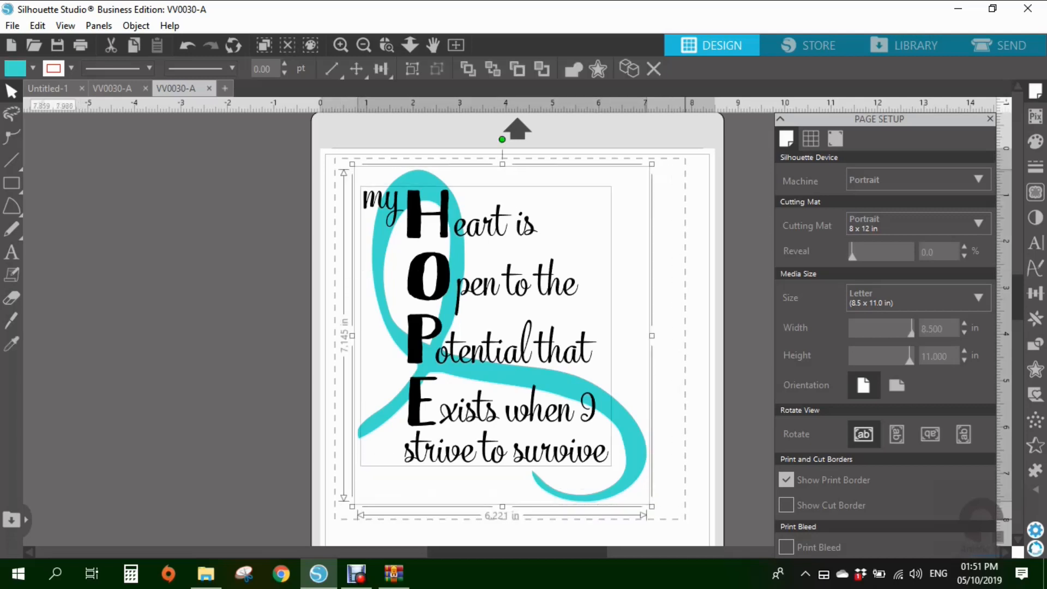
{"action": "left_click", "coordinate": [135, 25]}
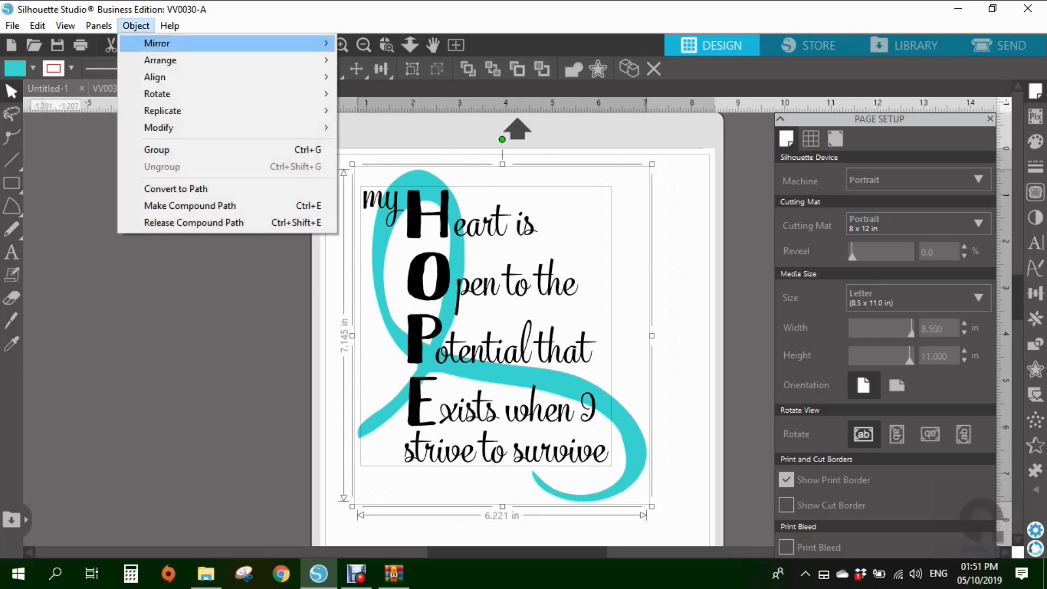
{"action": "left_click", "coordinate": [153, 149]}
{"action": "left_click_drag", "start_coordinate": [509, 277], "coordinate": [514, 262]}
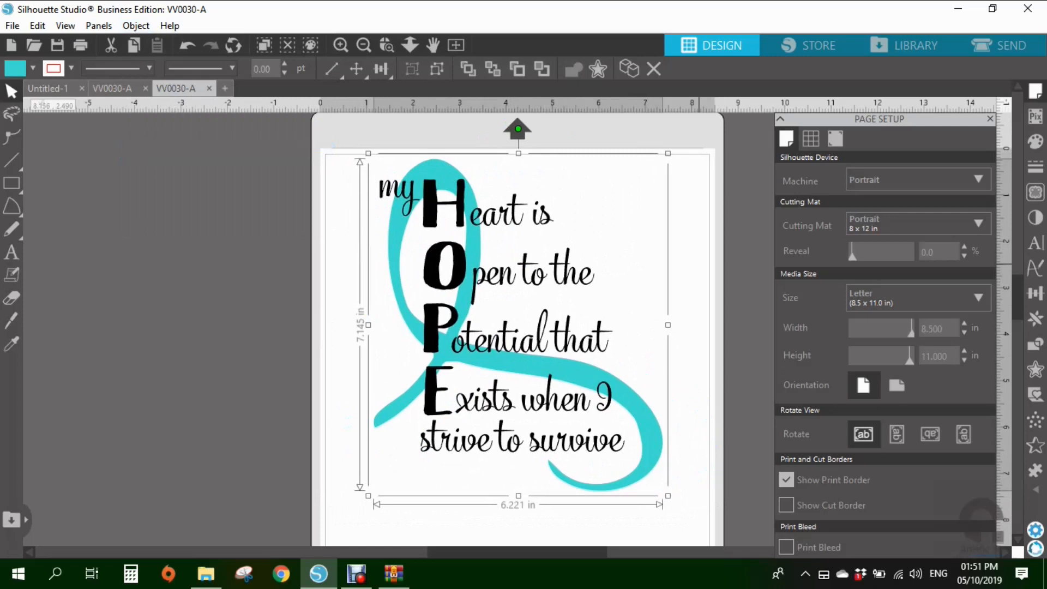
Inspect the cut lines around the lettering and ribbon in the cut preview, and return to the design view.
{"action": "left_click", "coordinate": [1004, 45]}
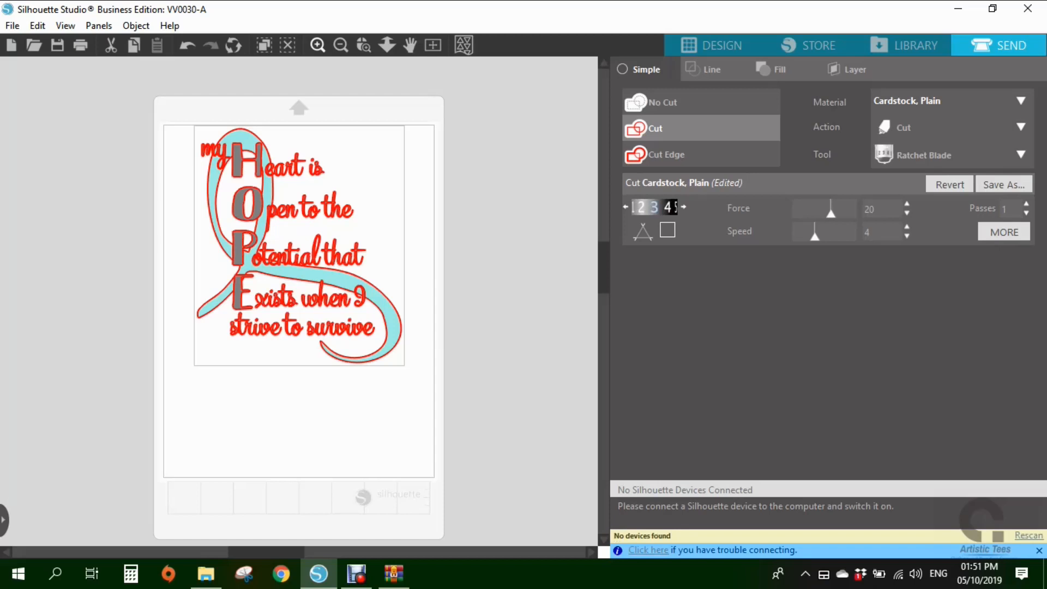
{"action": "left_click", "coordinate": [318, 44]}
{"action": "left_click", "coordinate": [318, 45]}
{"action": "left_click", "coordinate": [318, 45]}
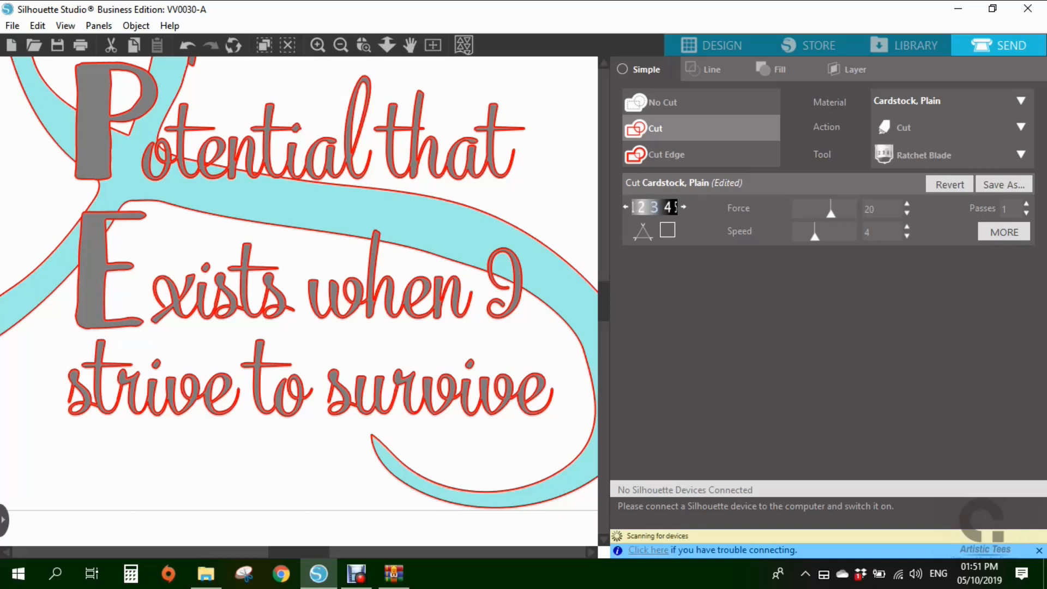
{"action": "left_click", "coordinate": [712, 45]}
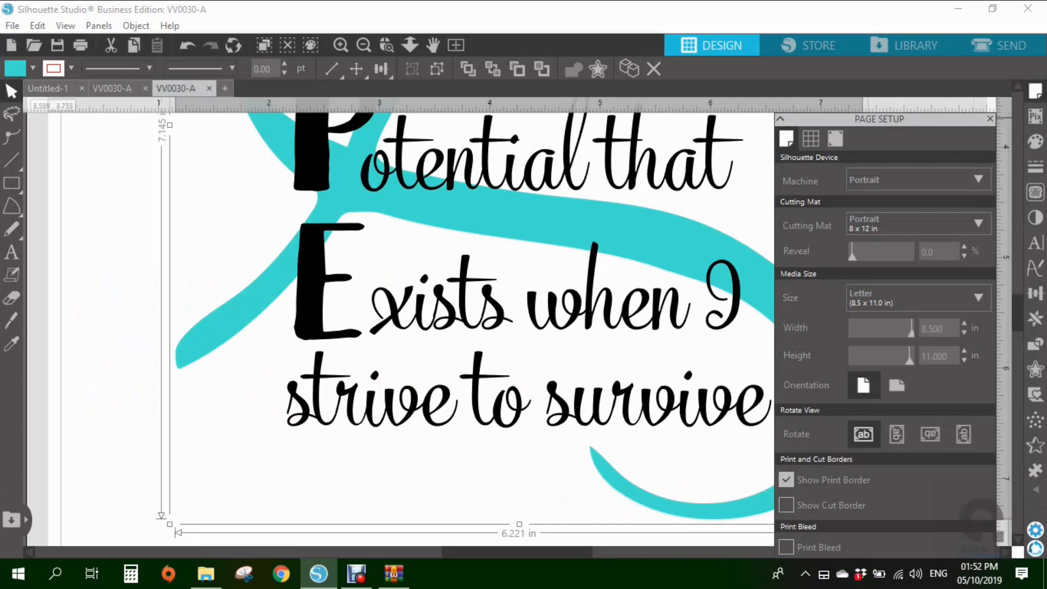
Close the page setup settings and move the grouped design to the upper-left corner of the page's print area.
{"action": "left_click", "coordinate": [990, 118]}
{"action": "left_click_drag", "start_coordinate": [535, 217], "coordinate": [494, 332]}
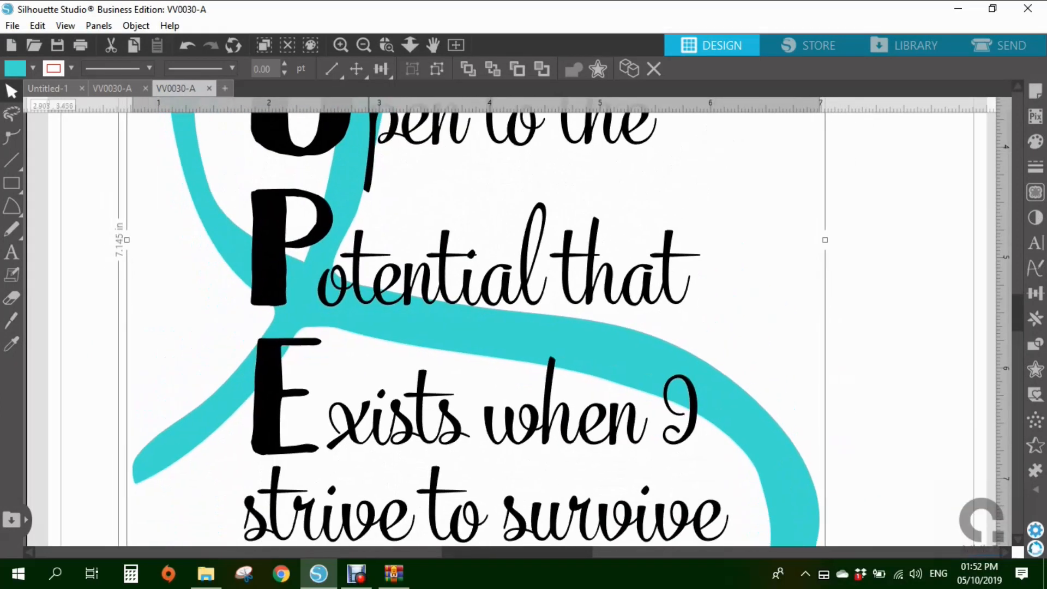
{"action": "left_click", "coordinate": [364, 45]}
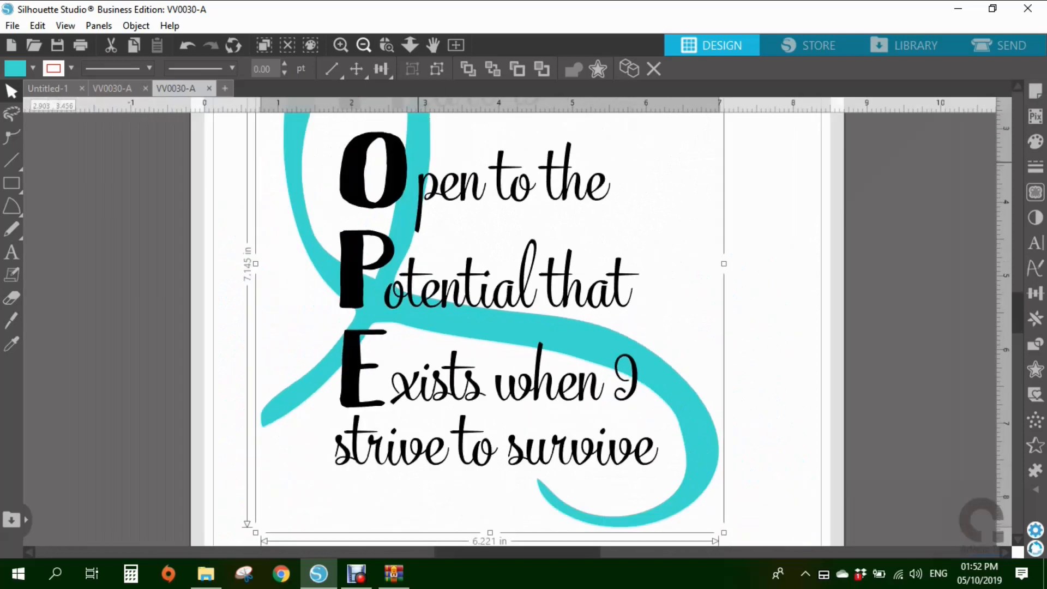
{"action": "left_click", "coordinate": [881, 233]}
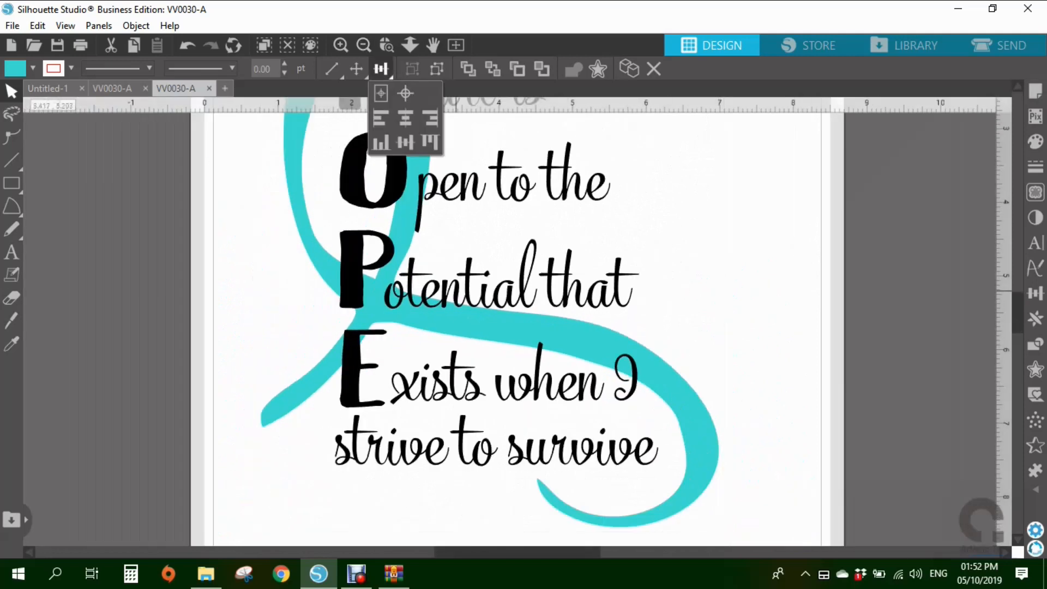
{"action": "scroll", "coordinate": [518, 328], "scroll_direction": "up", "scroll_amount": 5}
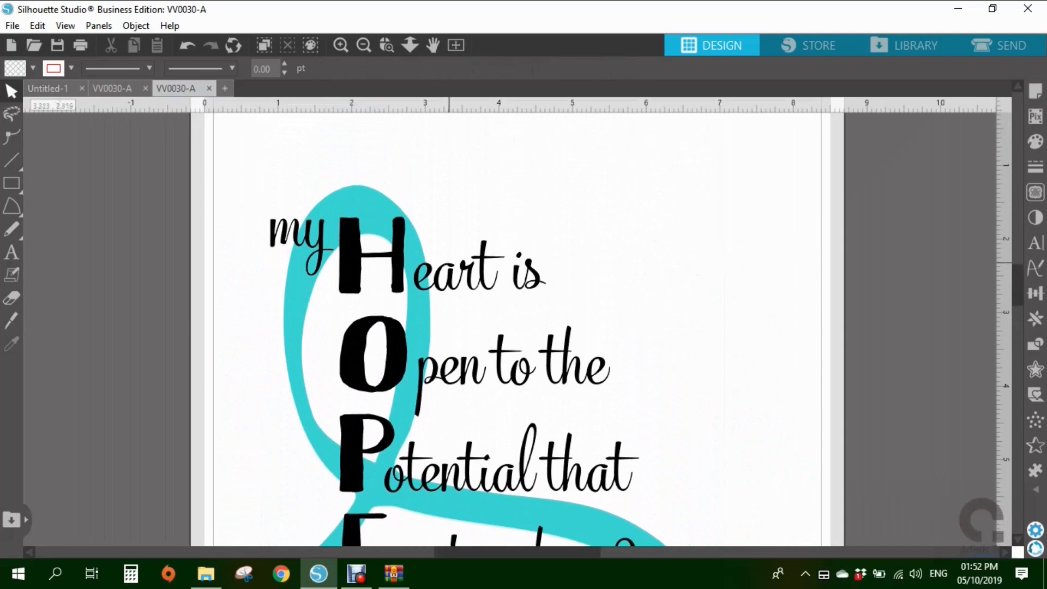
{"action": "scroll", "coordinate": [448, 263], "scroll_direction": "up", "scroll_amount": 2}
{"action": "left_click", "coordinate": [364, 44]}
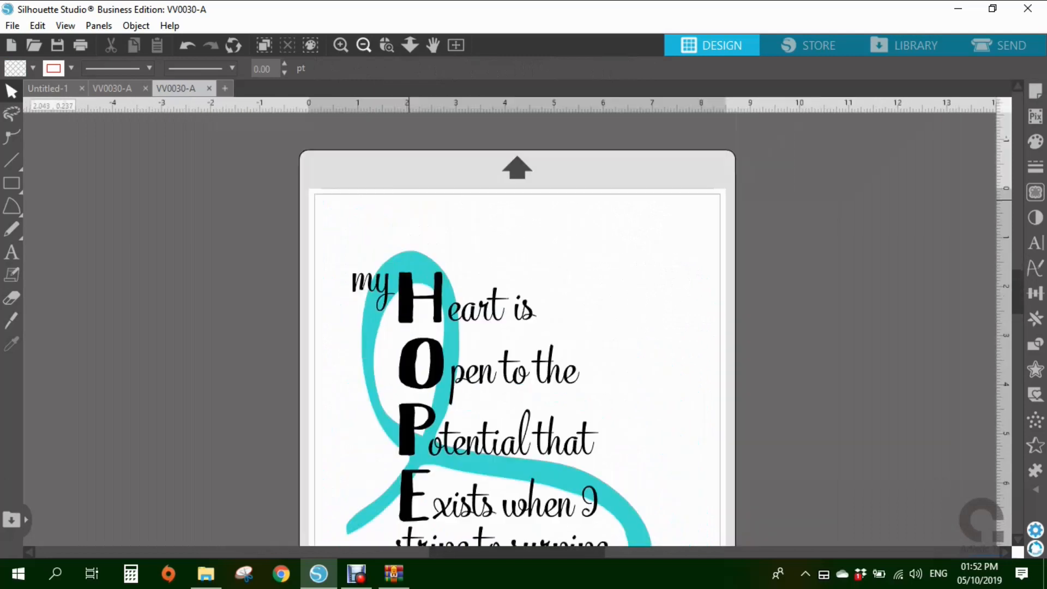
{"action": "left_click_drag", "start_coordinate": [489, 377], "coordinate": [468, 328]}
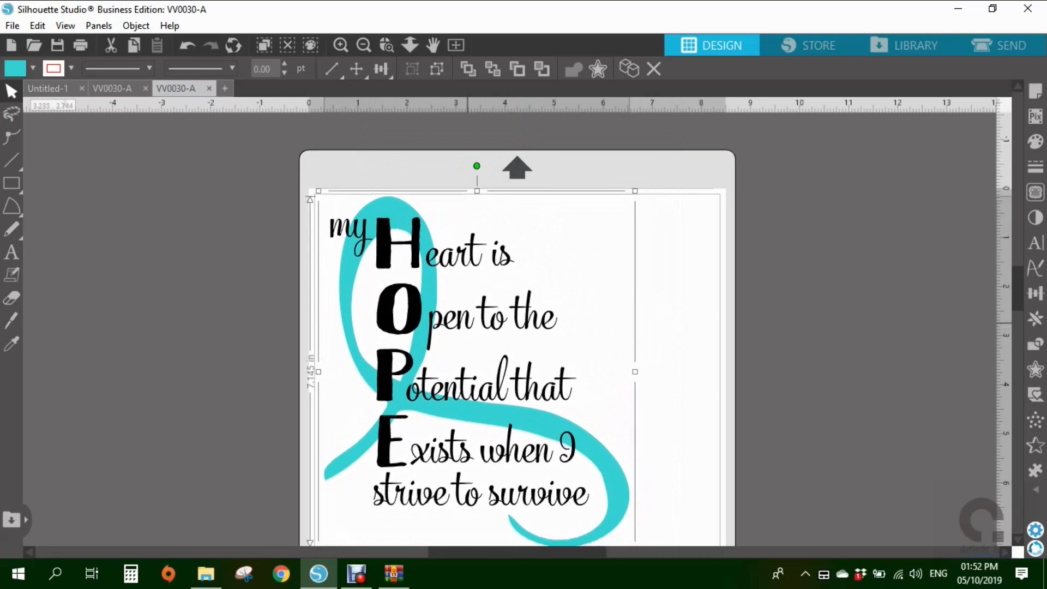
{"action": "scroll", "coordinate": [552, 319], "scroll_direction": "down", "scroll_amount": 3}
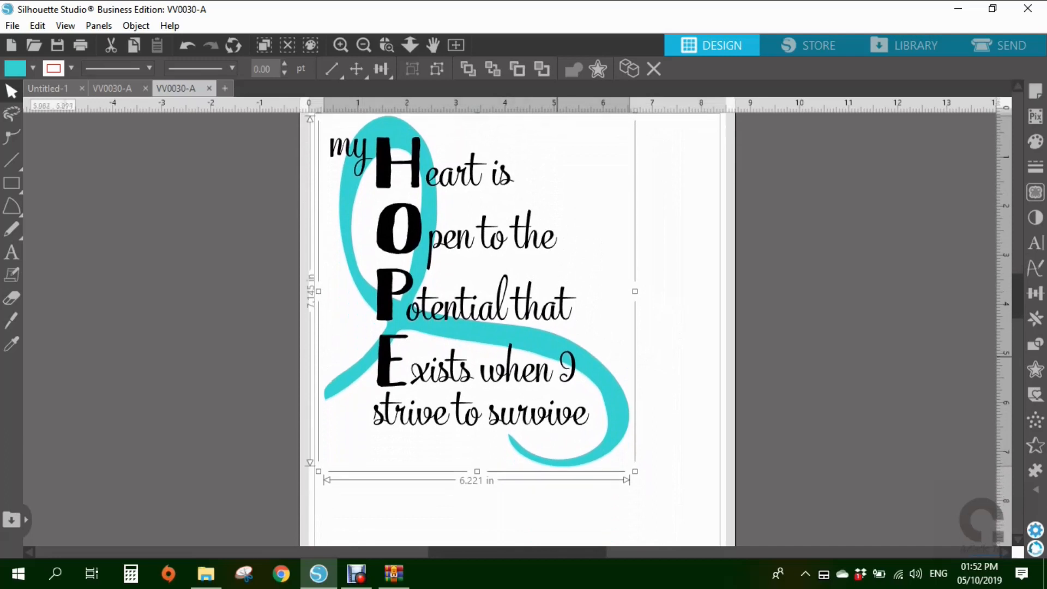
Enlarge the grouped design to about 7.74 in wide and shift it slightly down and right inside the page's print area.
{"action": "left_click", "coordinate": [638, 471]}
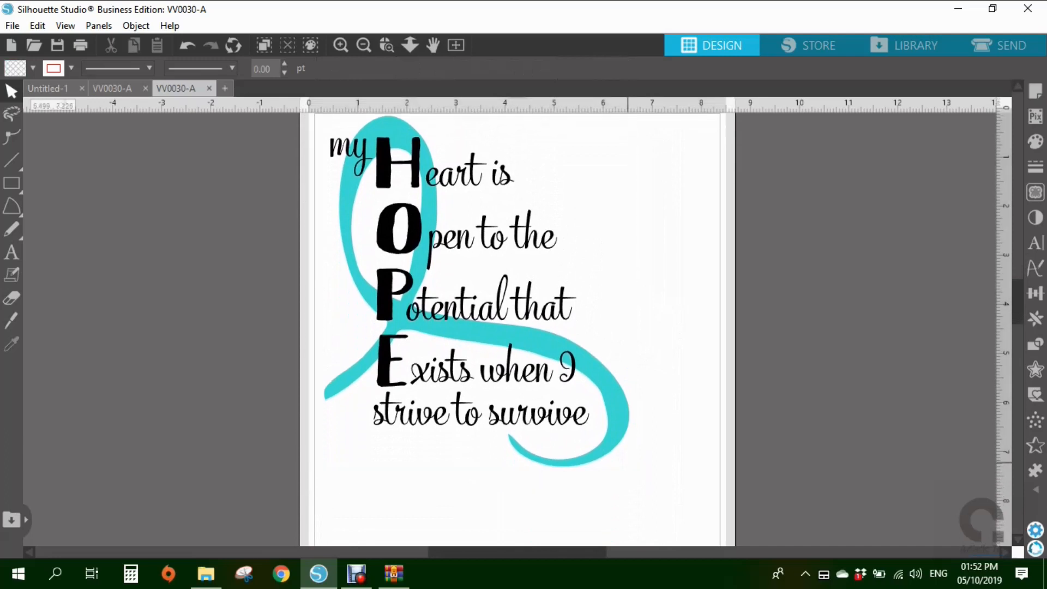
{"action": "left_click", "coordinate": [600, 431]}
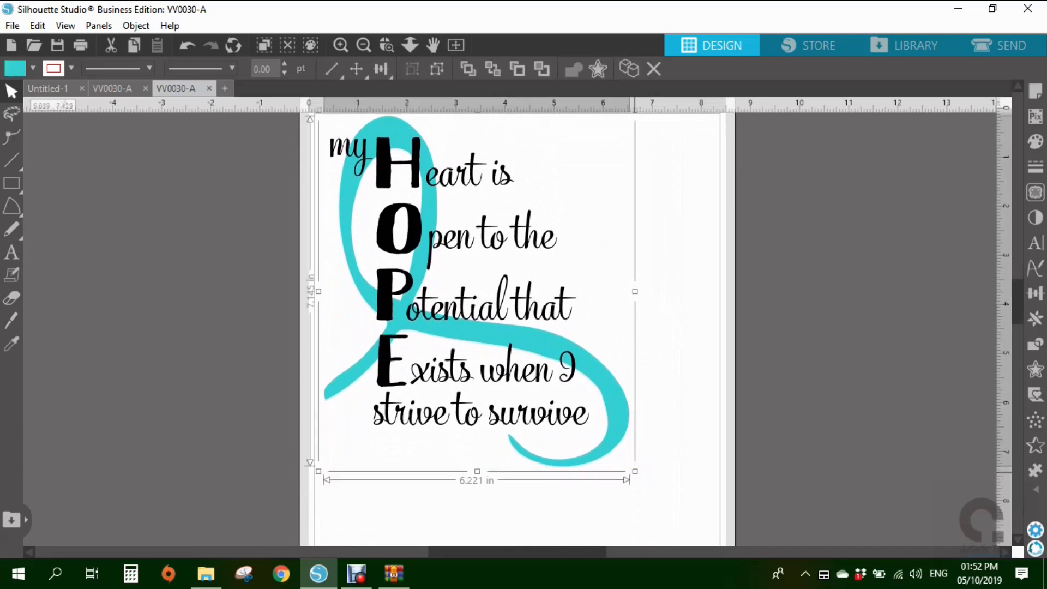
{"action": "left_click_drag", "start_coordinate": [635, 471], "coordinate": [707, 473]}
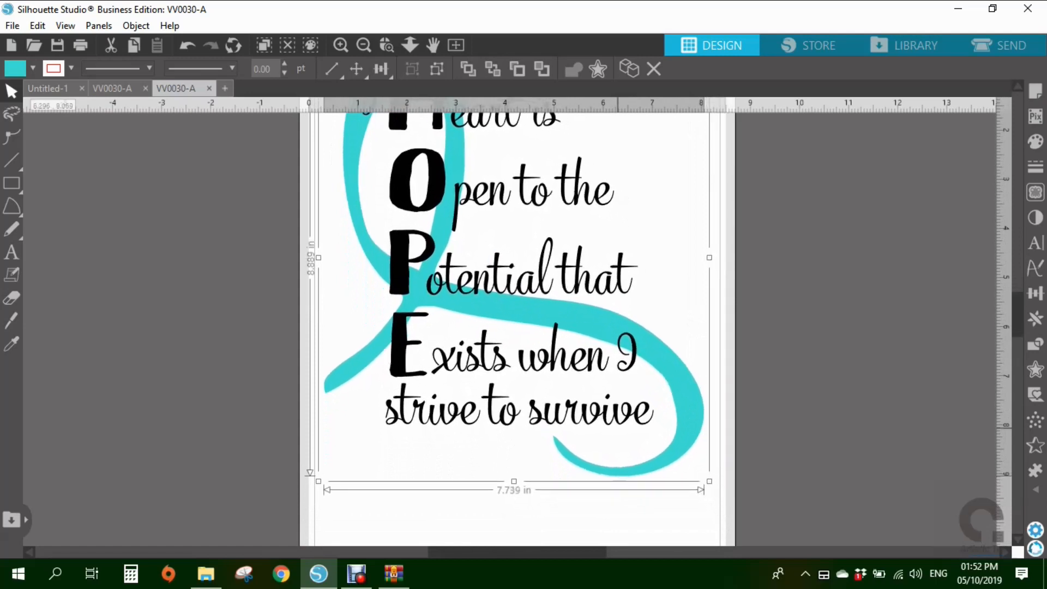
{"action": "left_click", "coordinate": [475, 325]}
{"action": "left_click_drag", "start_coordinate": [470, 305], "coordinate": [477, 316]}
{"action": "left_click", "coordinate": [477, 326]}
{"action": "scroll", "coordinate": [478, 324], "scroll_direction": "up", "scroll_amount": 2}
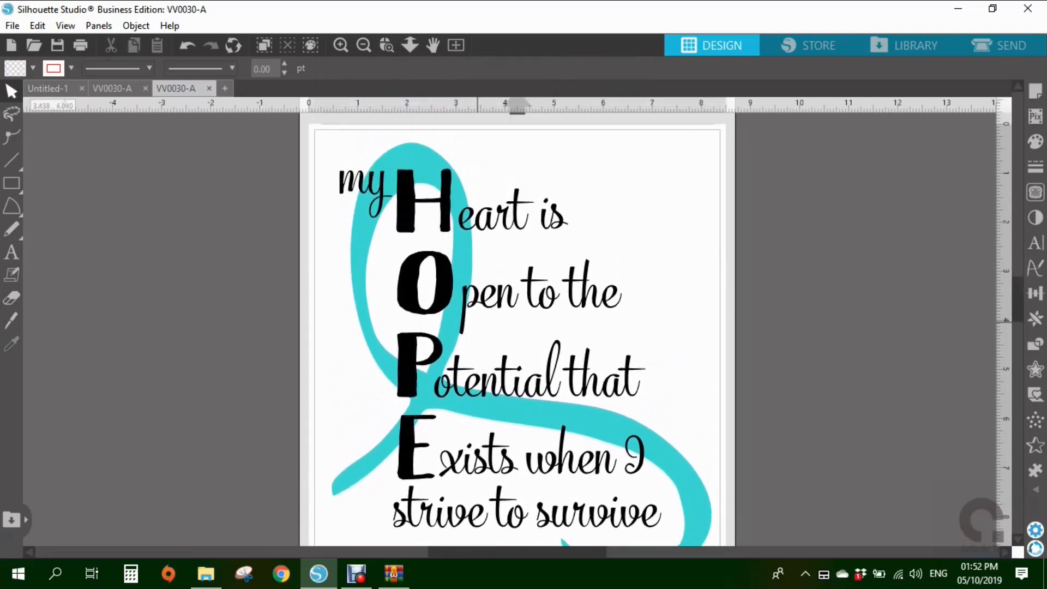
Look over the enlarged design from its upper edge to its lower edge to check its fit within the print area.
{"action": "left_click", "coordinate": [513, 299]}
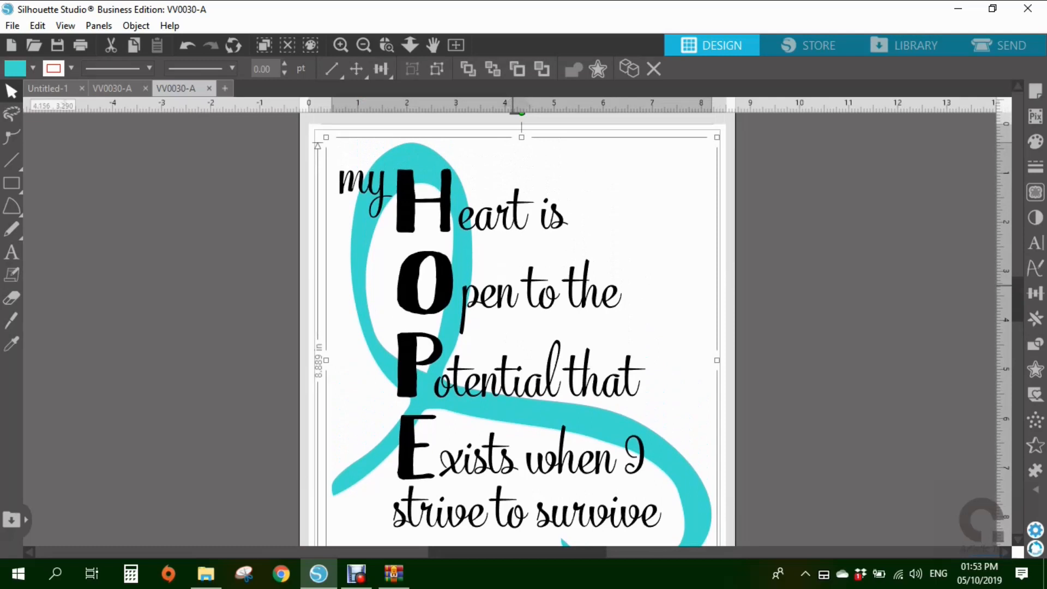
{"action": "scroll", "coordinate": [466, 312], "scroll_direction": "down", "scroll_amount": 1}
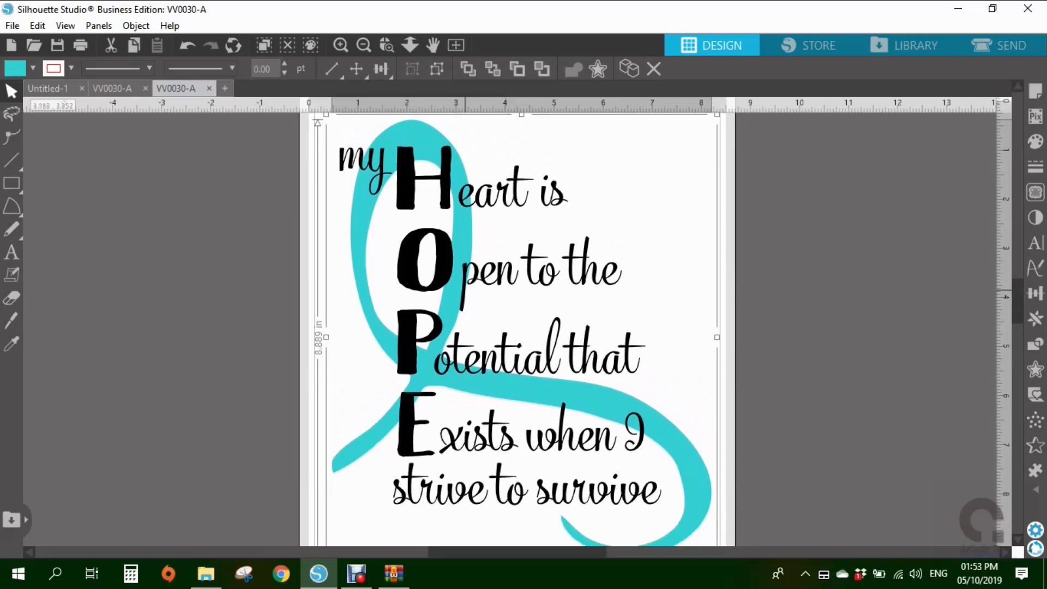
{"action": "scroll", "coordinate": [521, 328], "scroll_direction": "up", "scroll_amount": 1}
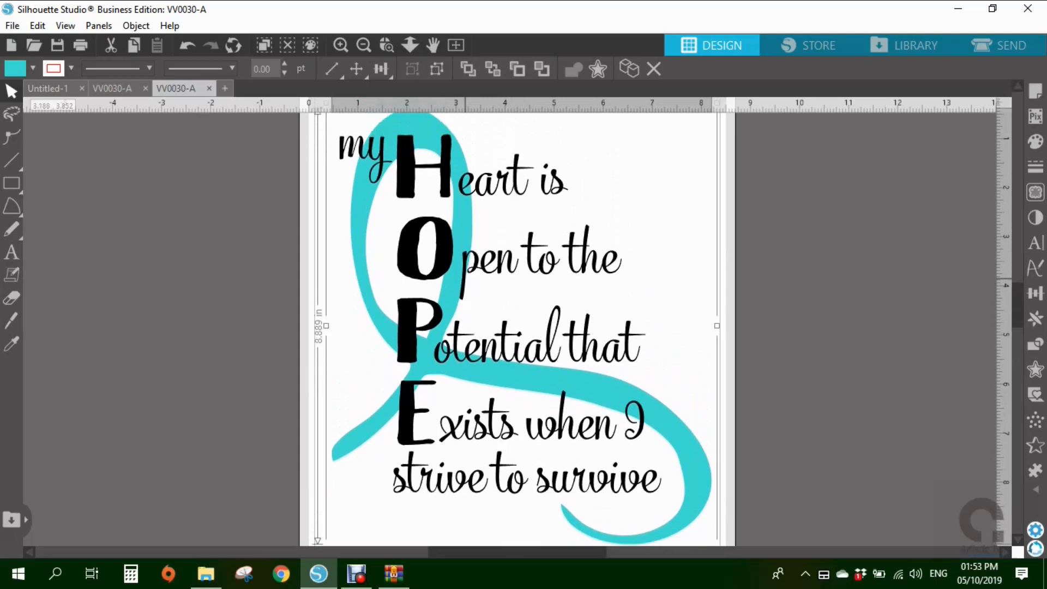
{"action": "scroll", "coordinate": [466, 302], "scroll_direction": "up", "scroll_amount": 1}
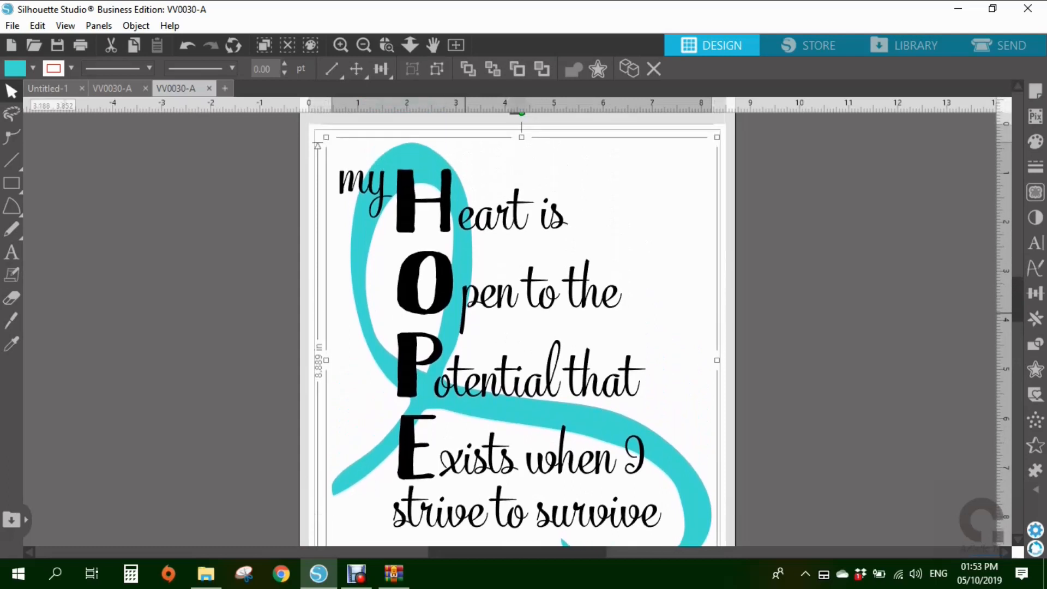
{"action": "scroll", "coordinate": [521, 327], "scroll_direction": "down", "scroll_amount": 1}
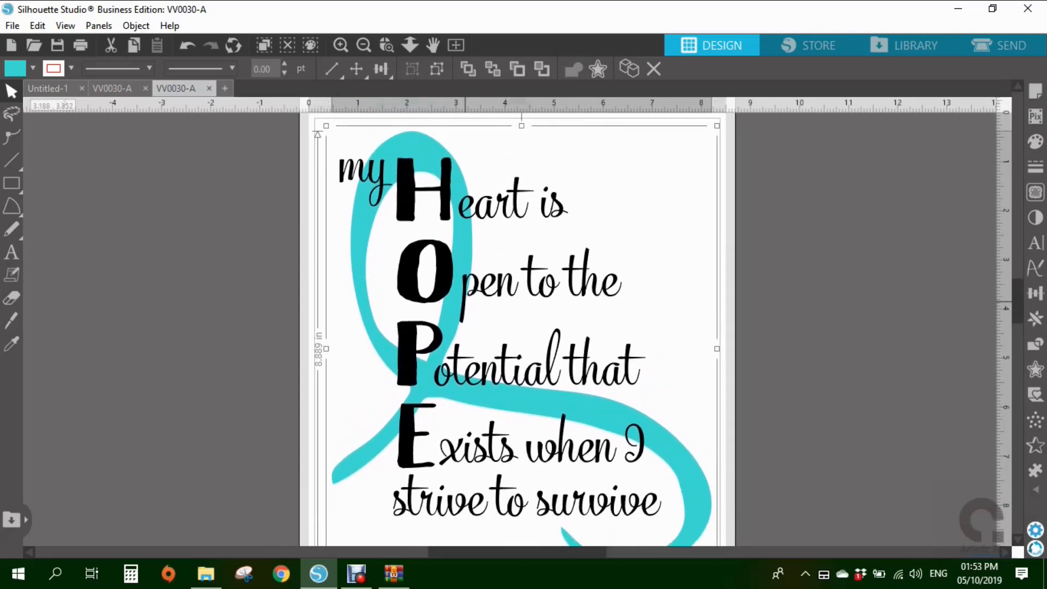
{"action": "scroll", "coordinate": [465, 321], "scroll_direction": "down", "scroll_amount": 5}
{"action": "scroll", "coordinate": [465, 321], "scroll_direction": "up", "scroll_amount": 5}
{"action": "left_click", "coordinate": [515, 243]}
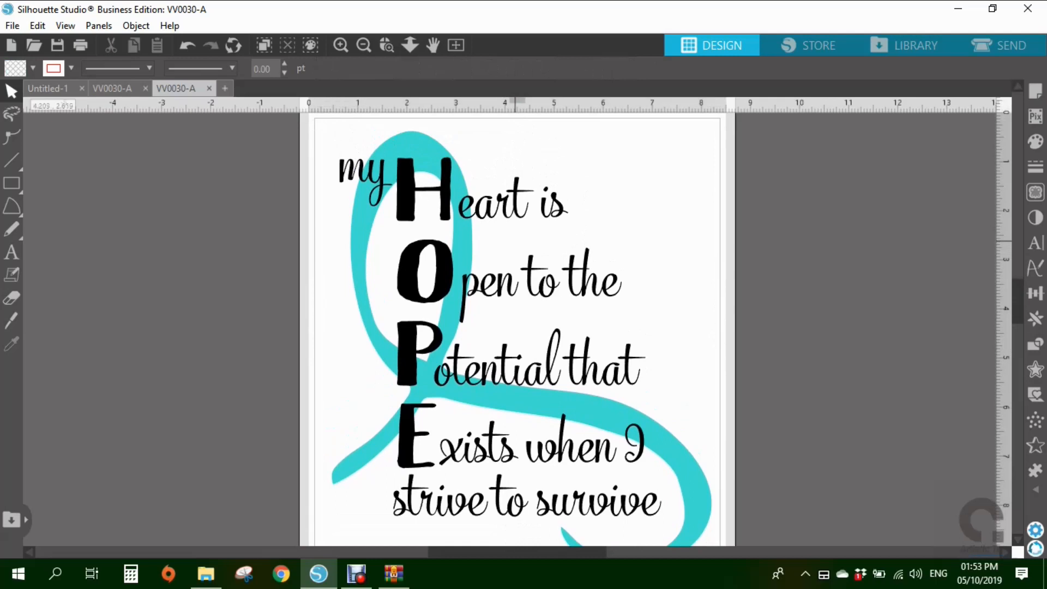
Ungroup the design so the lettering and the ribbon are separate objects.
{"action": "left_click", "coordinate": [135, 25]}
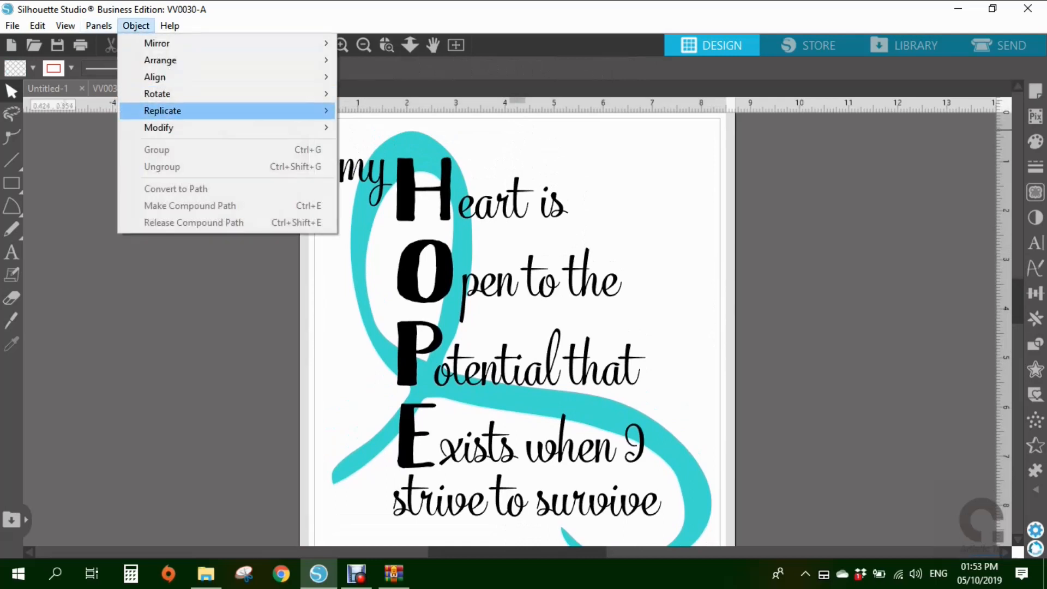
{"action": "left_click", "coordinate": [99, 26]}
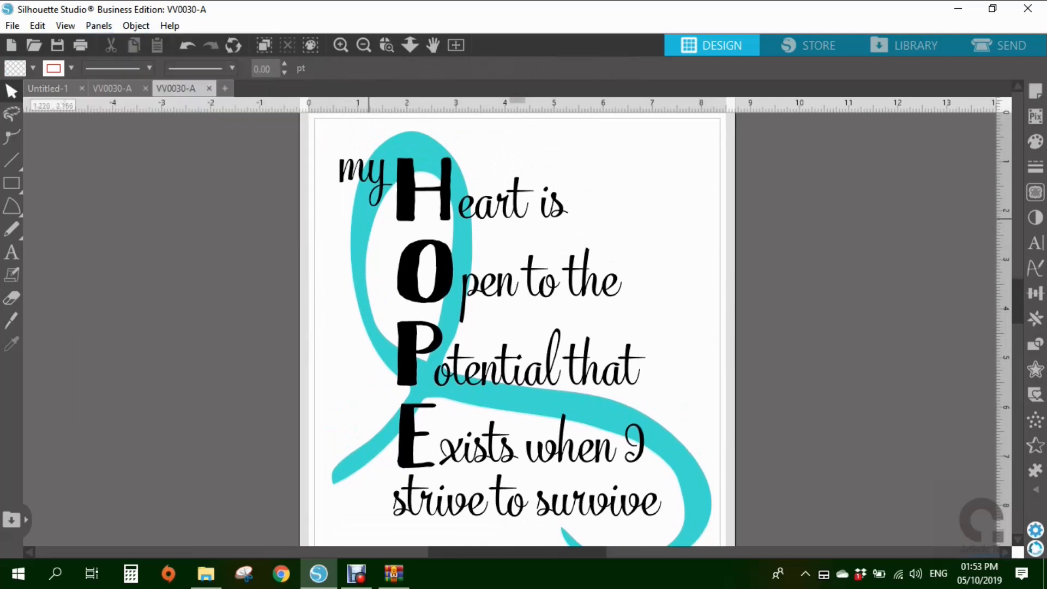
{"action": "left_click", "coordinate": [397, 191]}
{"action": "left_click", "coordinate": [136, 26]}
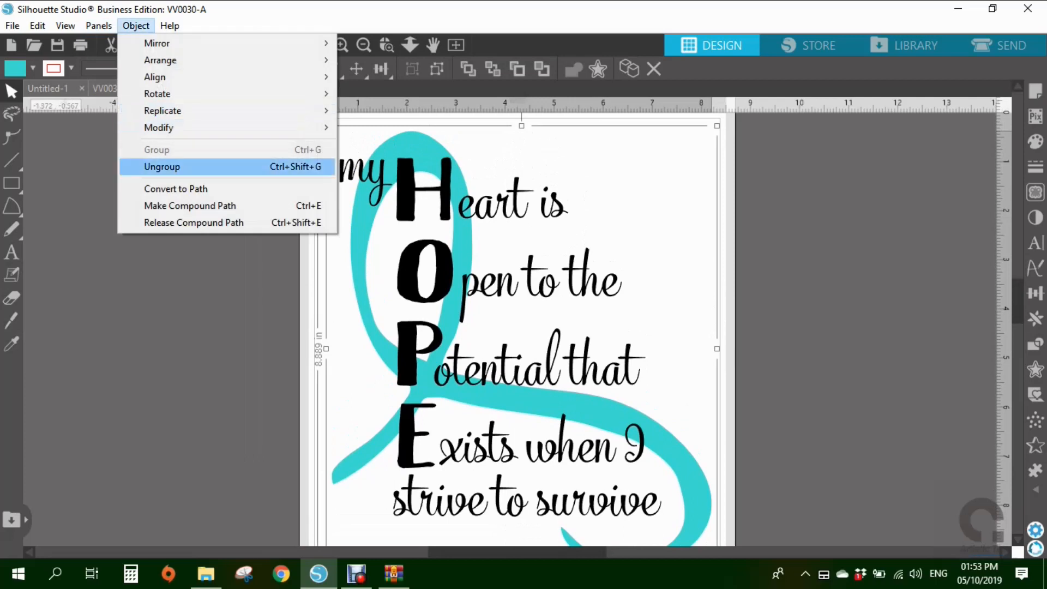
{"action": "left_click", "coordinate": [157, 164]}
{"action": "left_click", "coordinate": [697, 163]}
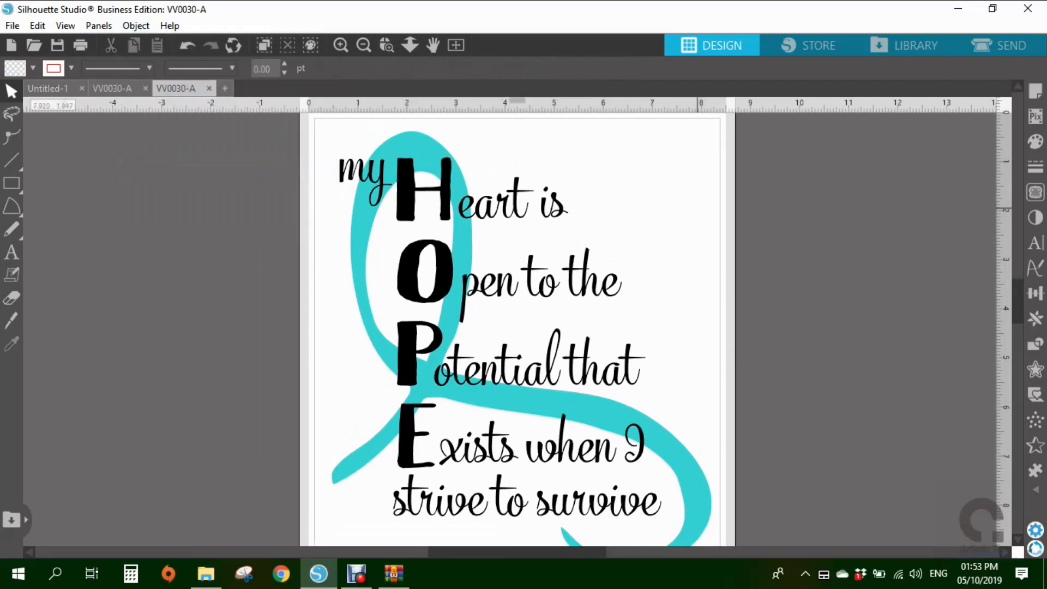
Change the fill of the ribbon alone to dark pink.
{"action": "left_click", "coordinate": [412, 144]}
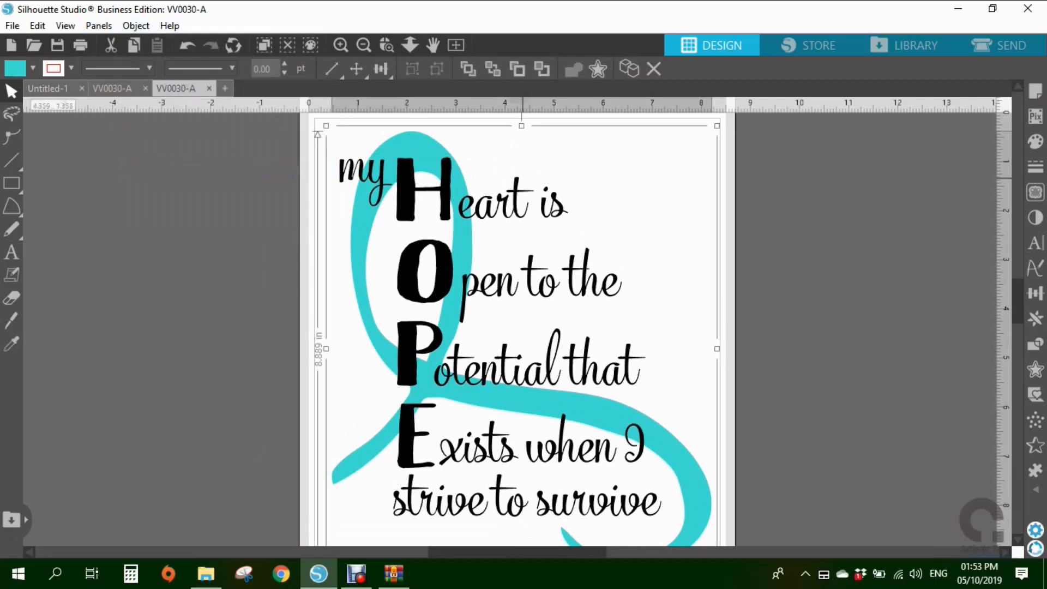
{"action": "scroll", "coordinate": [679, 431], "scroll_direction": "down", "scroll_amount": 3}
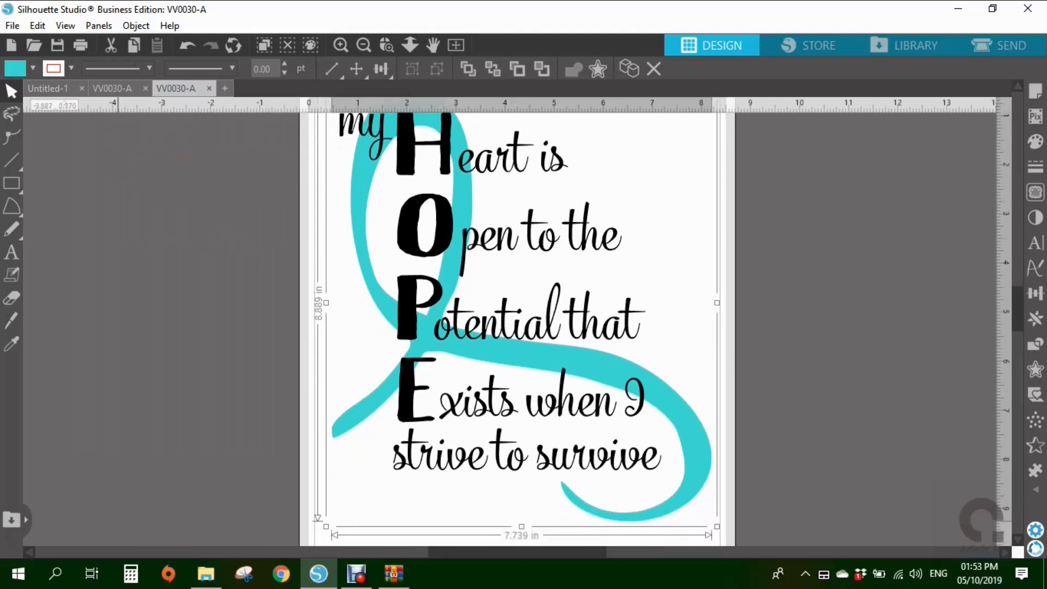
{"action": "left_click", "coordinate": [32, 68]}
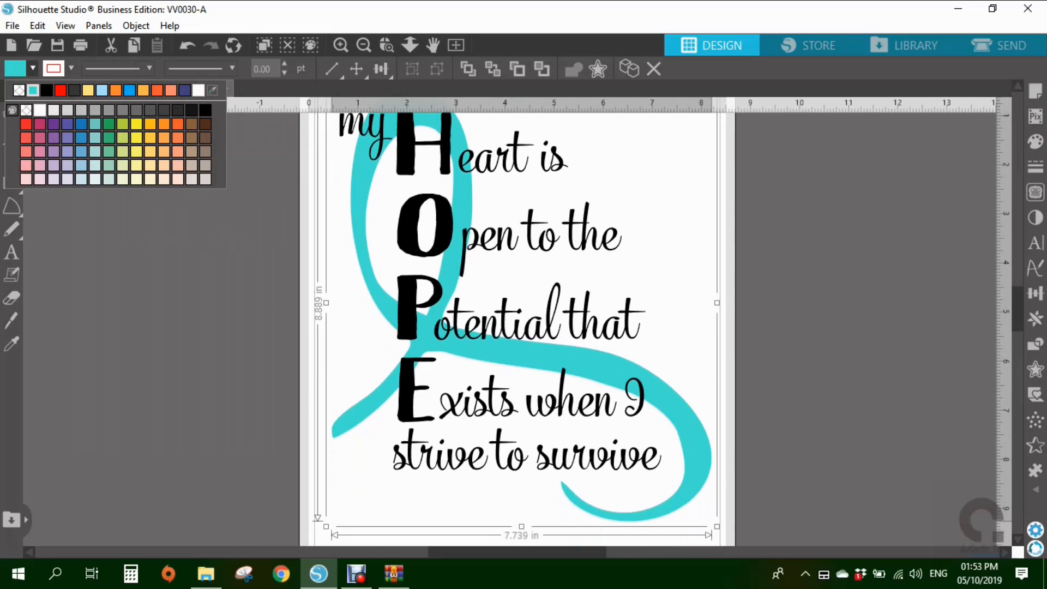
{"action": "left_click", "coordinate": [39, 124]}
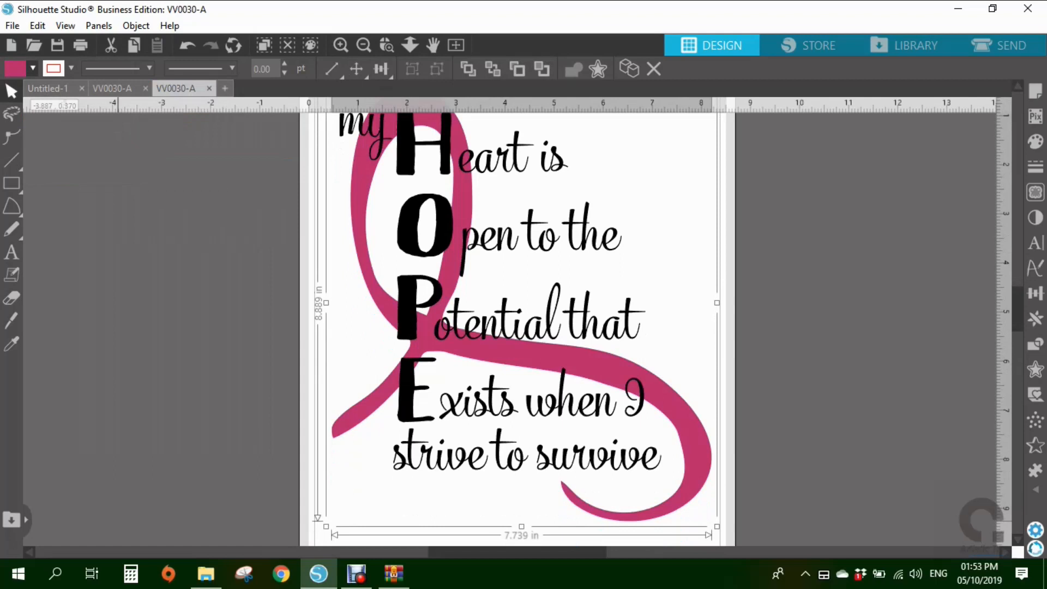
{"action": "left_click", "coordinate": [33, 68]}
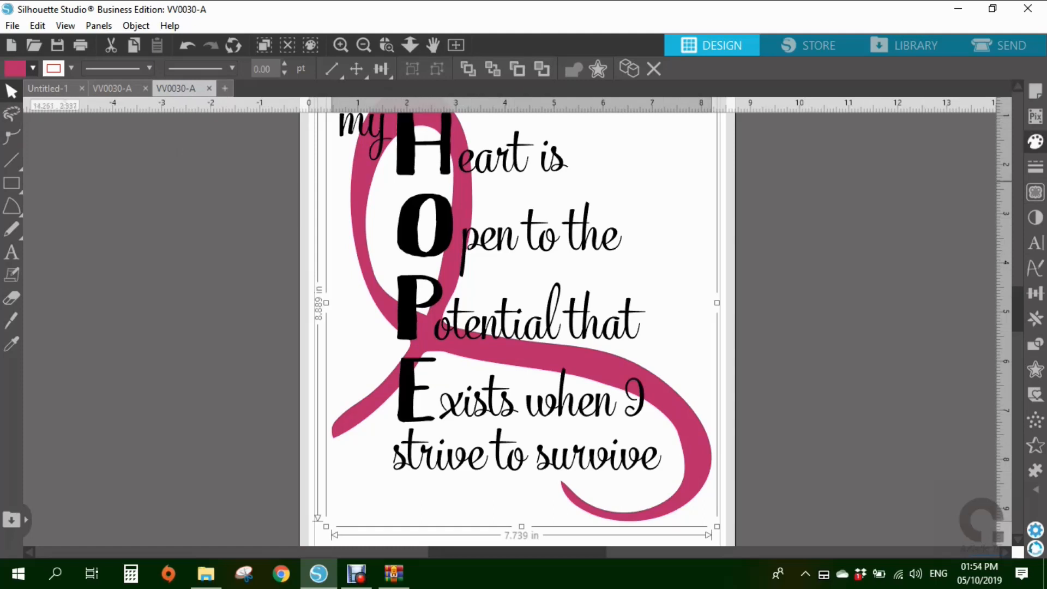
Open the detailed fill settings and look over the recoloured ribbon and lettering from top to bottom.
{"action": "left_click", "coordinate": [1035, 142]}
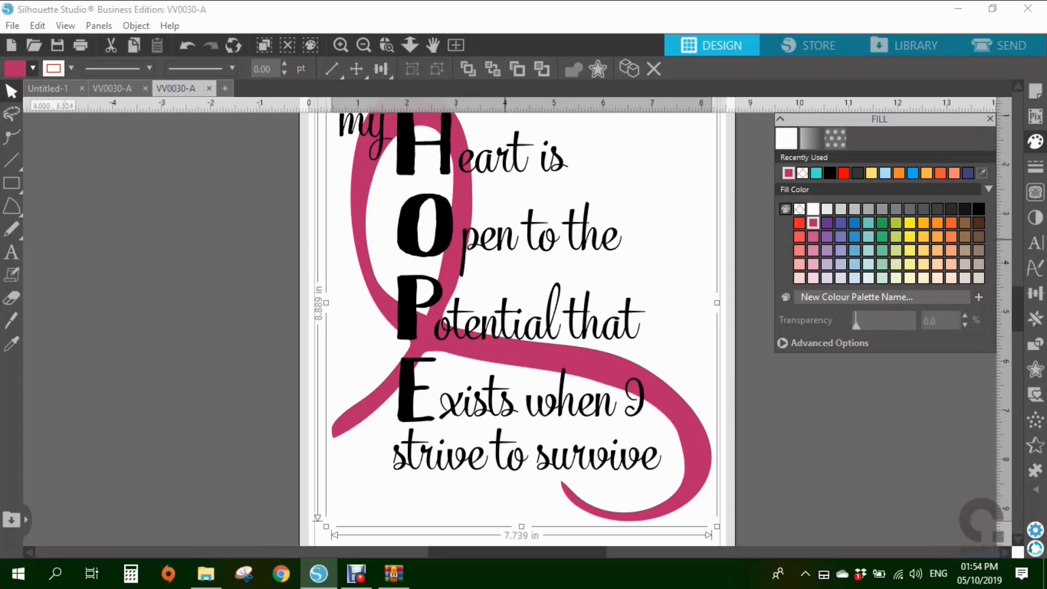
{"action": "scroll", "coordinate": [518, 273], "scroll_direction": "down", "scroll_amount": 4}
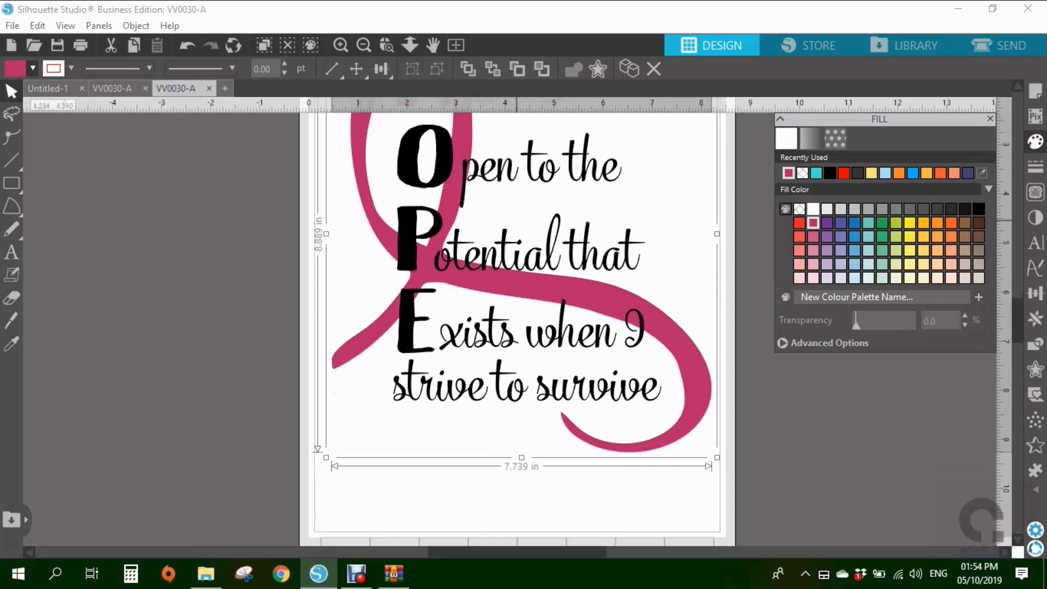
{"action": "scroll", "coordinate": [516, 327], "scroll_direction": "up", "scroll_amount": 8}
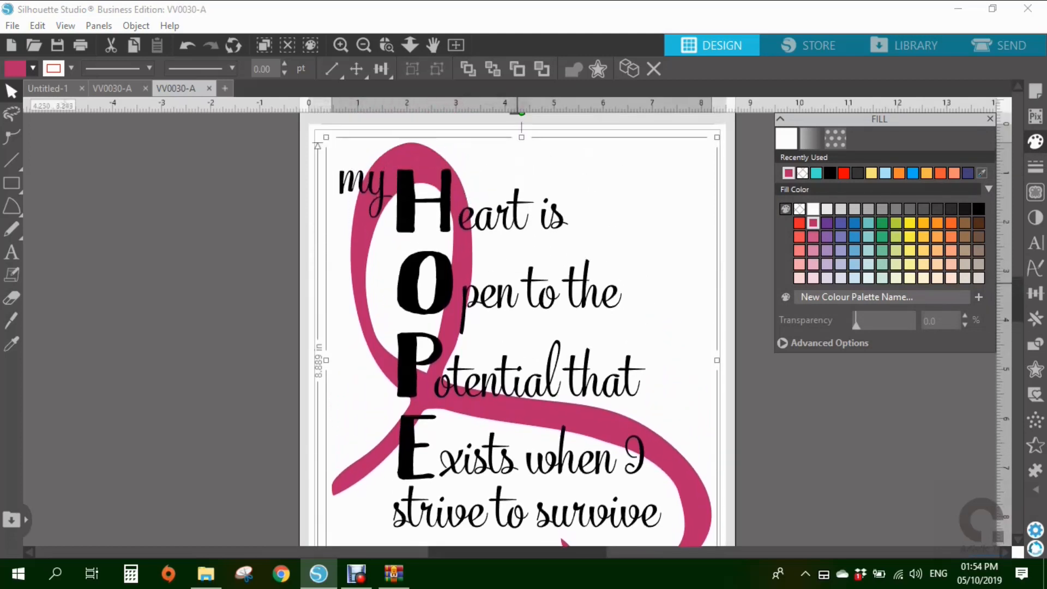
{"action": "scroll", "coordinate": [518, 327], "scroll_direction": "down", "scroll_amount": 3}
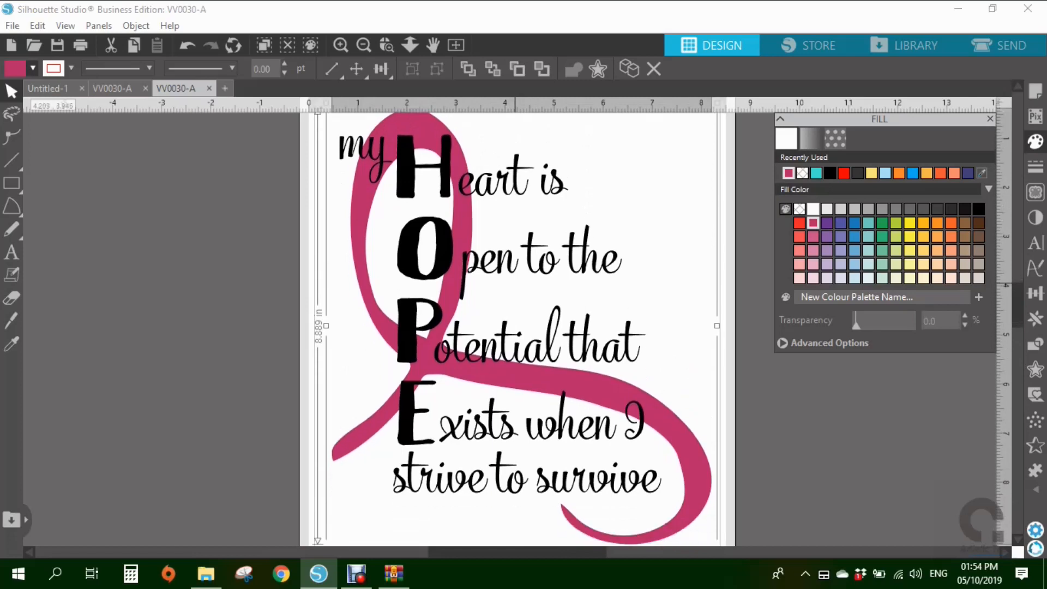
{"action": "scroll", "coordinate": [518, 327], "scroll_direction": "up", "scroll_amount": 3}
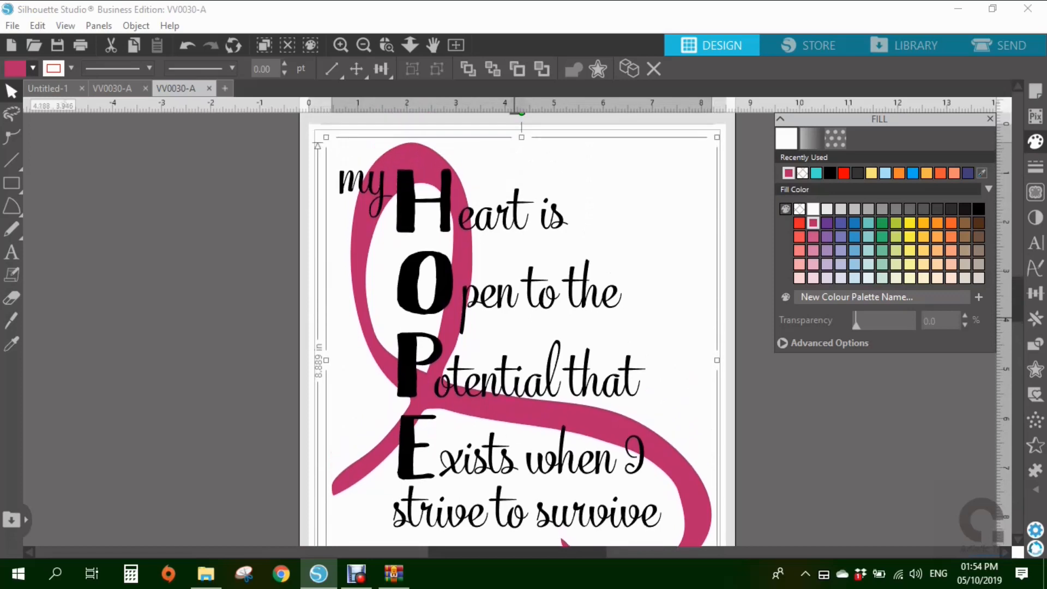
{"action": "scroll", "coordinate": [515, 322], "scroll_direction": "down", "scroll_amount": 9}
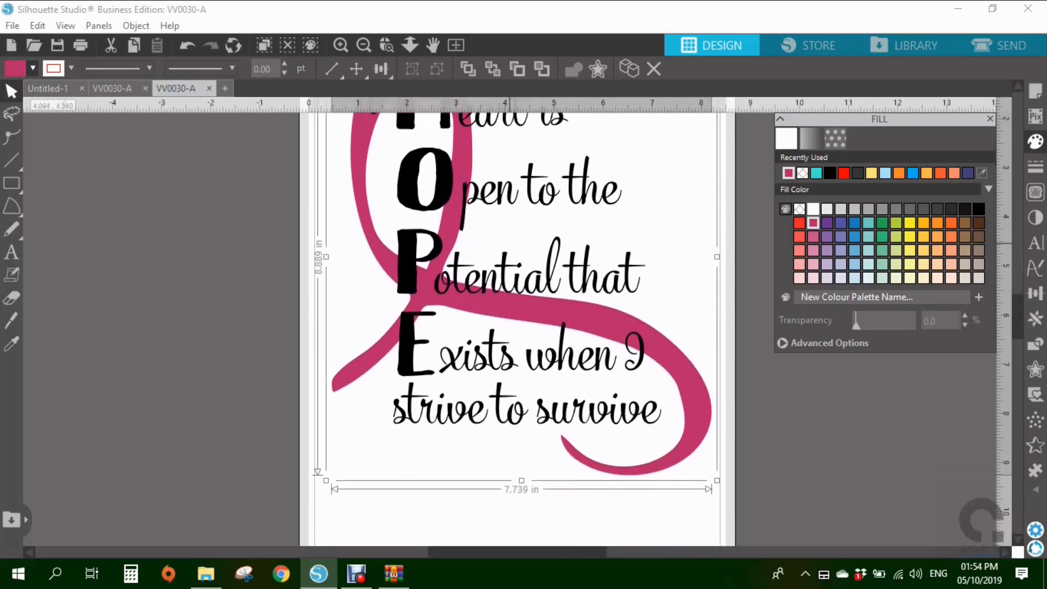
{"action": "scroll", "coordinate": [514, 340], "scroll_direction": "up", "scroll_amount": 8}
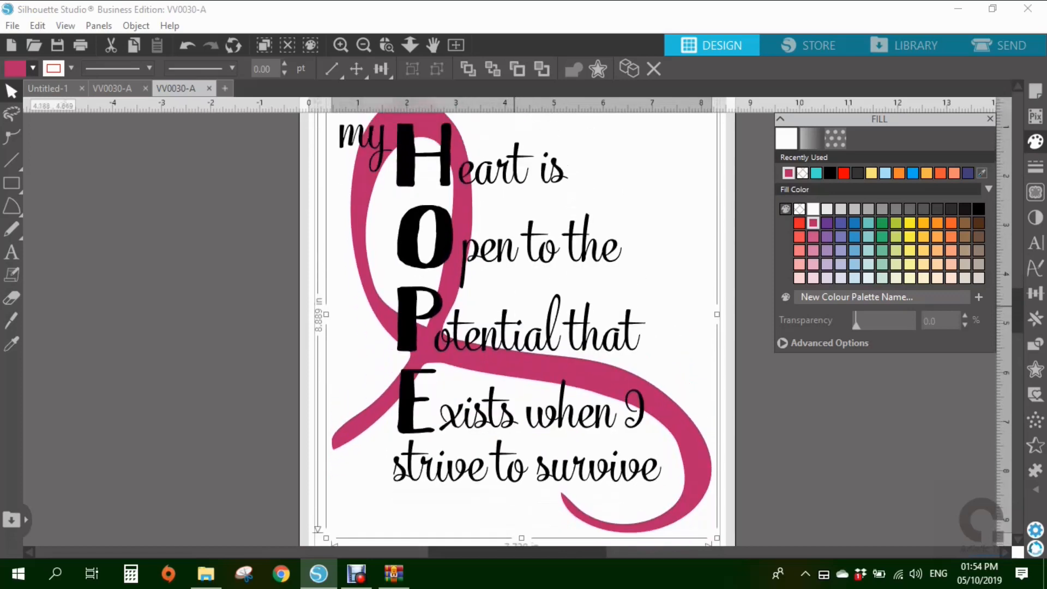
{"action": "scroll", "coordinate": [514, 338], "scroll_direction": "up", "scroll_amount": 3}
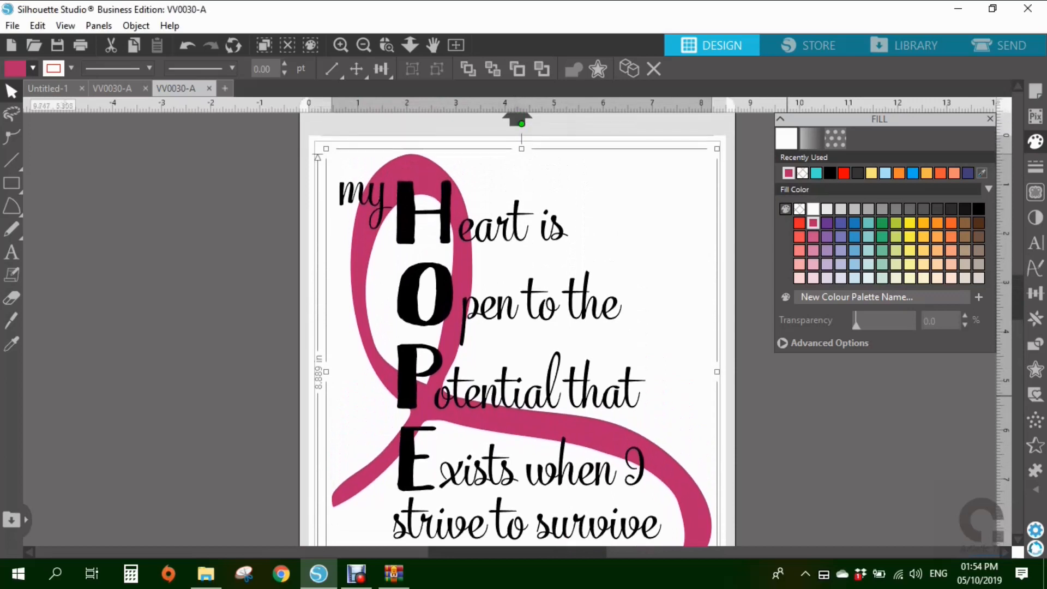
Select the ribbon together with the lettering and group them again.
{"action": "left_click_drag", "start_coordinate": [313, 136], "coordinate": [474, 414]}
{"action": "scroll", "coordinate": [475, 414], "scroll_direction": "down", "scroll_amount": 12}
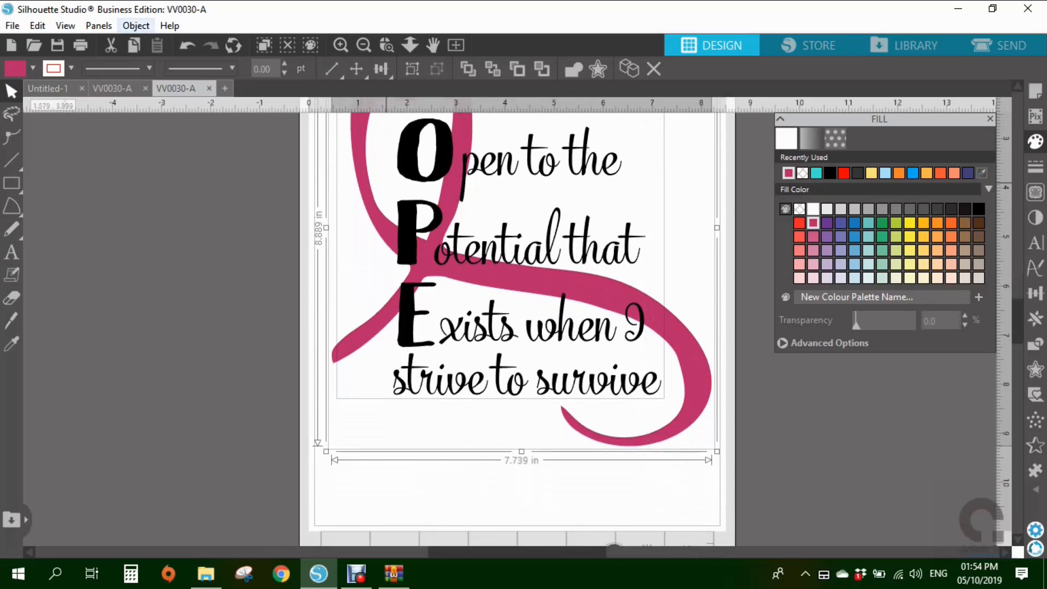
{"action": "left_click", "coordinate": [136, 25]}
{"action": "left_click", "coordinate": [146, 147]}
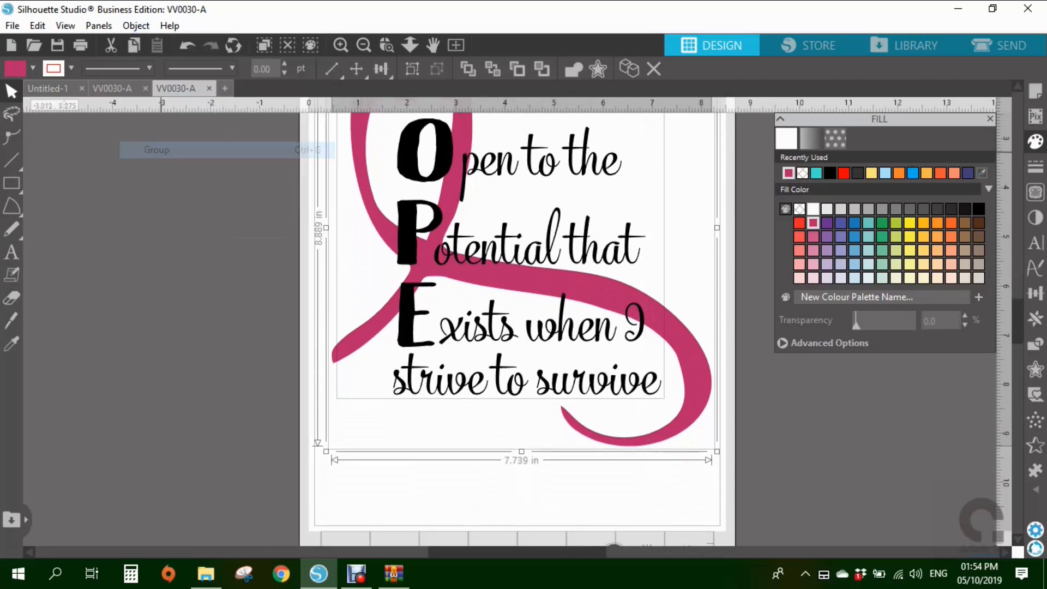
{"action": "scroll", "coordinate": [860, 435], "scroll_direction": "up", "scroll_amount": 3}
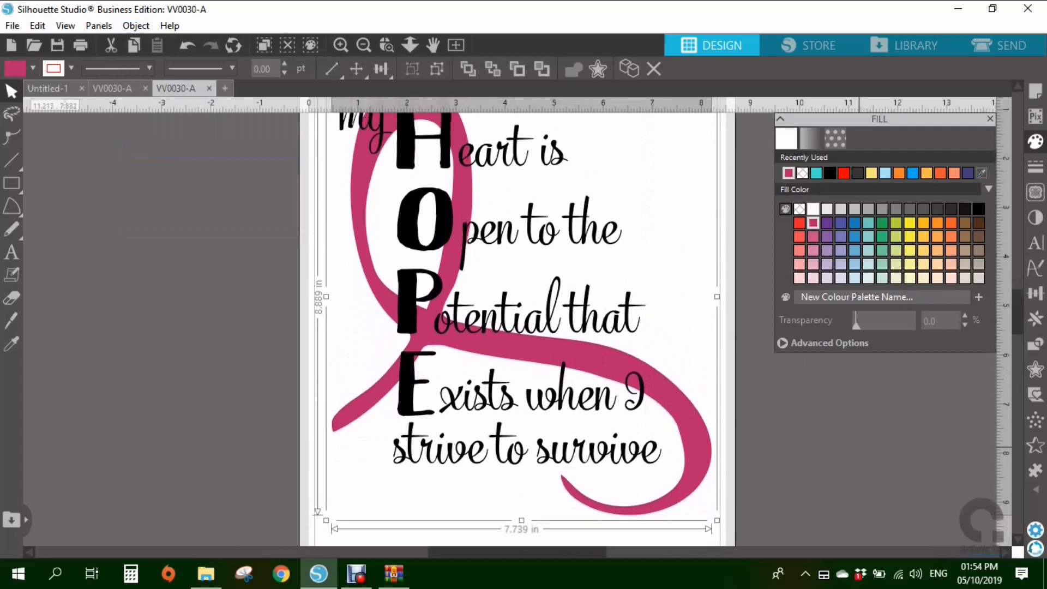
{"action": "scroll", "coordinate": [861, 436], "scroll_direction": "up", "scroll_amount": 1}
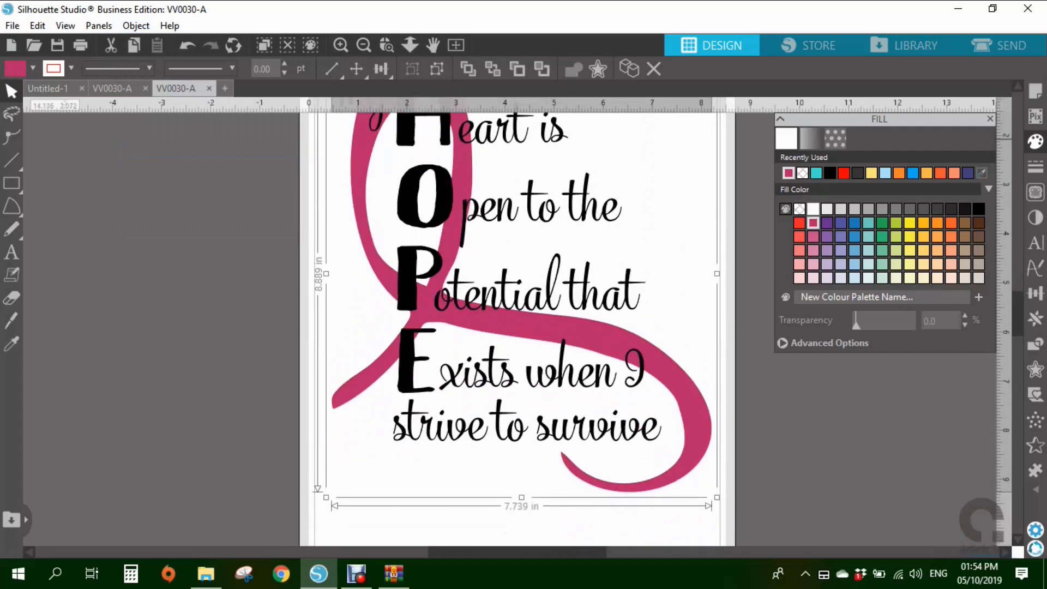
Examine the cut lines around the lettering and ribbon up close in the cut preview.
{"action": "left_click", "coordinate": [998, 46]}
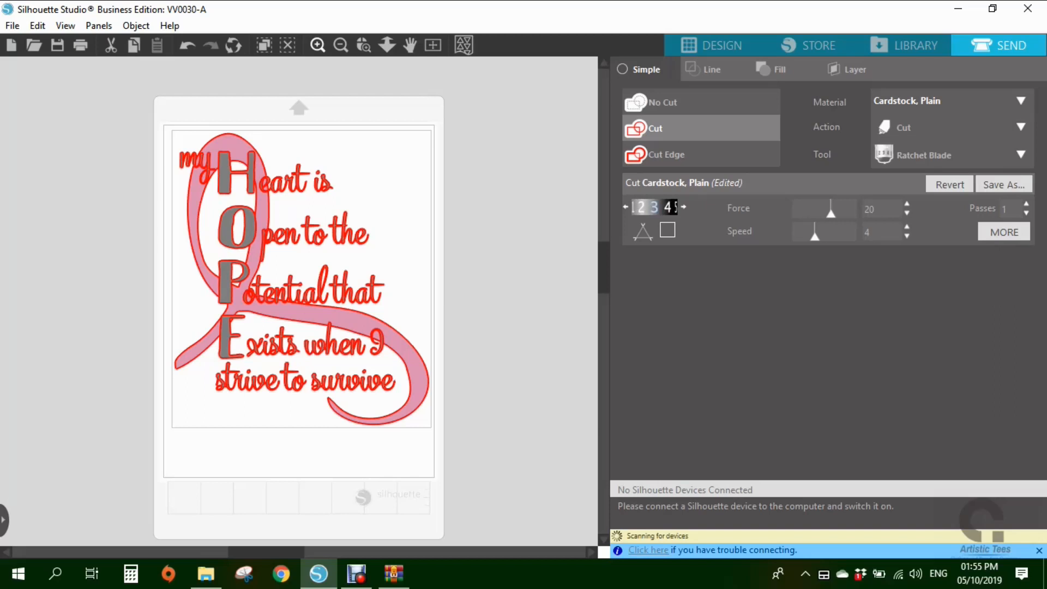
{"action": "left_click", "coordinate": [318, 45]}
{"action": "left_click", "coordinate": [318, 45]}
{"action": "left_click", "coordinate": [318, 44]}
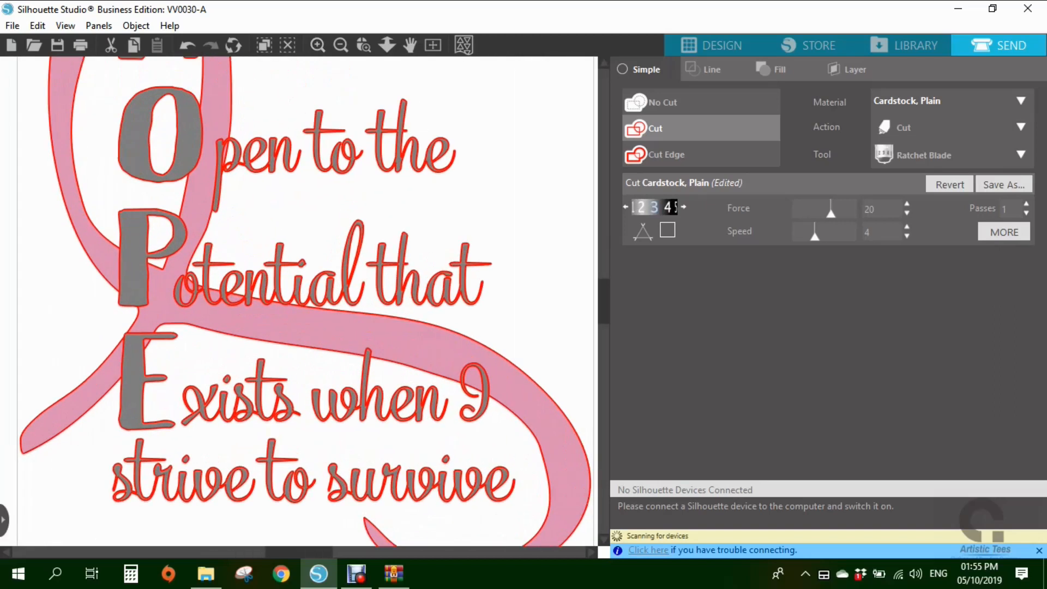
{"action": "scroll", "coordinate": [305, 301], "scroll_direction": "up", "scroll_amount": 1}
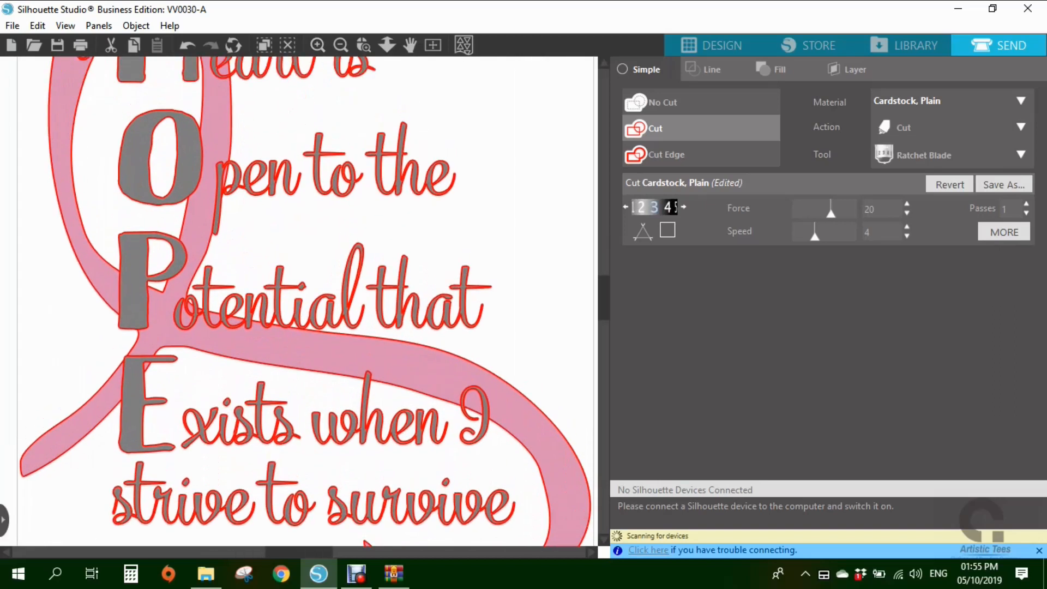
{"action": "scroll", "coordinate": [306, 302], "scroll_direction": "up", "scroll_amount": 3}
{"action": "scroll", "coordinate": [305, 301], "scroll_direction": "down", "scroll_amount": 1}
{"action": "scroll", "coordinate": [305, 301], "scroll_direction": "down", "scroll_amount": 3}
{"action": "left_click", "coordinate": [318, 45]}
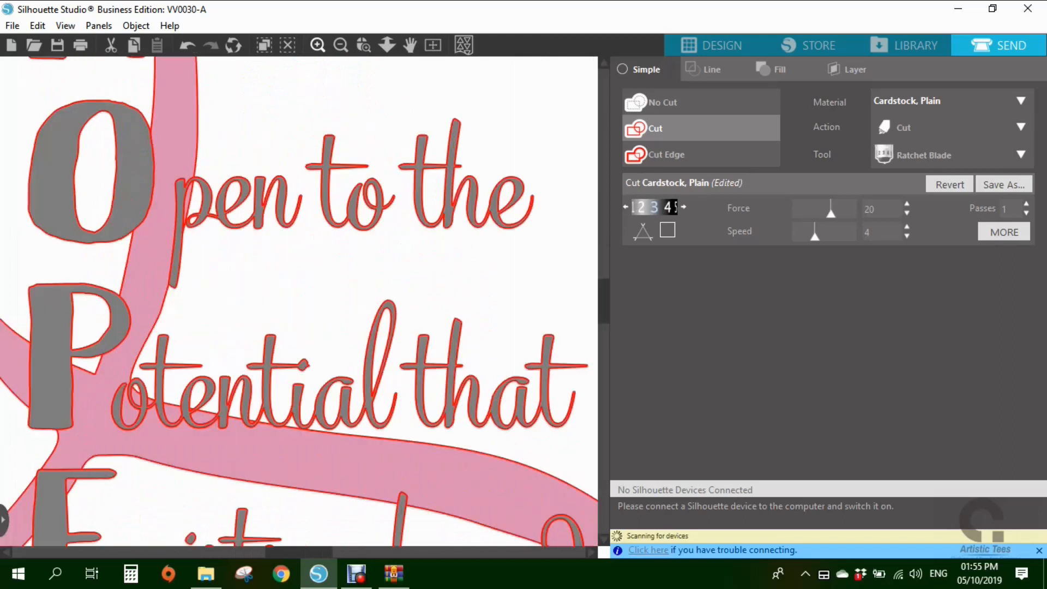
Examine the cut lines from "Potential that" through "Exists when I" and "strive to survive", including where the letters overlap the ribbon on both sides.
{"action": "left_click", "coordinate": [317, 45]}
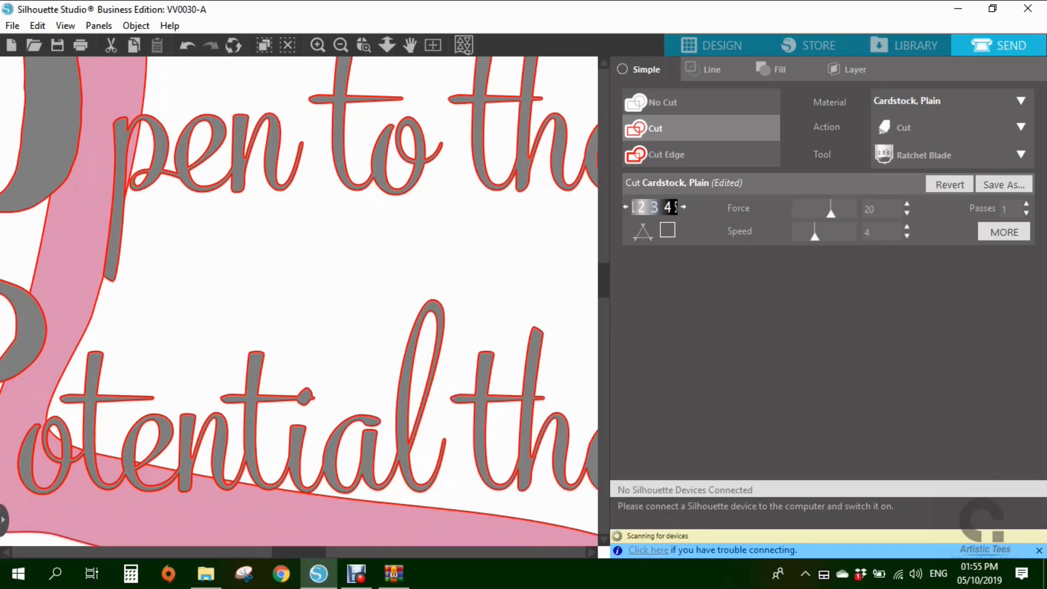
{"action": "scroll", "coordinate": [299, 301], "scroll_direction": "down", "scroll_amount": 1}
{"action": "scroll", "coordinate": [300, 301], "scroll_direction": "down", "scroll_amount": 4}
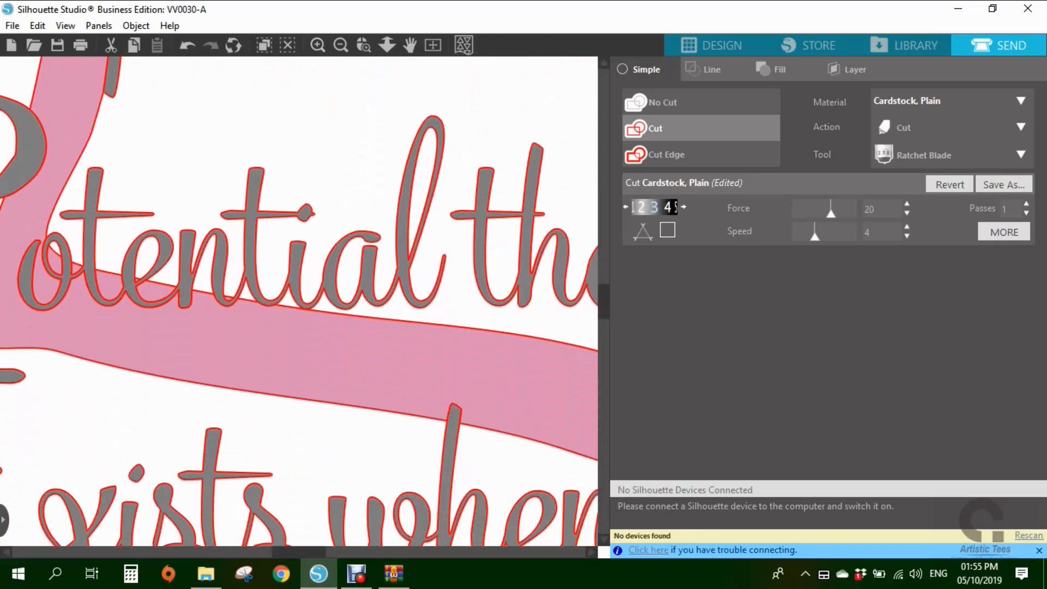
{"action": "scroll", "coordinate": [299, 302], "scroll_direction": "down", "scroll_amount": 4}
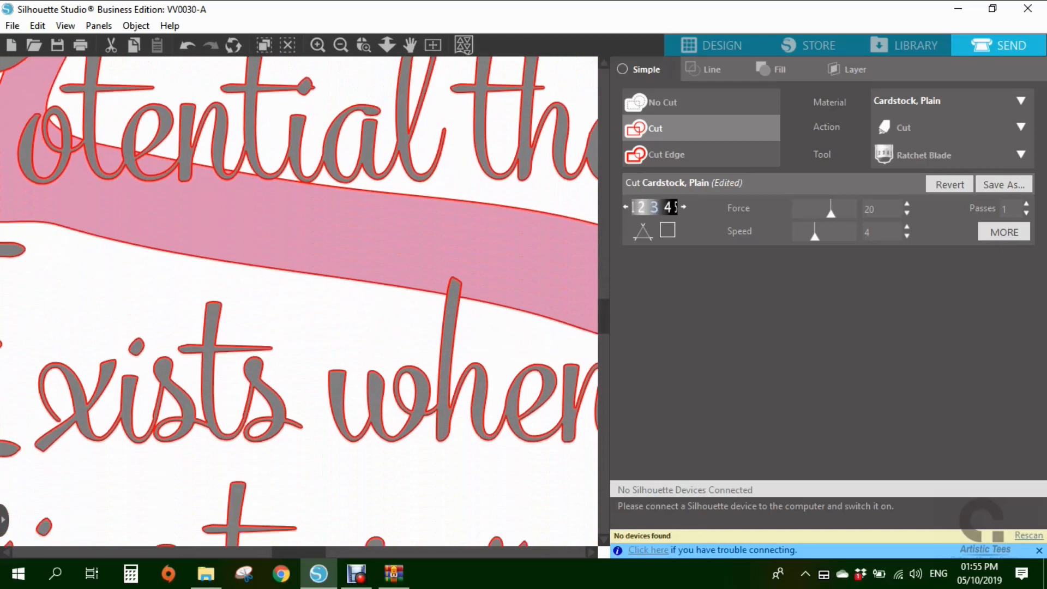
{"action": "scroll", "coordinate": [299, 301], "scroll_direction": "down", "scroll_amount": 3}
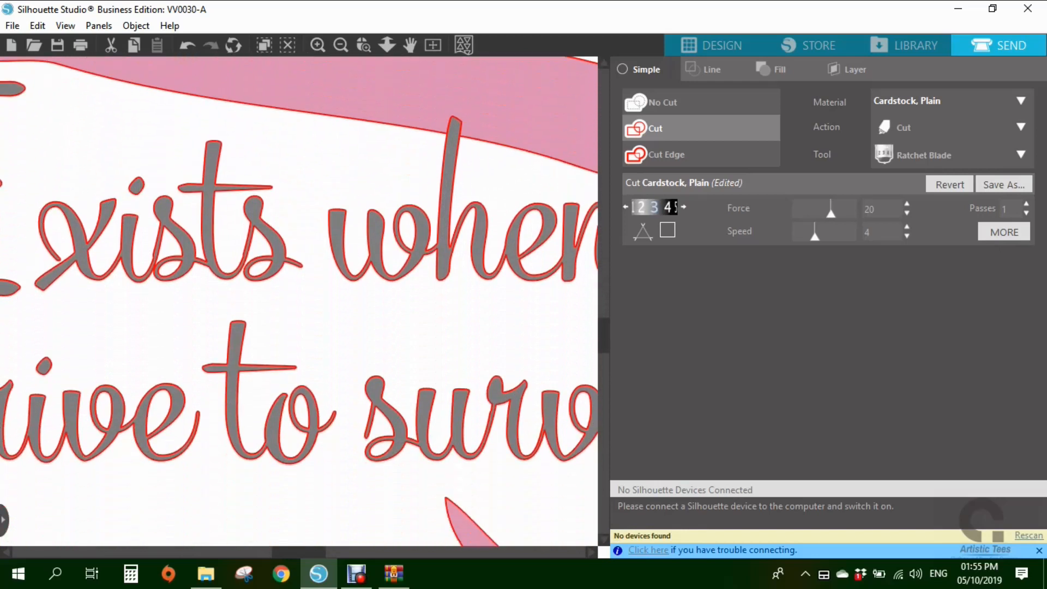
{"action": "scroll", "coordinate": [300, 301], "scroll_direction": "up", "scroll_amount": 2}
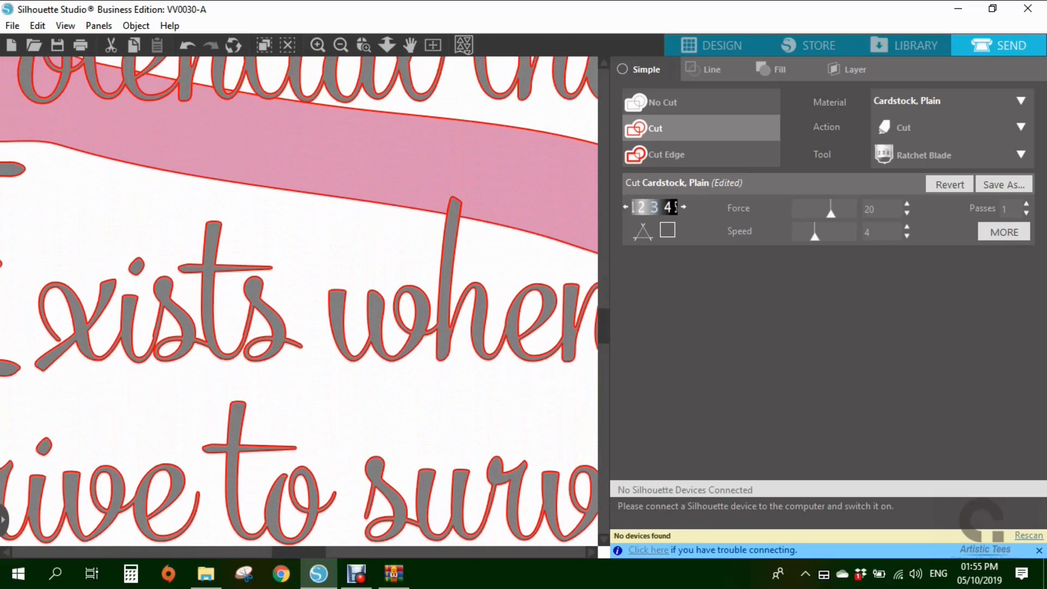
{"action": "scroll", "coordinate": [300, 301], "scroll_direction": "left", "scroll_amount": 12}
{"action": "scroll", "coordinate": [299, 301], "scroll_direction": "right", "scroll_amount": 20}
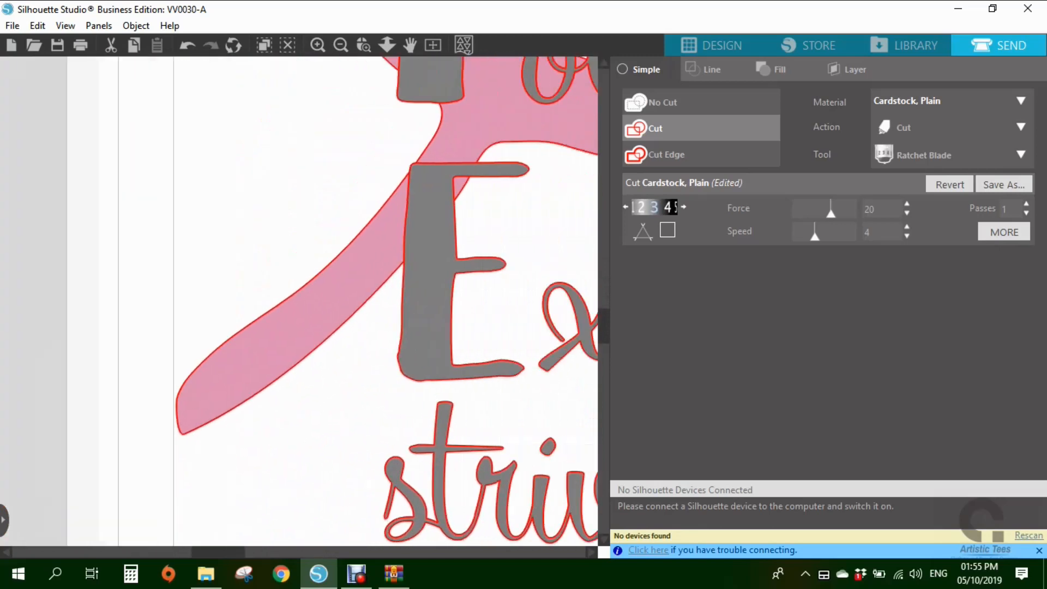
{"action": "scroll", "coordinate": [300, 301], "scroll_direction": "right", "scroll_amount": 5}
{"action": "scroll", "coordinate": [299, 301], "scroll_direction": "left", "scroll_amount": 6}
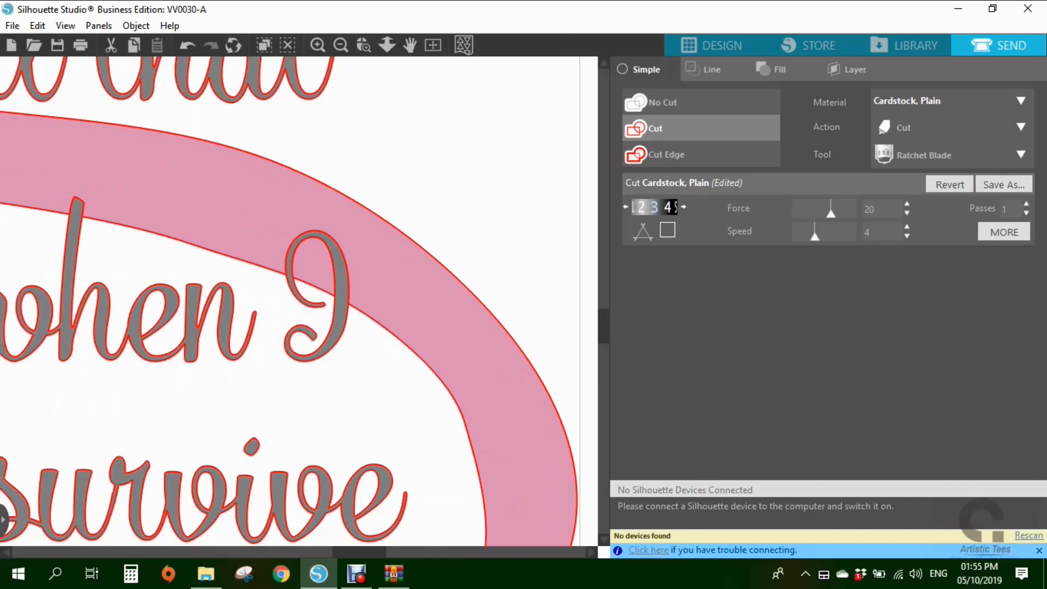
{"action": "scroll", "coordinate": [299, 301], "scroll_direction": "left", "scroll_amount": 9}
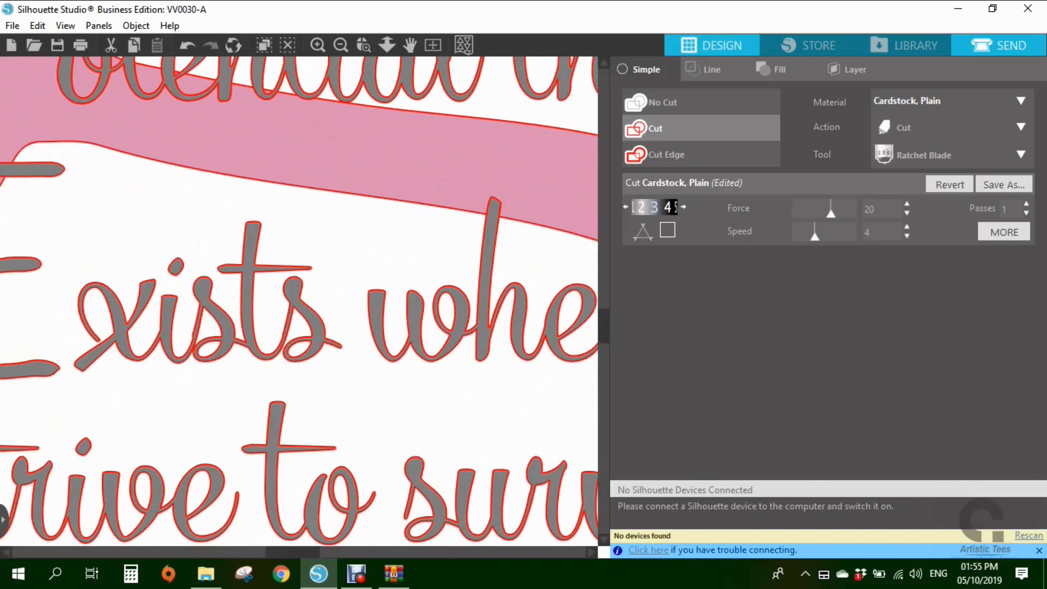
Return to the design workspace and view the ribbon and lettering at full page width.
{"action": "left_click", "coordinate": [712, 45]}
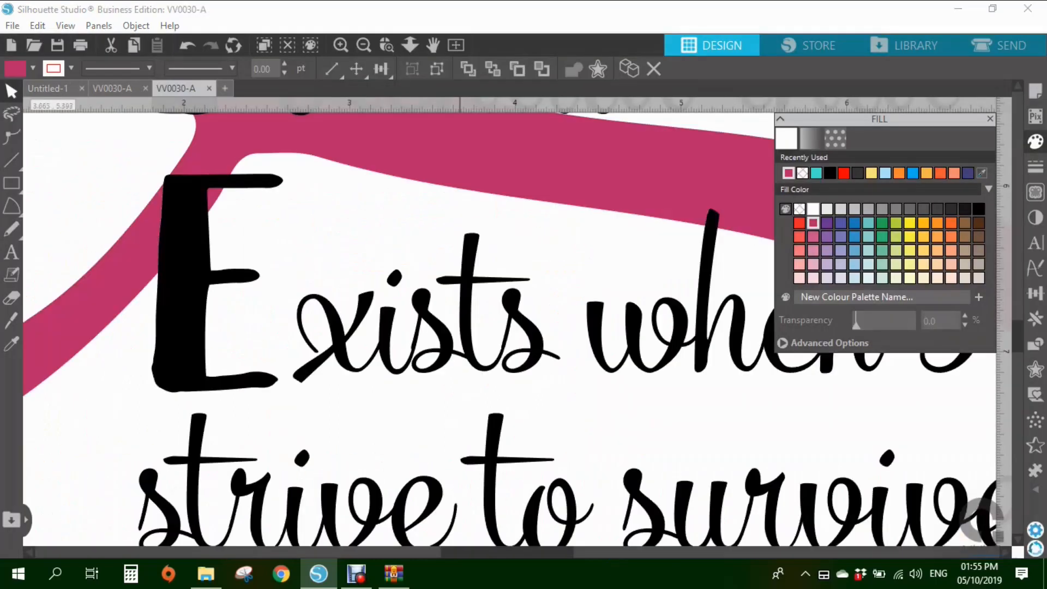
{"action": "left_click", "coordinate": [364, 45]}
{"action": "left_click", "coordinate": [364, 45]}
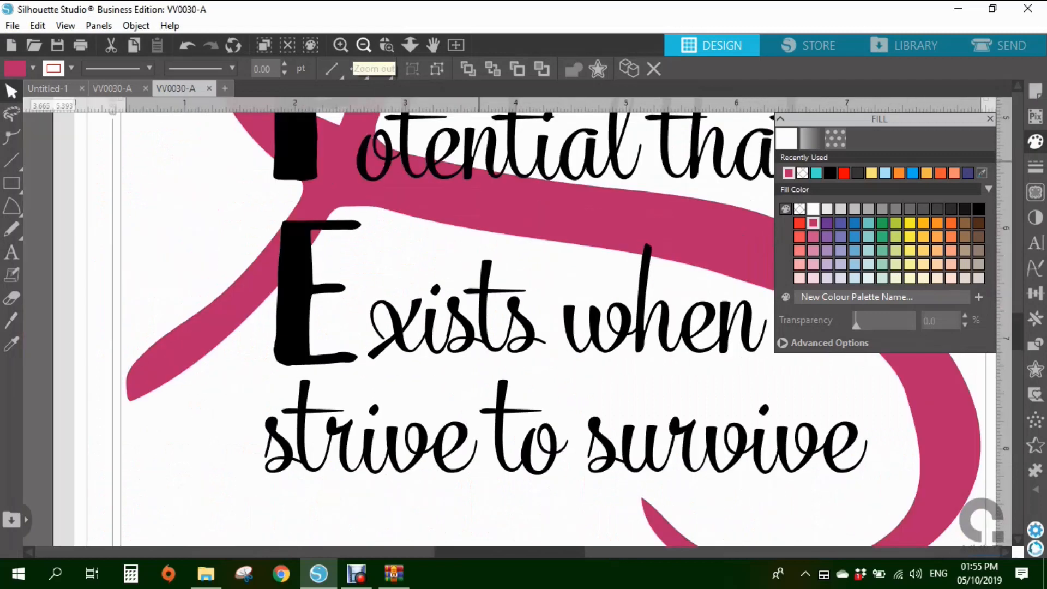
{"action": "left_click", "coordinate": [364, 44]}
{"action": "left_click", "coordinate": [363, 45]}
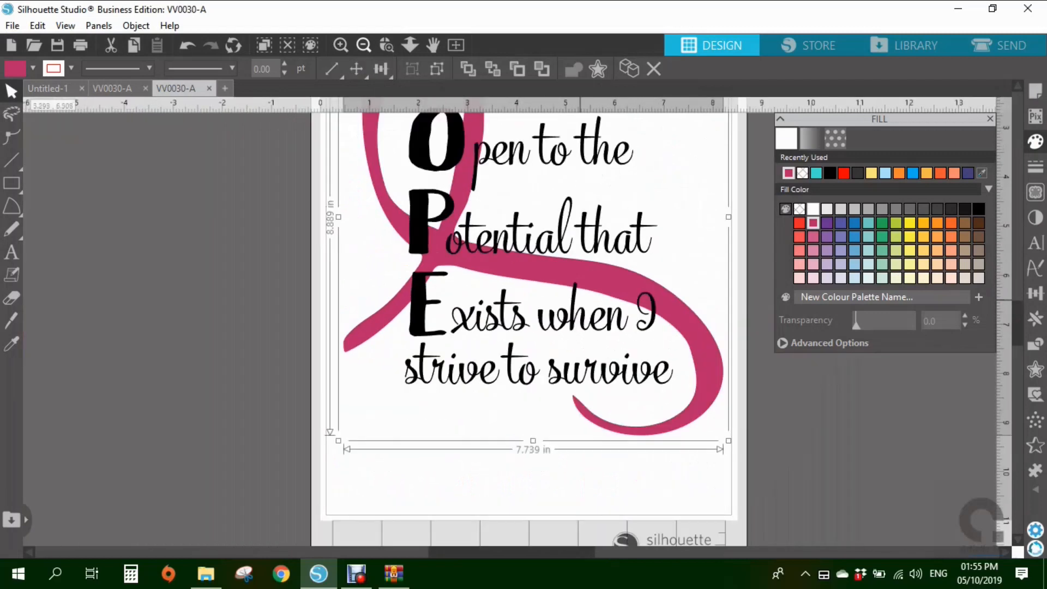
{"action": "scroll", "coordinate": [529, 327], "scroll_direction": "up", "scroll_amount": 5}
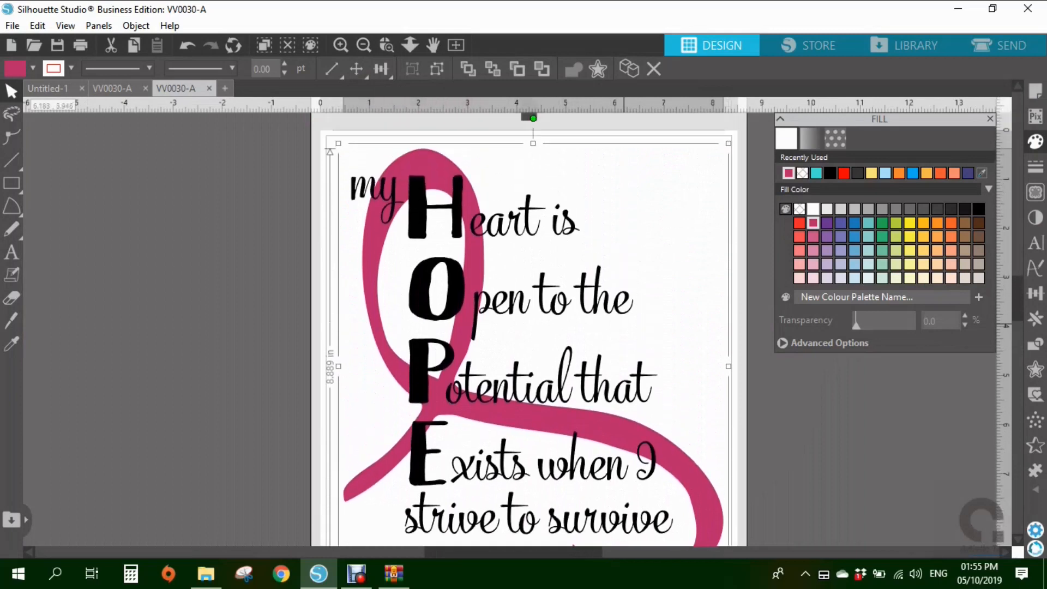
Turn on the cut border in the page setup and check the ribbon and lettering against it along the whole page.
{"action": "scroll", "coordinate": [529, 327], "scroll_direction": "down", "scroll_amount": 1}
{"action": "left_click", "coordinate": [1036, 91]}
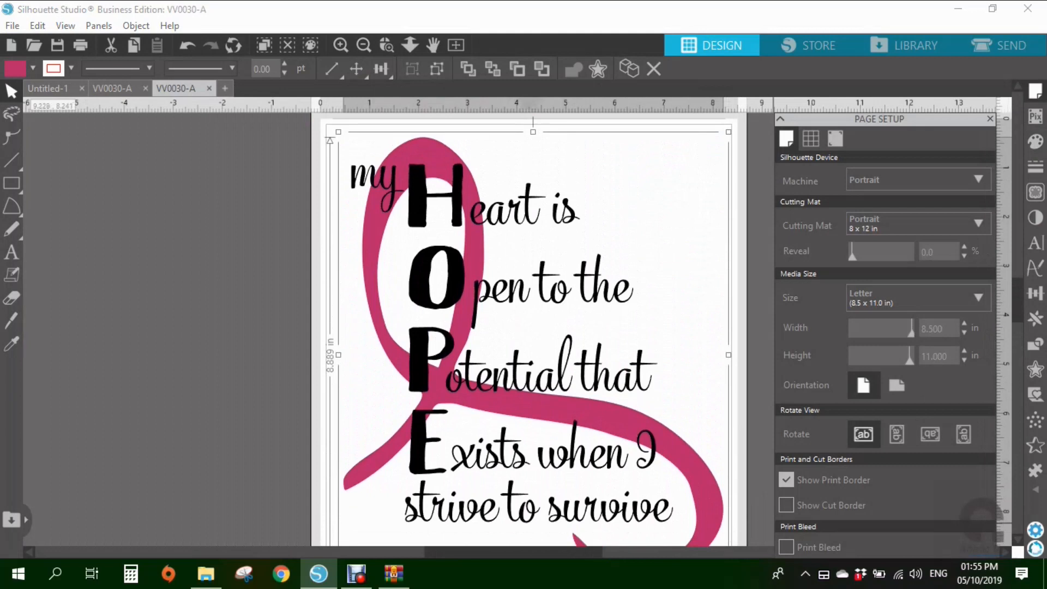
{"action": "left_click", "coordinate": [786, 505]}
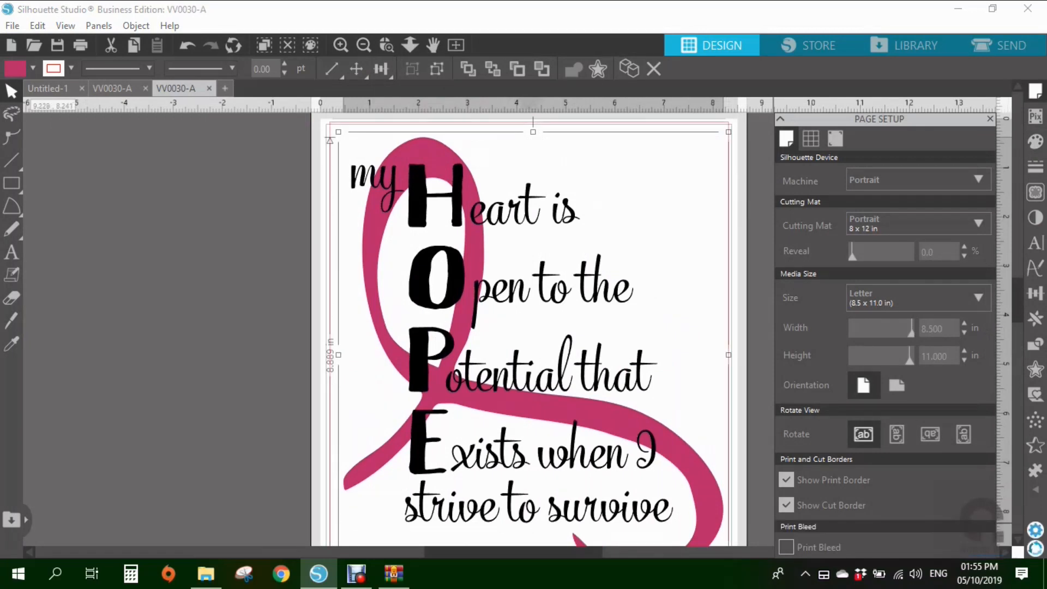
{"action": "scroll", "coordinate": [524, 327], "scroll_direction": "up", "scroll_amount": 1}
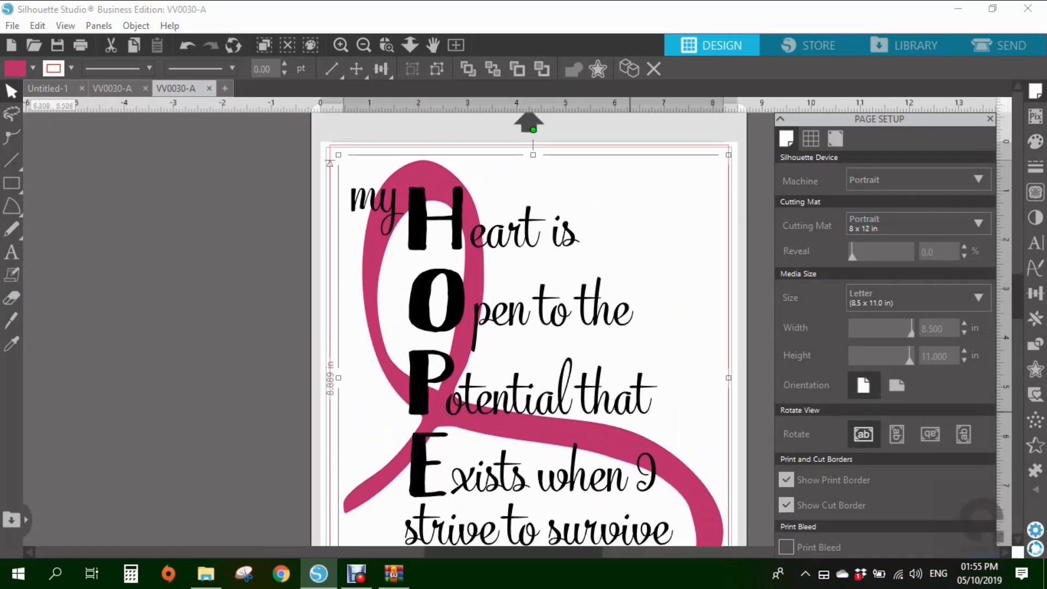
{"action": "scroll", "coordinate": [524, 327], "scroll_direction": "down", "scroll_amount": 3}
{"action": "scroll", "coordinate": [534, 327], "scroll_direction": "down", "scroll_amount": 3}
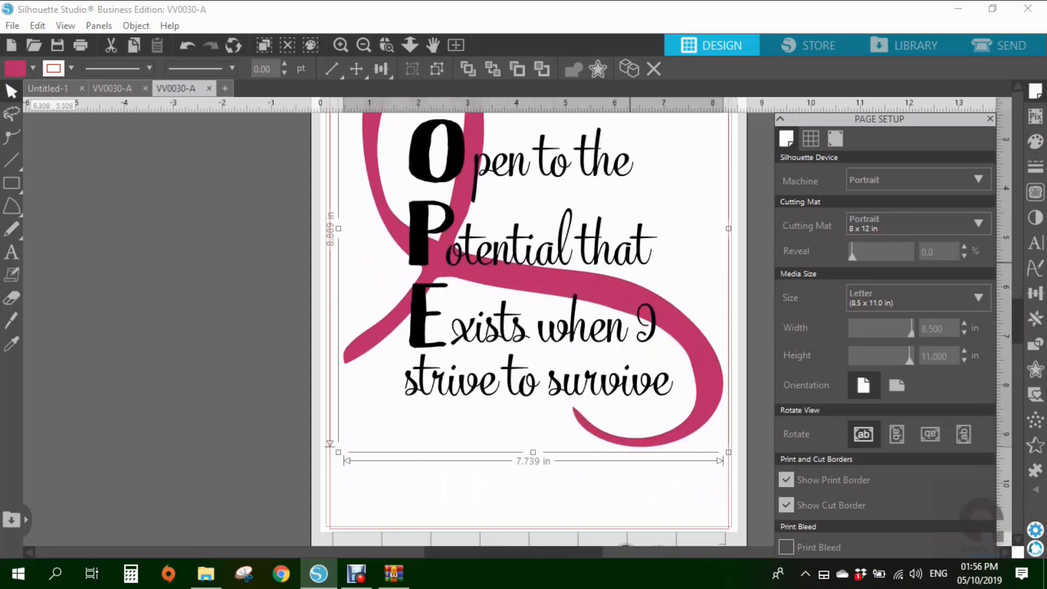
{"action": "scroll", "coordinate": [533, 327], "scroll_direction": "down", "scroll_amount": 1}
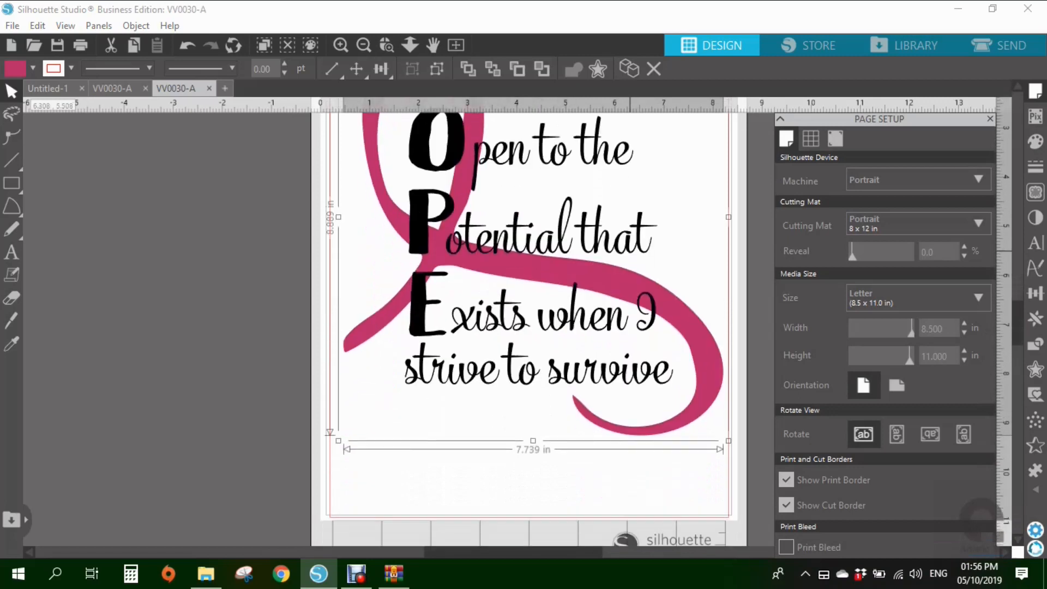
{"action": "scroll", "coordinate": [534, 328], "scroll_direction": "up", "scroll_amount": 8}
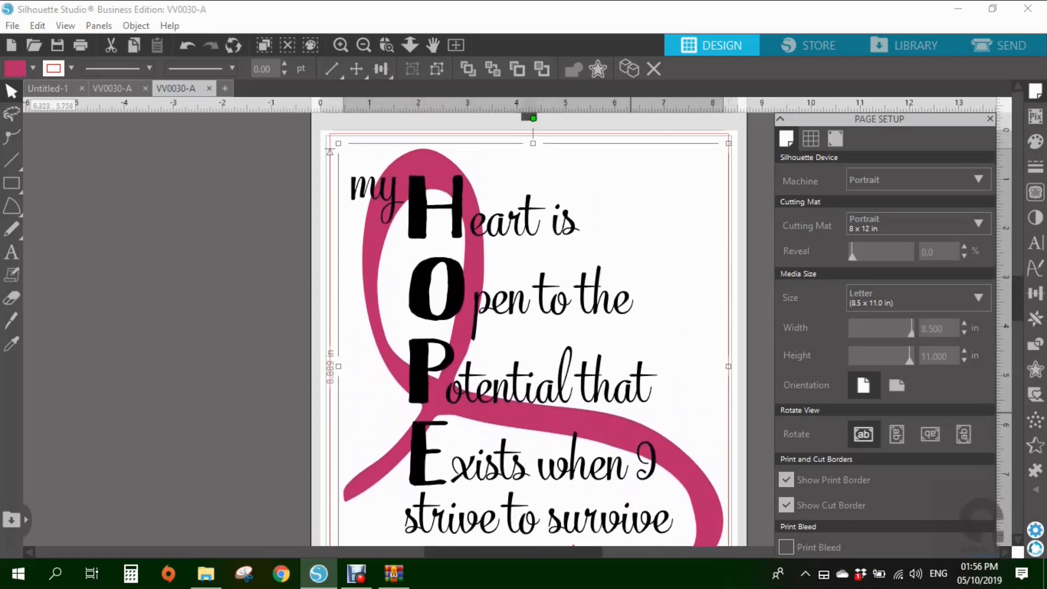